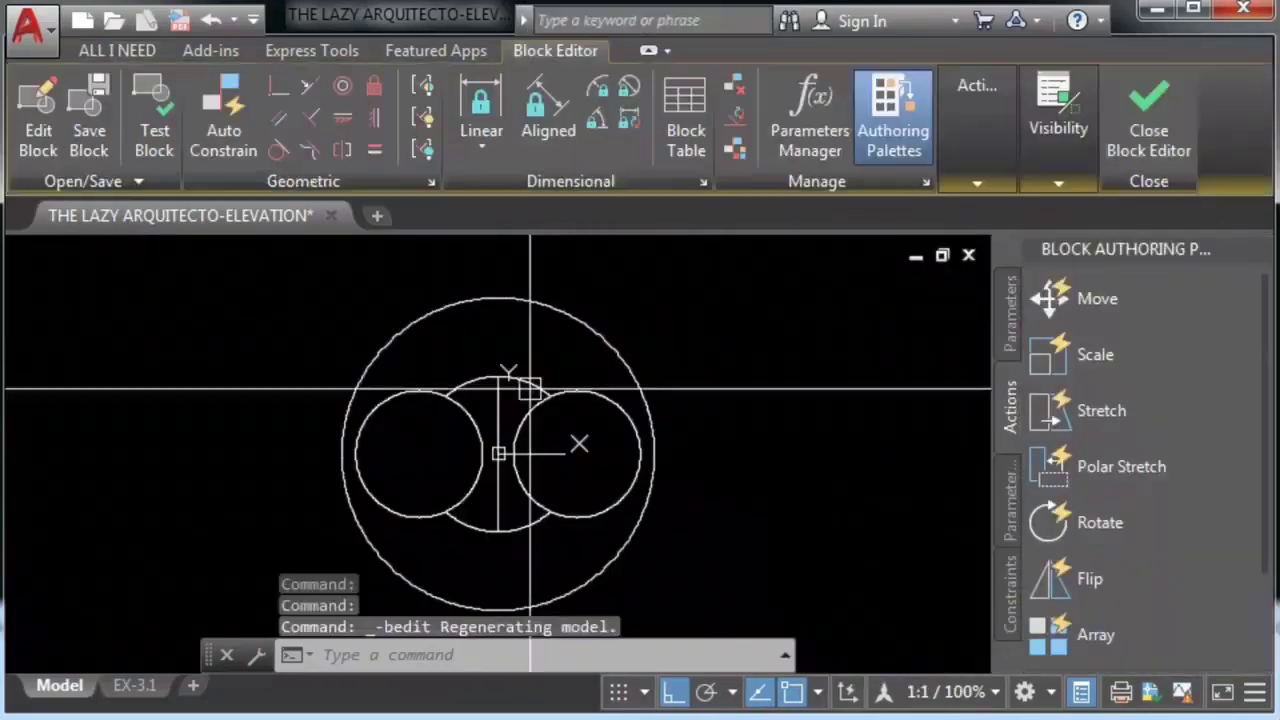
Mask the sprinkler connection's outer circle with the ALL I NEED tab's boundary-wipeout tool
{"action": "scroll", "coordinate": [528, 383], "scroll_direction": "down", "scroll_amount": 2}
{"action": "scroll", "coordinate": [568, 369], "scroll_direction": "up", "scroll_amount": 2}
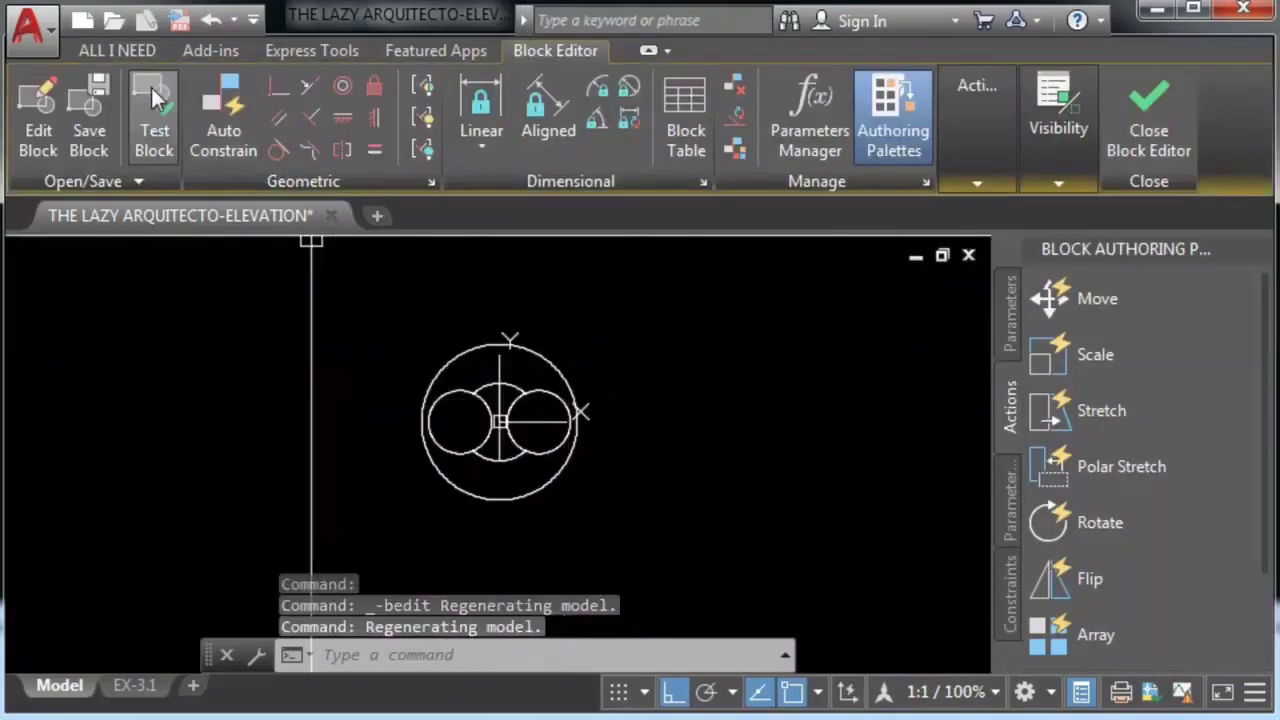
{"action": "left_click", "coordinate": [117, 50]}
{"action": "left_click", "coordinate": [253, 120]}
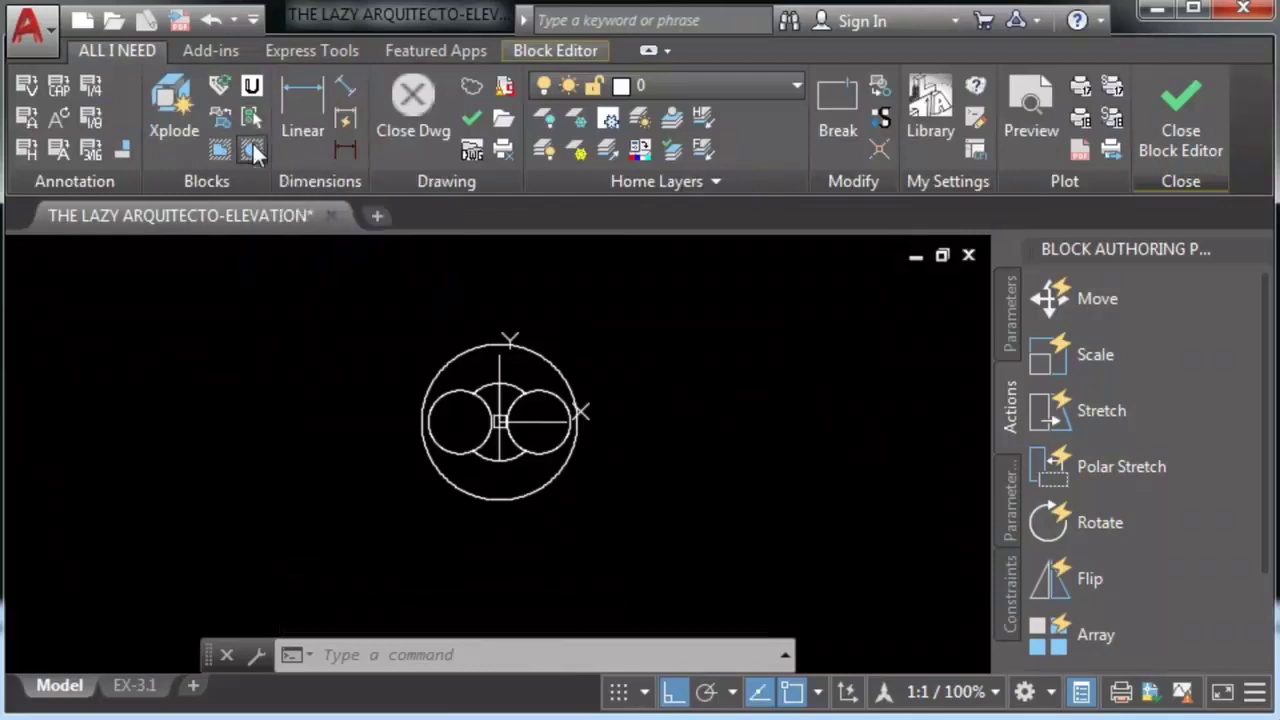
{"action": "left_click", "coordinate": [476, 367]}
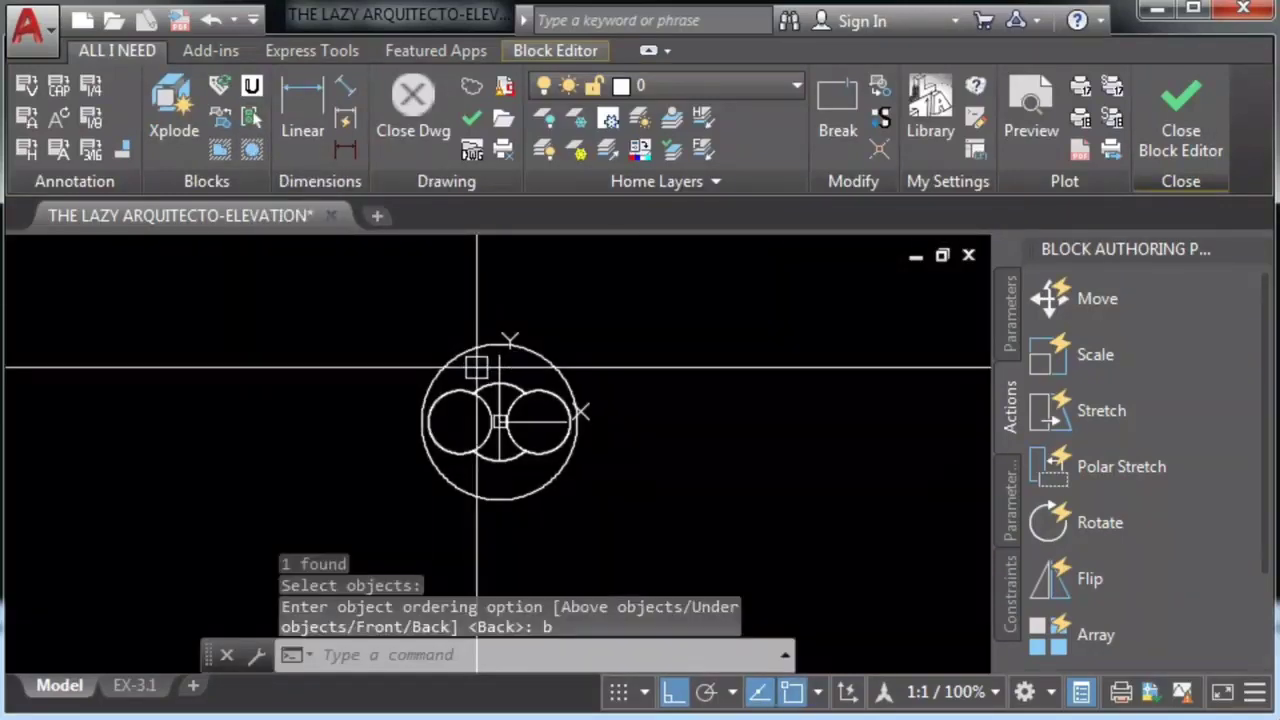
{"action": "left_click", "coordinate": [476, 367]}
{"action": "left_click", "coordinate": [471, 309]}
{"action": "scroll", "coordinate": [480, 360], "scroll_direction": "up", "scroll_amount": 10}
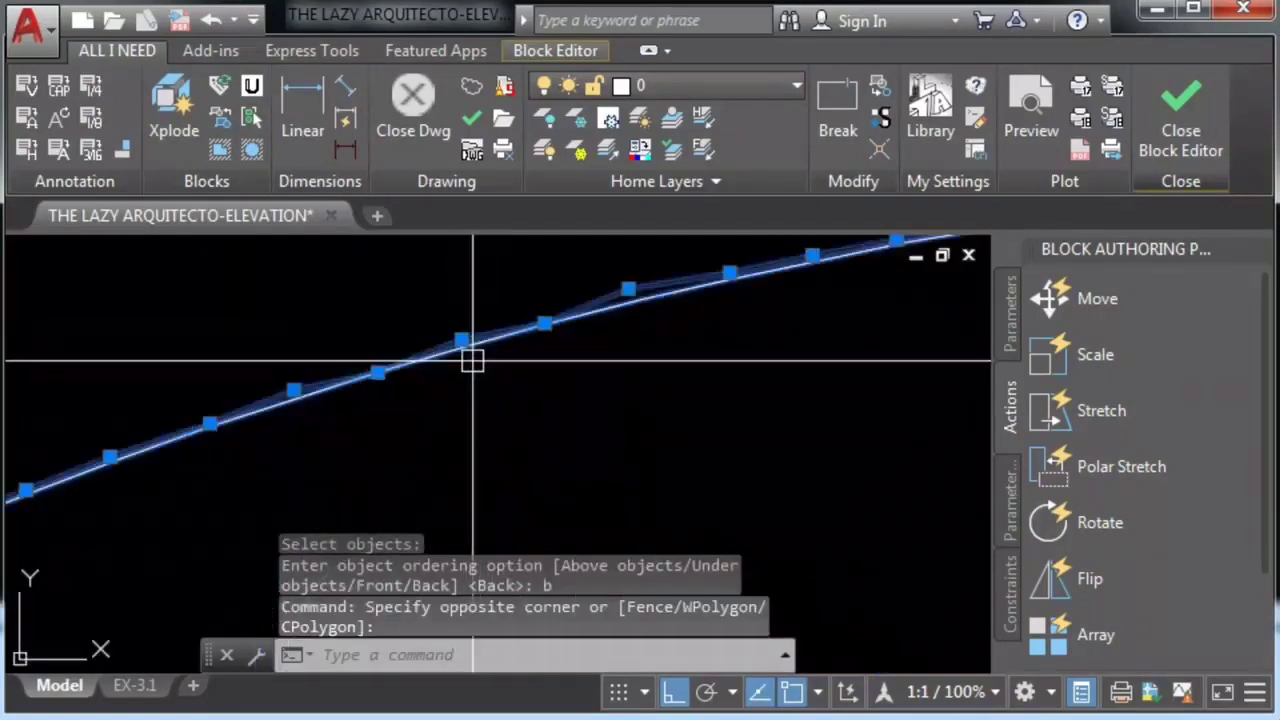
{"action": "scroll", "coordinate": [480, 332], "scroll_direction": "down", "scroll_amount": 8}
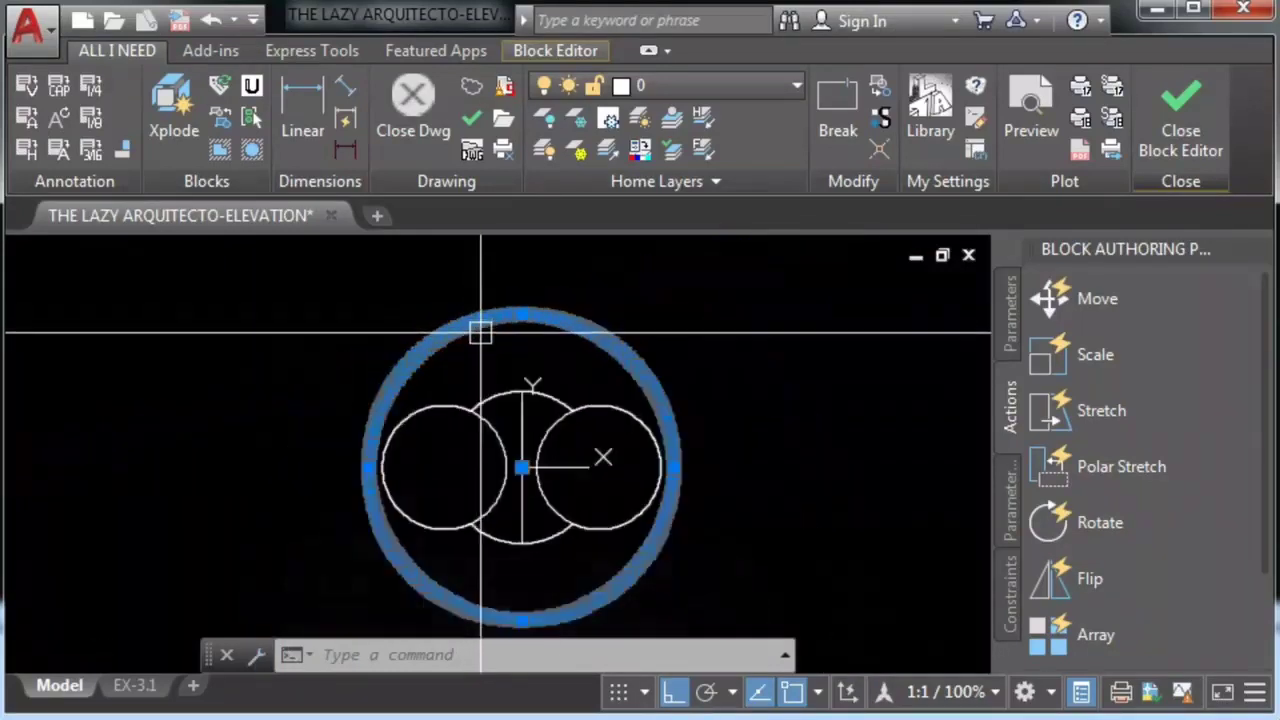
{"action": "scroll", "coordinate": [480, 332], "scroll_direction": "down", "scroll_amount": 3}
{"action": "key", "text": "Escape"}
Close the Block Editor and save the SPRINKLER-CONNECTION-SIAMESE block changes
{"action": "left_click", "coordinate": [1196, 123]}
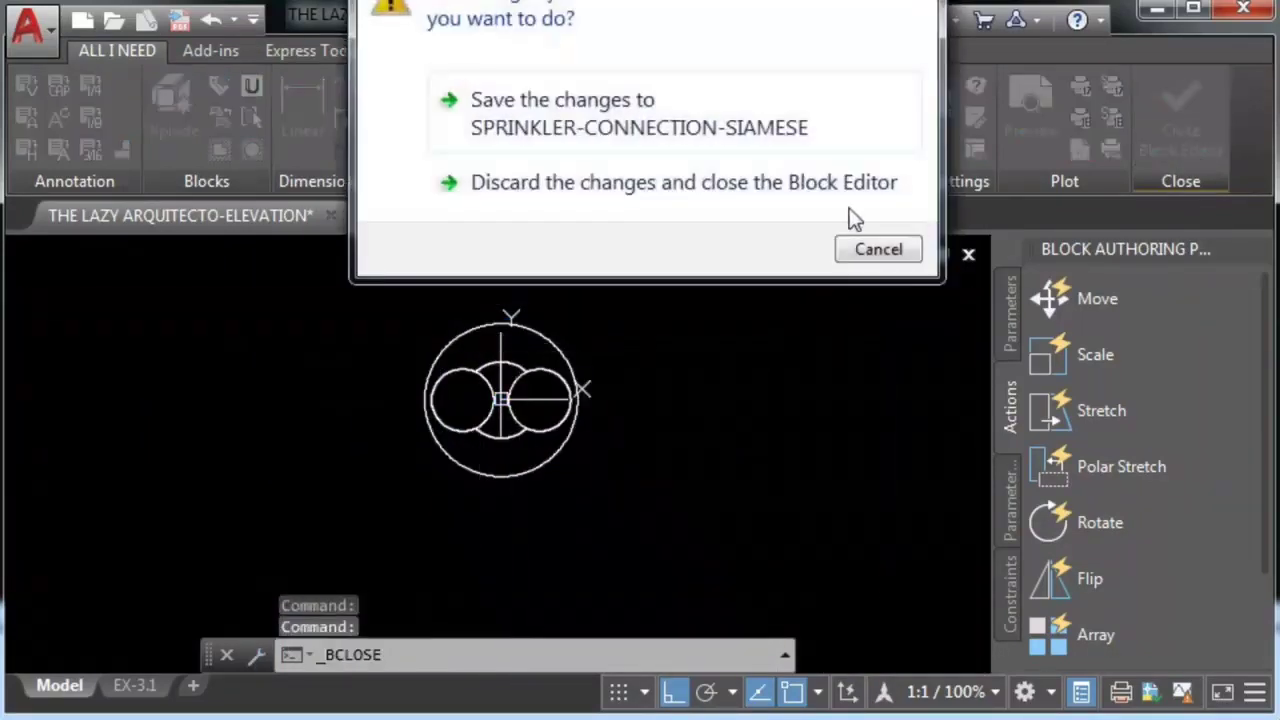
{"action": "left_click_drag", "start_coordinate": [561, 1], "coordinate": [445, 284]}
{"action": "left_click", "coordinate": [560, 403]}
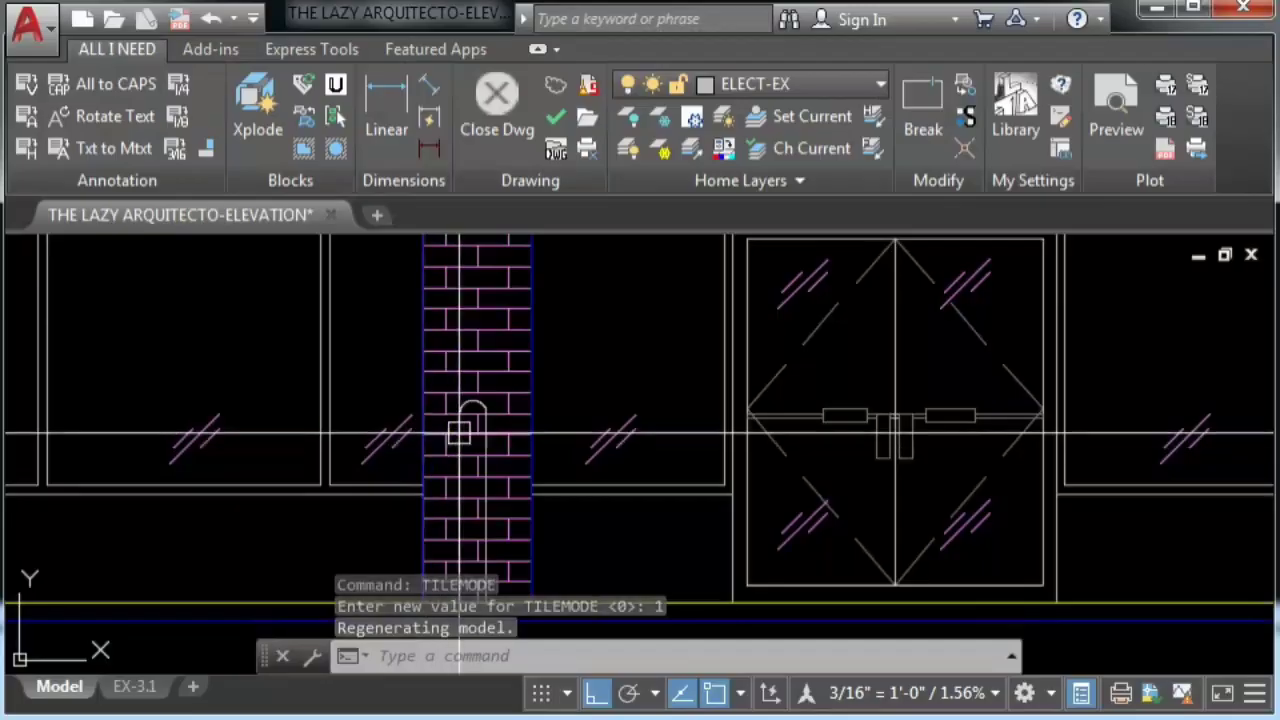
Select the bollard's rounded arch outline and bring up its shortcut menu
{"action": "scroll", "coordinate": [476, 410], "scroll_direction": "up", "scroll_amount": 3}
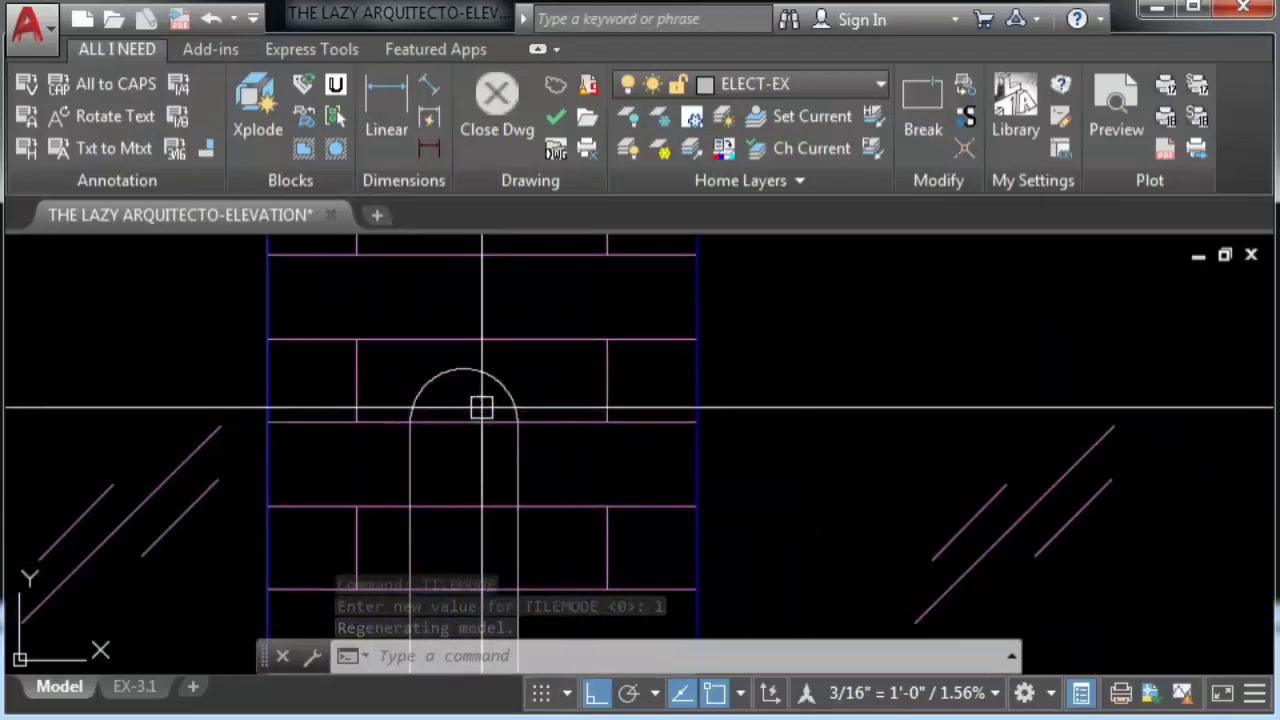
{"action": "left_click", "coordinate": [507, 364]}
{"action": "scroll", "coordinate": [512, 376], "scroll_direction": "down", "scroll_amount": 6}
{"action": "right_click", "coordinate": [510, 392]}
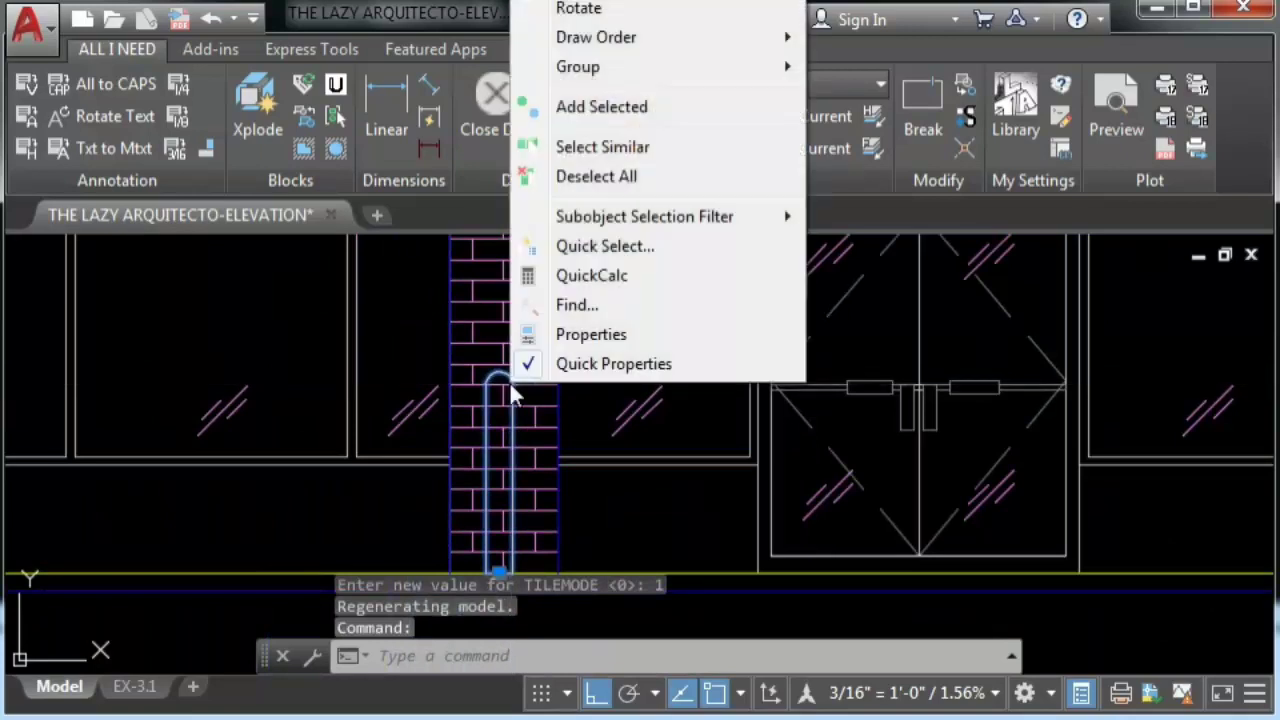
{"action": "left_click", "coordinate": [590, 1]}
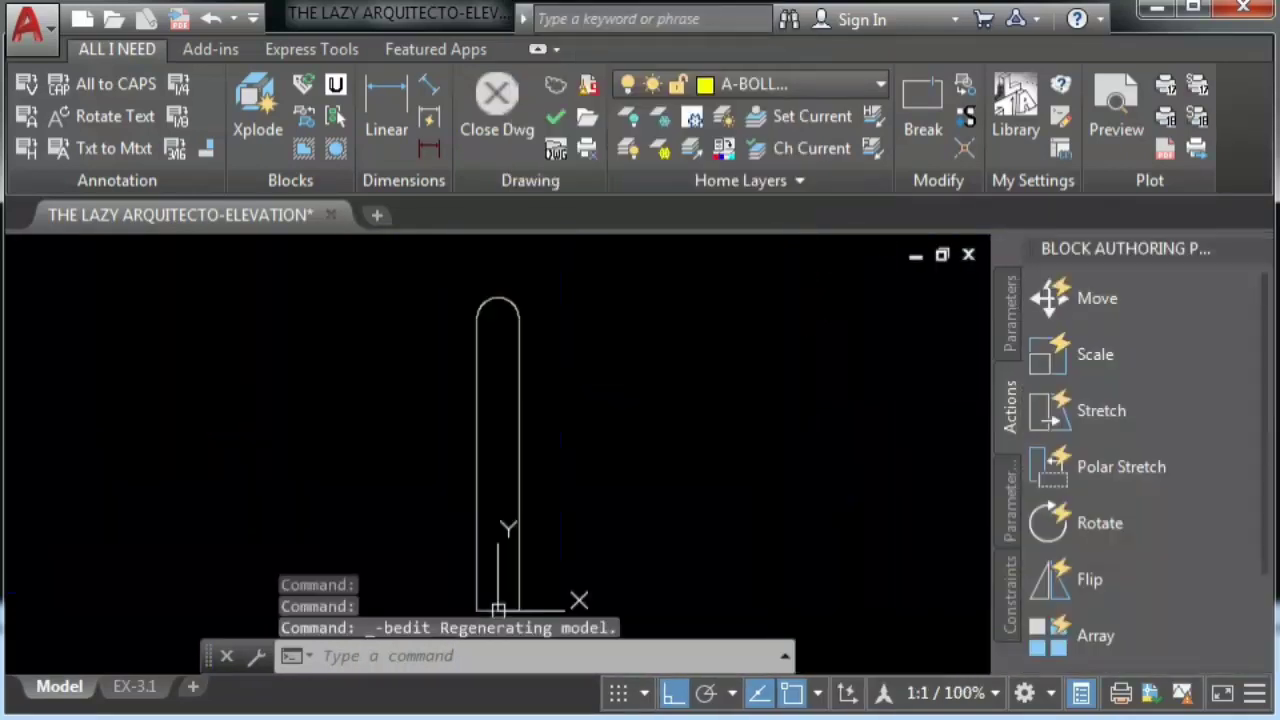
{"action": "type", "text": "WI"}
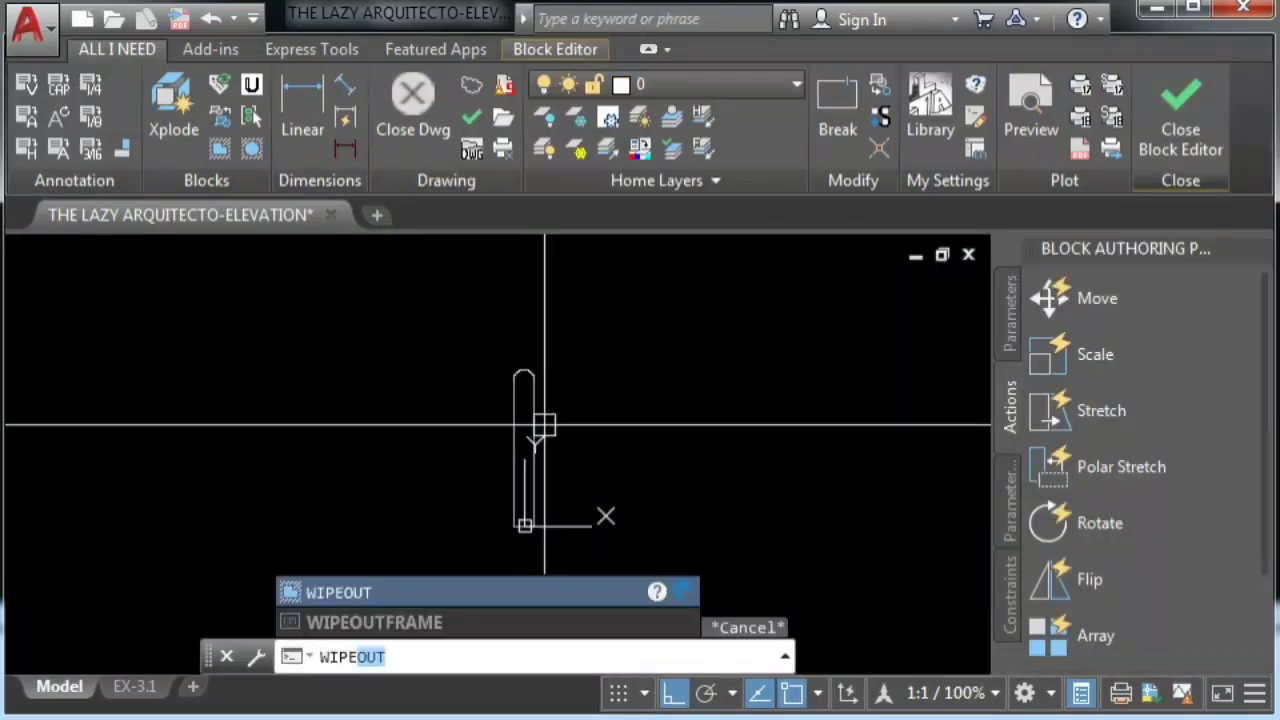
{"action": "type", "text": "PE"}
{"action": "key", "text": "Return"}
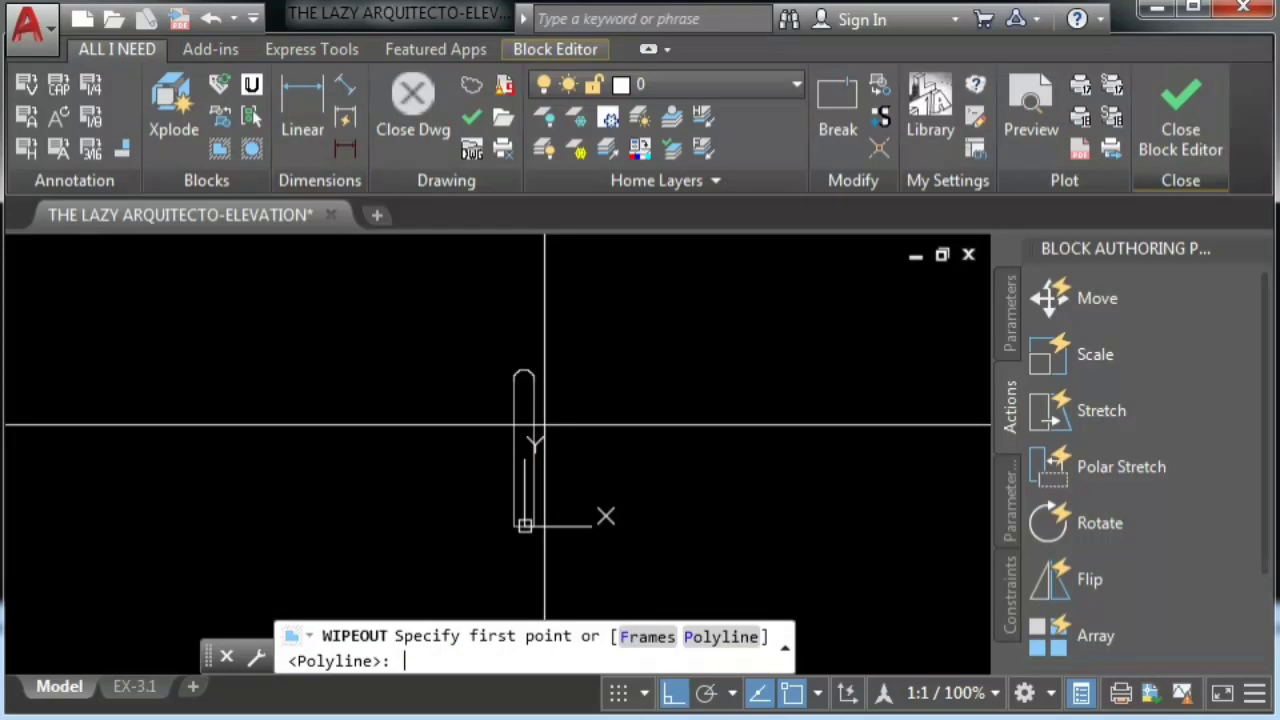
{"action": "type", "text": "P"}
{"action": "key", "text": "Return"}
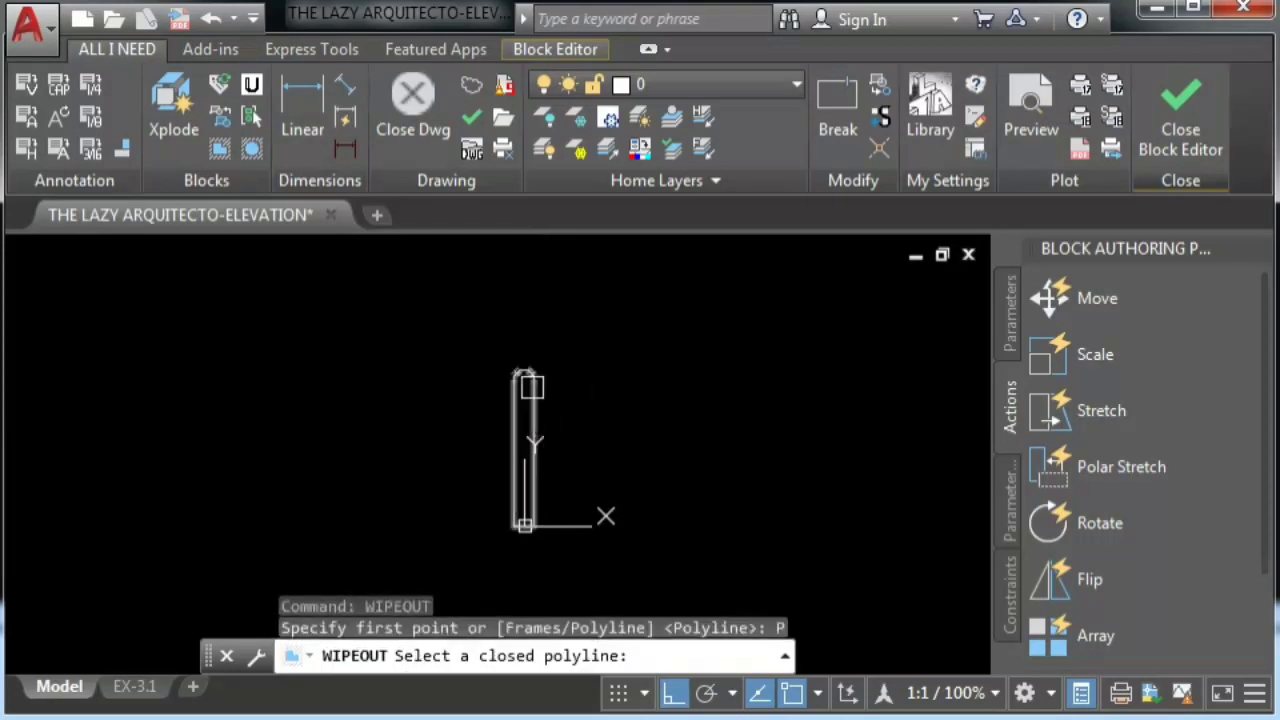
{"action": "left_click", "coordinate": [532, 386]}
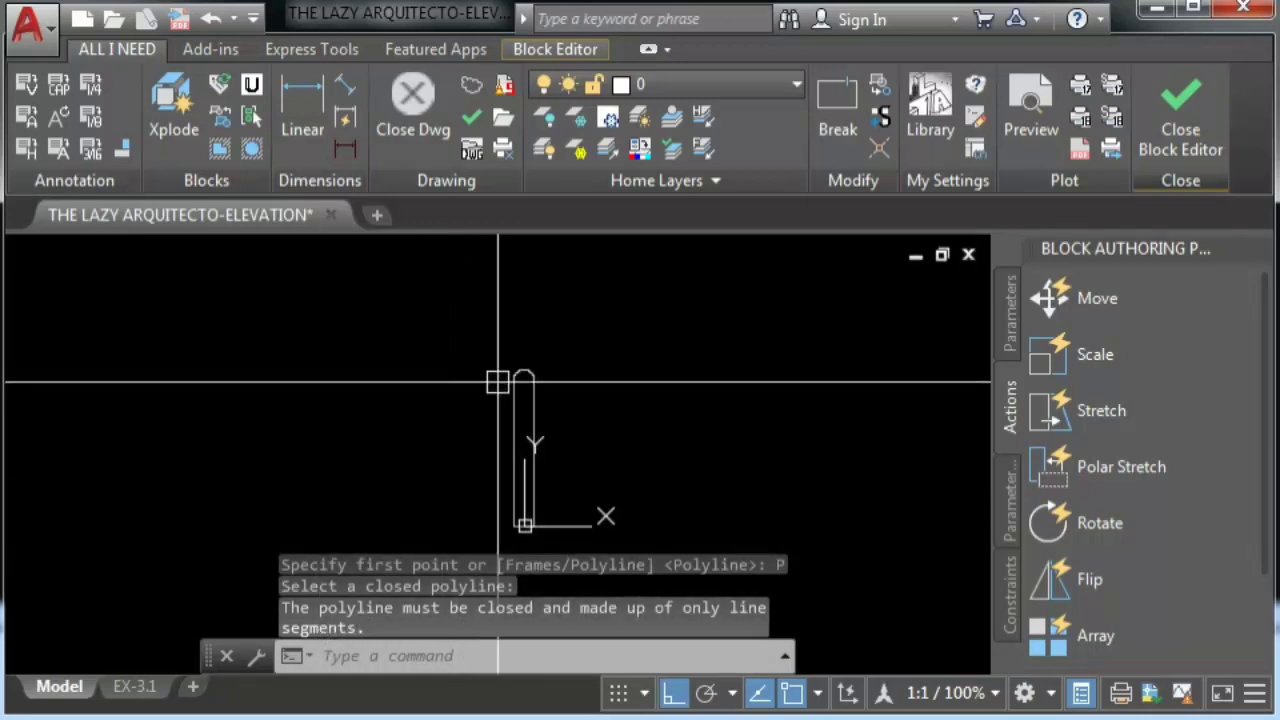
{"action": "scroll", "coordinate": [546, 366], "scroll_direction": "up", "scroll_amount": 5}
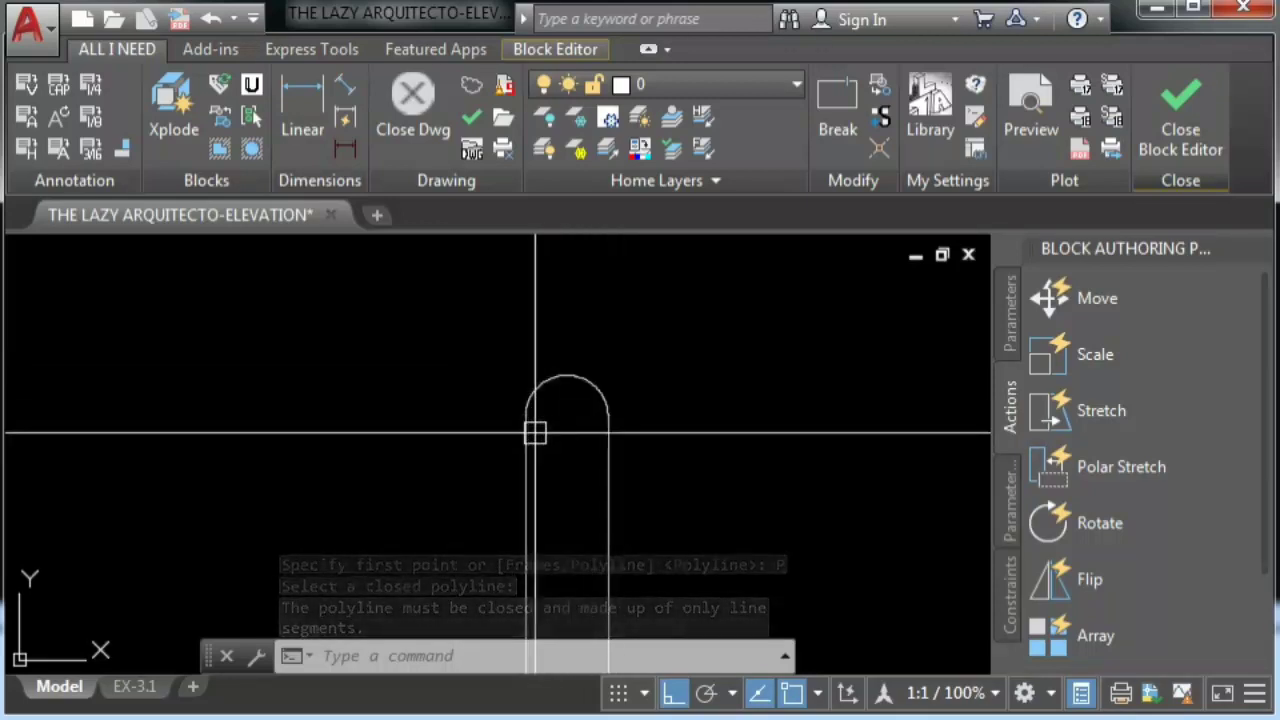
{"action": "scroll", "coordinate": [440, 366], "scroll_direction": "down", "scroll_amount": 5}
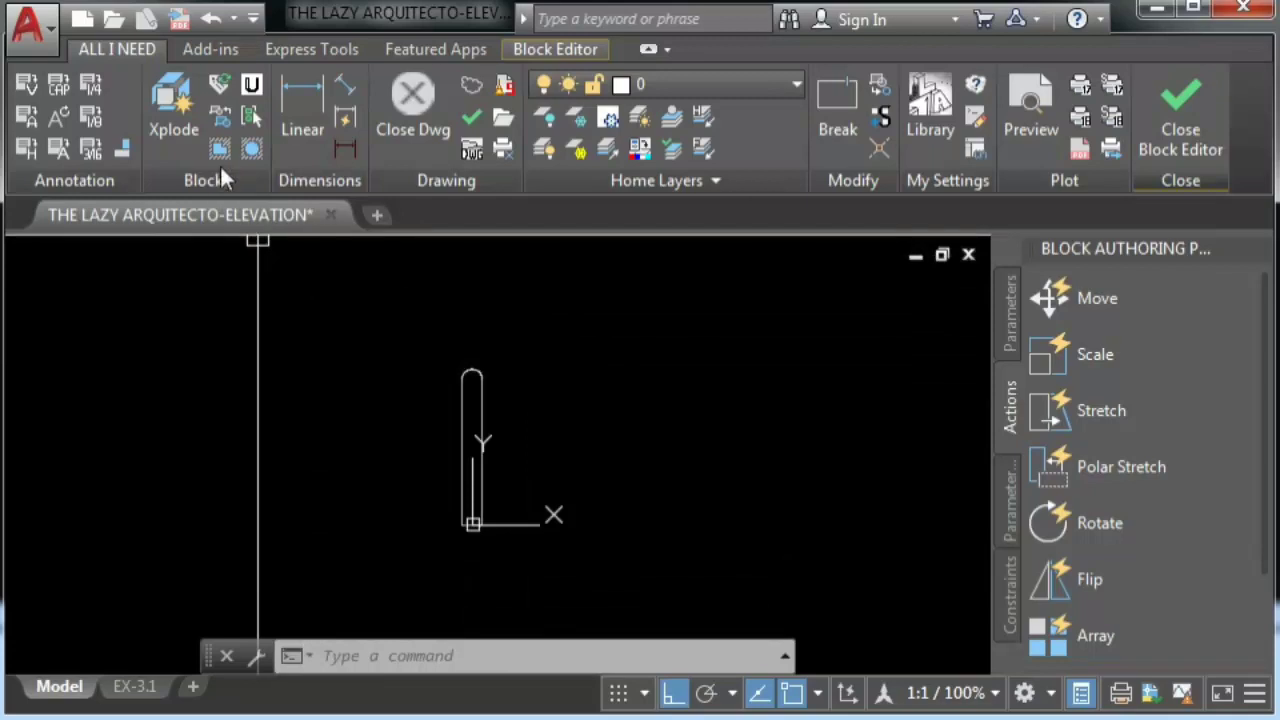
Mask the bollard's rounded interior with the boundary wipeout, then close the Block Editor
{"action": "left_click", "coordinate": [251, 150]}
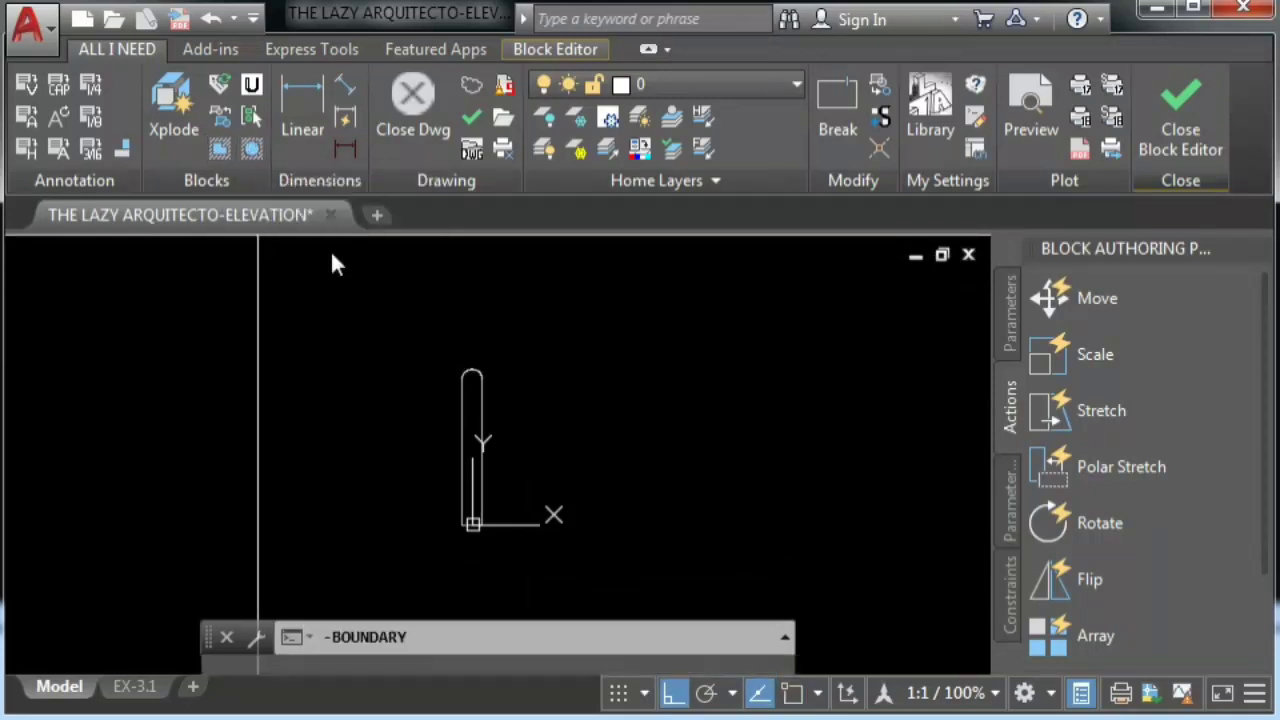
{"action": "left_click", "coordinate": [471, 397]}
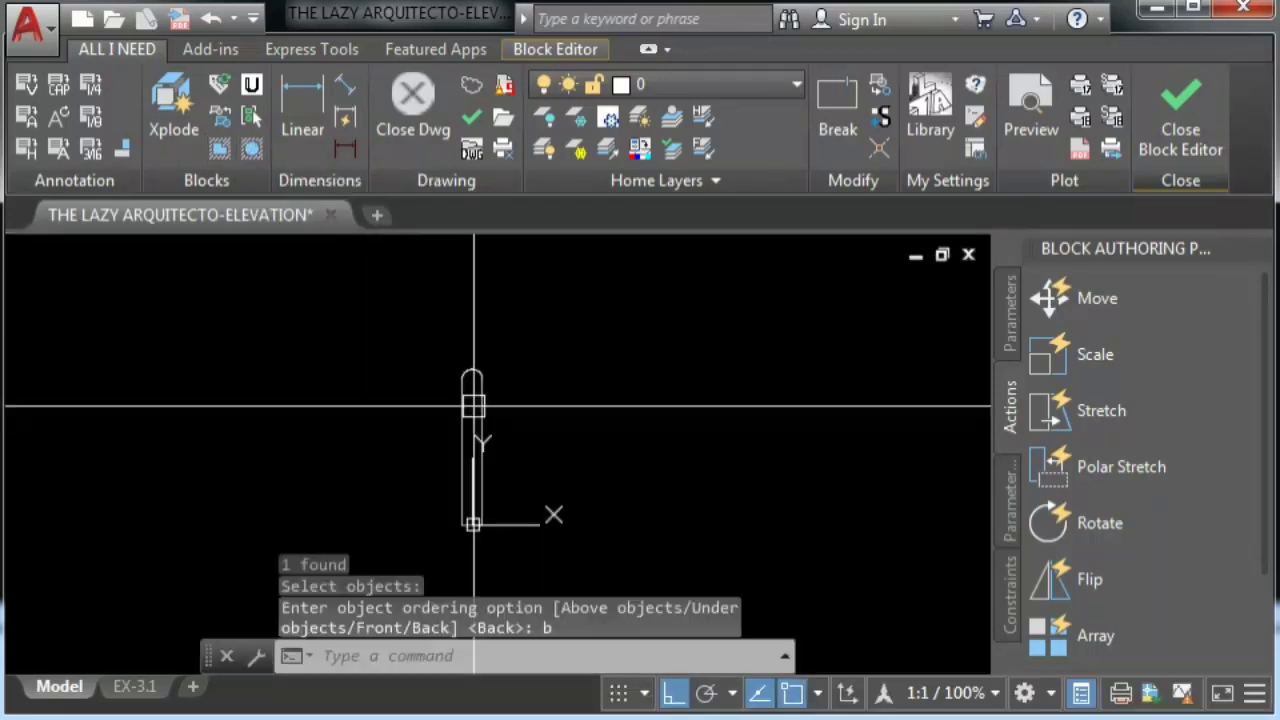
{"action": "scroll", "coordinate": [467, 364], "scroll_direction": "up", "scroll_amount": 3}
{"action": "scroll", "coordinate": [467, 364], "scroll_direction": "up", "scroll_amount": 3}
{"action": "left_click", "coordinate": [454, 331]}
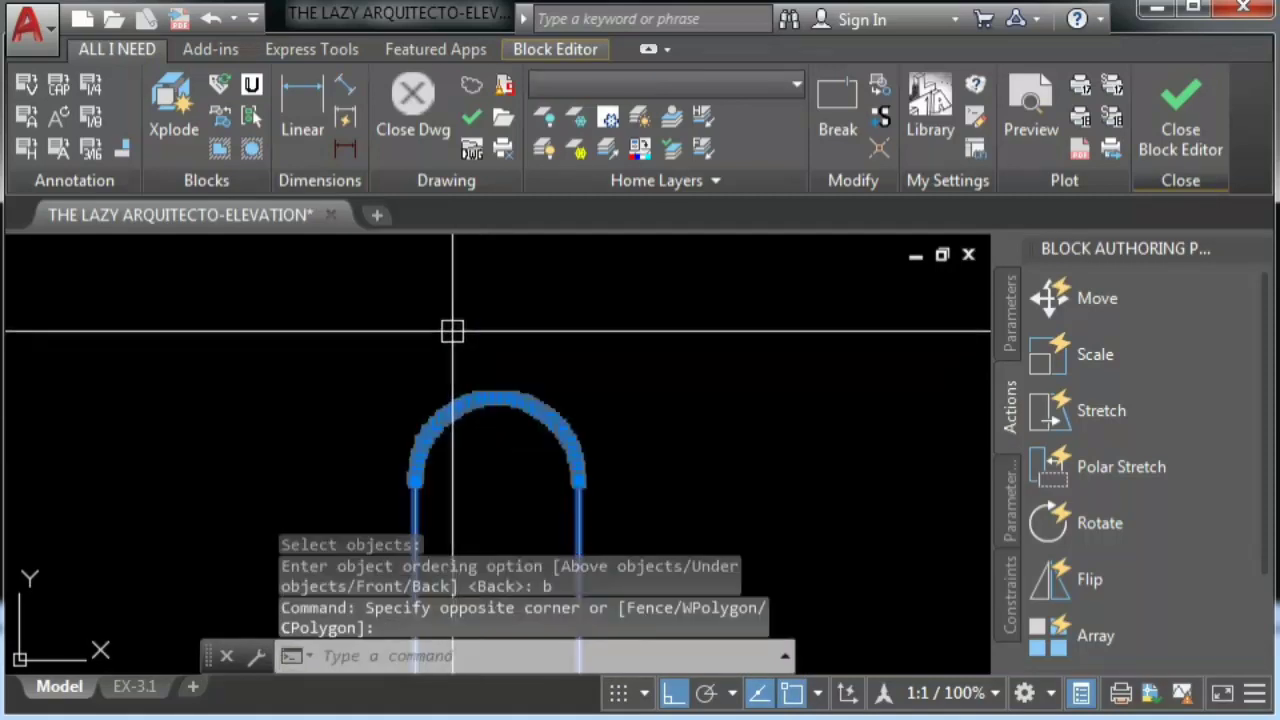
{"action": "scroll", "coordinate": [460, 350], "scroll_direction": "down", "scroll_amount": 2}
{"action": "scroll", "coordinate": [466, 367], "scroll_direction": "up", "scroll_amount": 5}
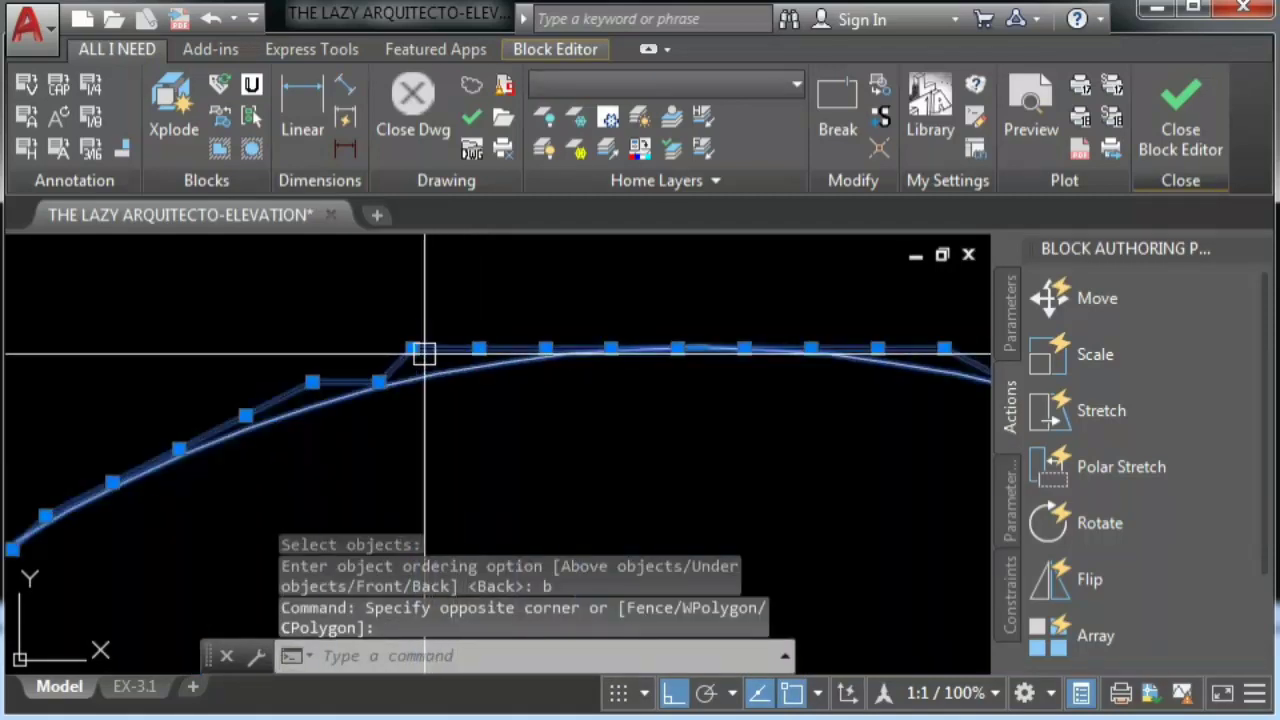
{"action": "scroll", "coordinate": [442, 340], "scroll_direction": "down", "scroll_amount": 5}
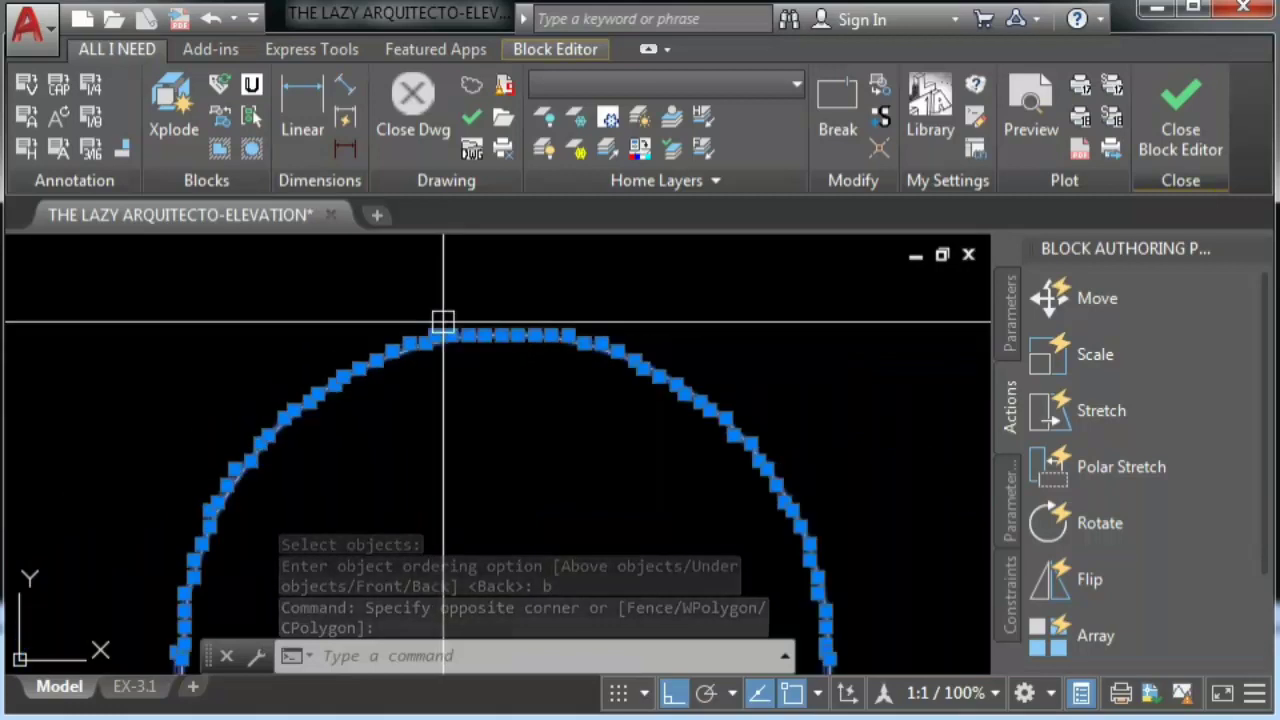
{"action": "scroll", "coordinate": [450, 305], "scroll_direction": "down", "scroll_amount": 7}
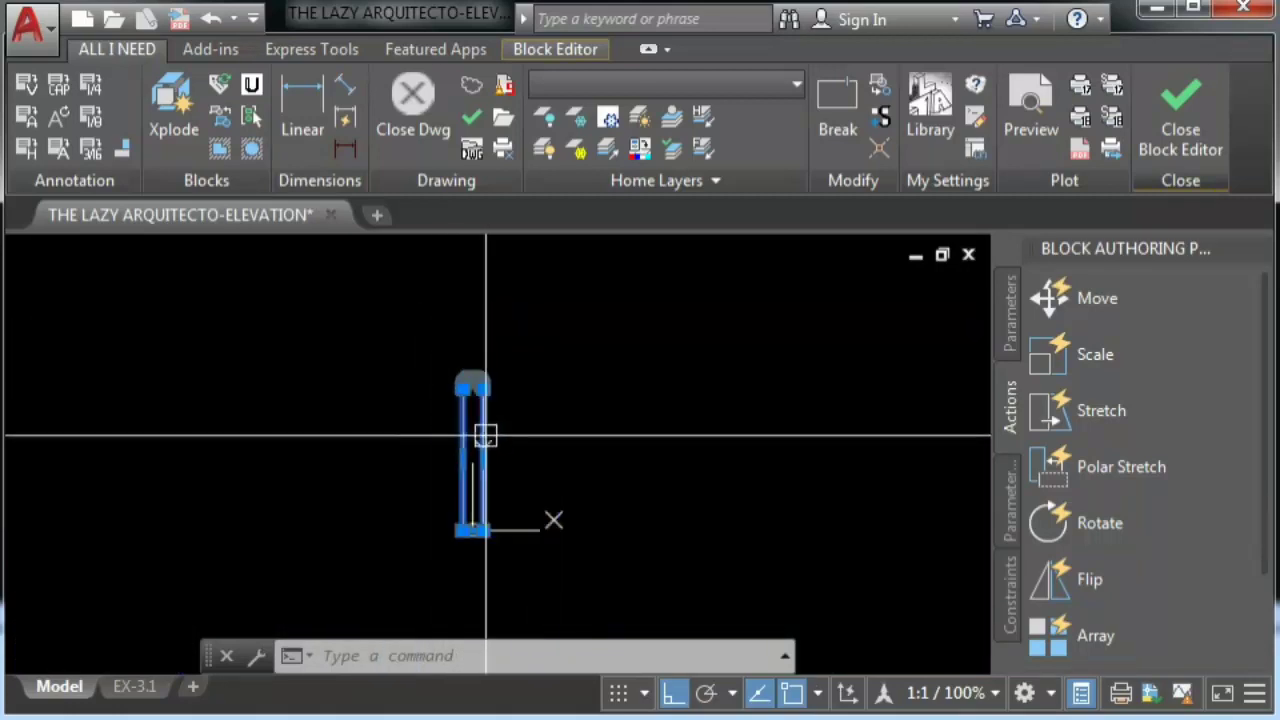
{"action": "left_click", "coordinate": [1204, 127]}
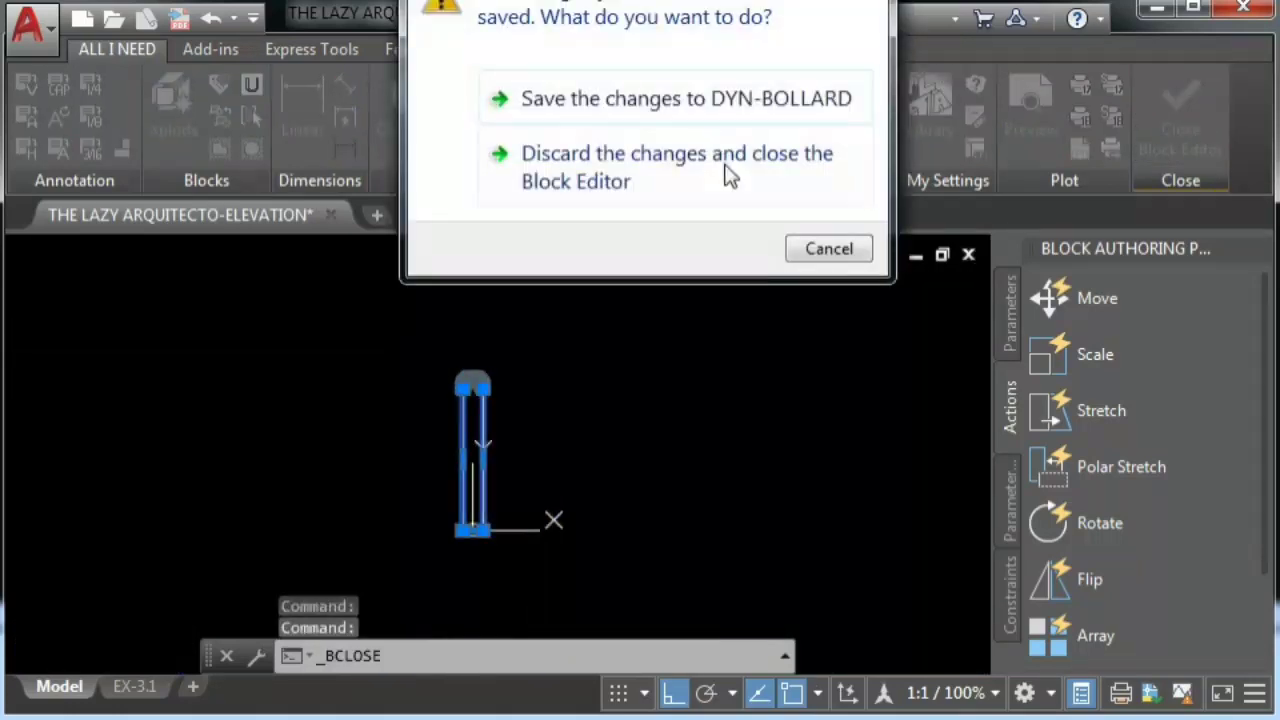
Save the changes to the DYN-BOLLARD block
{"action": "left_click", "coordinate": [636, 102]}
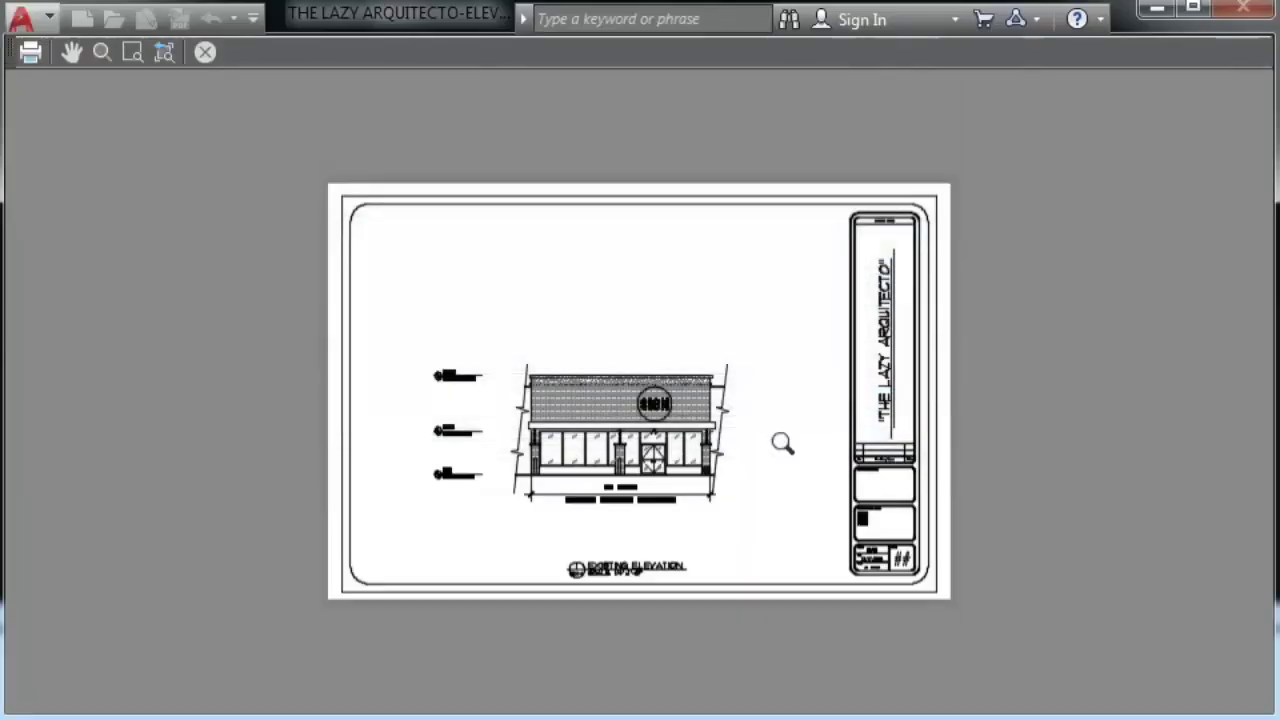
Inspect the sign, bollards and EXISTING ELEVATION title in the plot preview, then close it
{"action": "scroll", "coordinate": [645, 491], "scroll_direction": "up", "scroll_amount": 10}
{"action": "middle_click_drag", "start_coordinate": [643, 417], "coordinate": [916, 528]}
{"action": "scroll", "coordinate": [1178, 474], "scroll_direction": "up", "scroll_amount": 3}
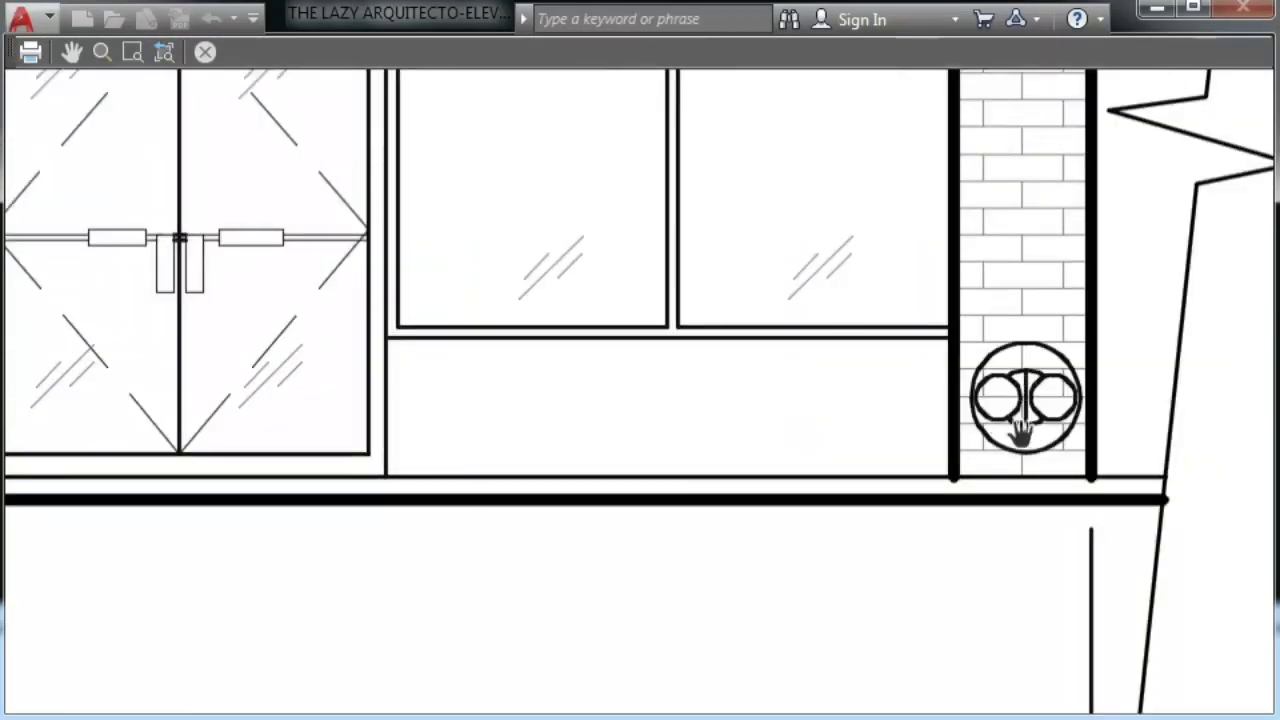
{"action": "scroll", "coordinate": [1020, 430], "scroll_direction": "down", "scroll_amount": 3}
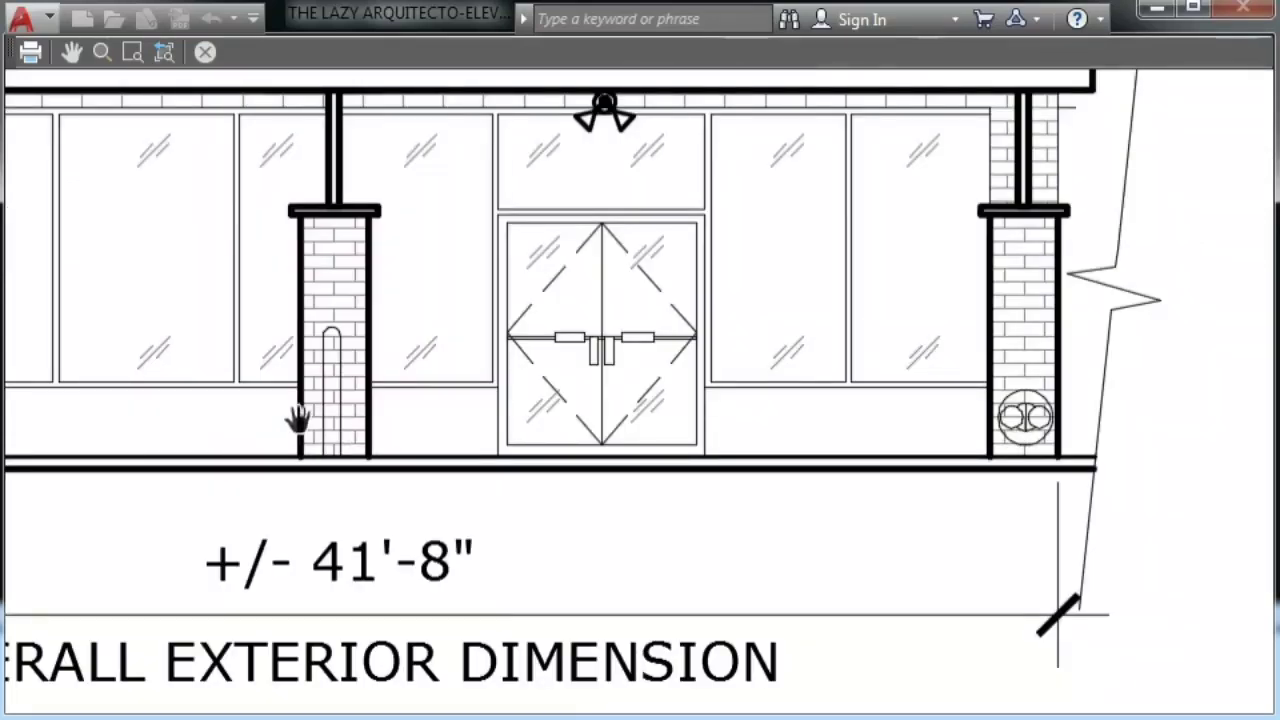
{"action": "scroll", "coordinate": [320, 400], "scroll_direction": "up", "scroll_amount": 3}
{"action": "scroll", "coordinate": [358, 442], "scroll_direction": "down", "scroll_amount": 5}
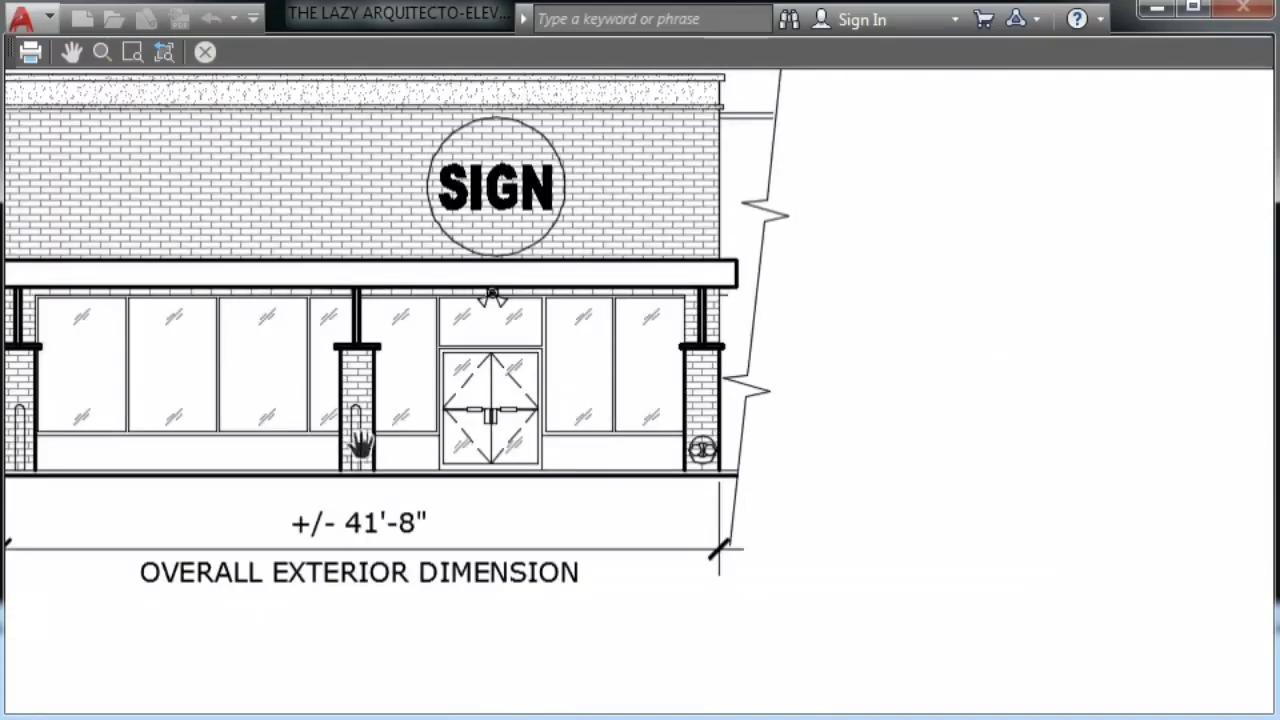
{"action": "scroll", "coordinate": [498, 155], "scroll_direction": "up", "scroll_amount": 5}
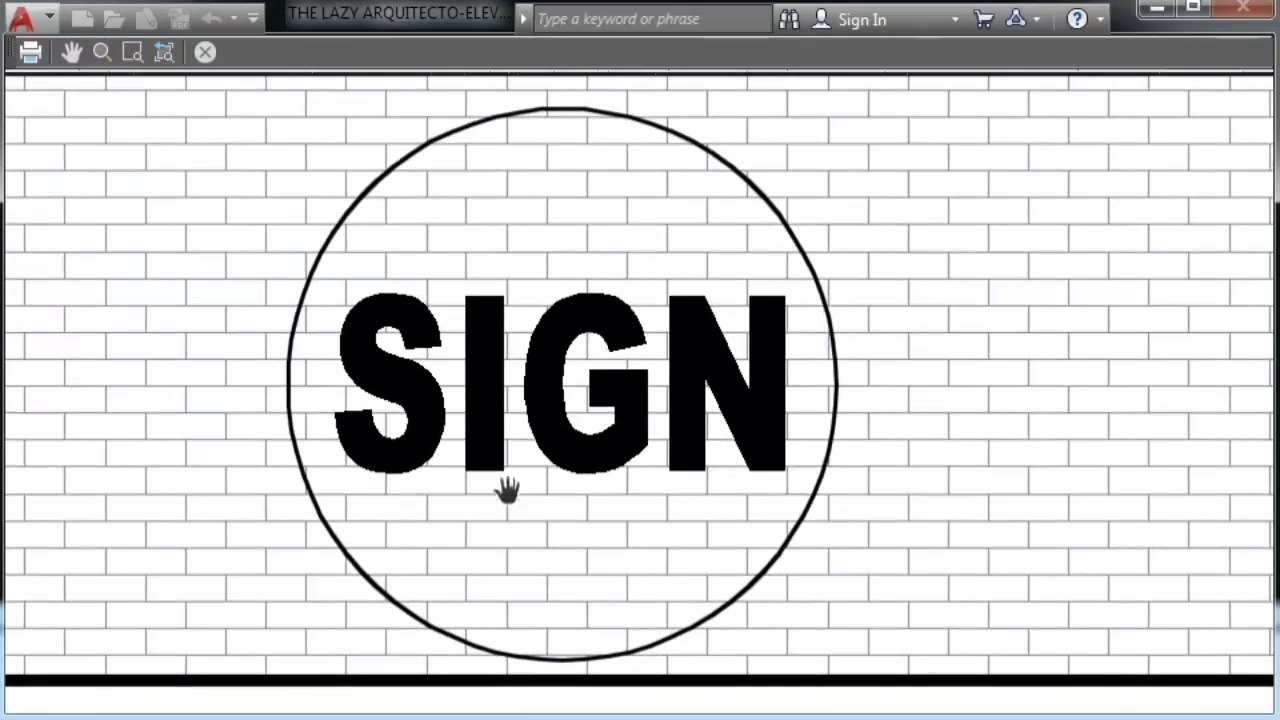
{"action": "scroll", "coordinate": [592, 458], "scroll_direction": "down", "scroll_amount": 6}
{"action": "left_click_drag", "start_coordinate": [585, 455], "coordinate": [598, 345]}
{"action": "key", "text": "Escape"}
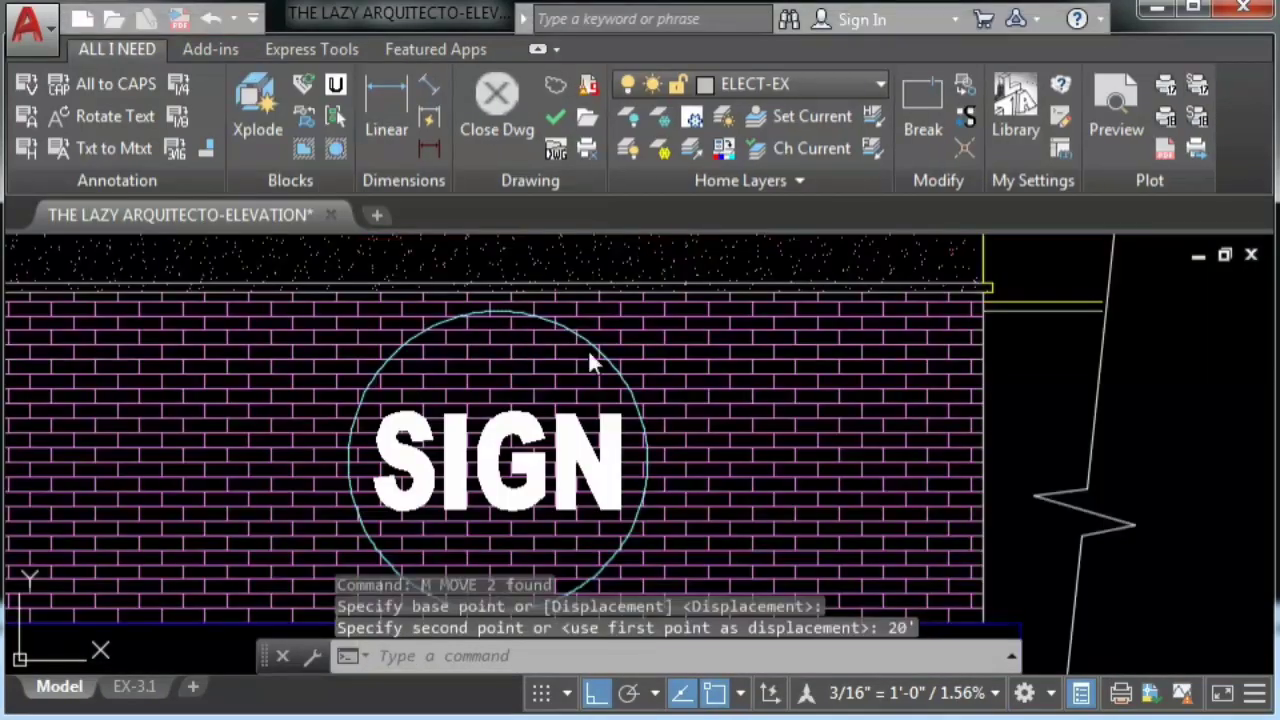
Move the SIGN circle 20' off the elevation
{"action": "left_click", "coordinate": [598, 345]}
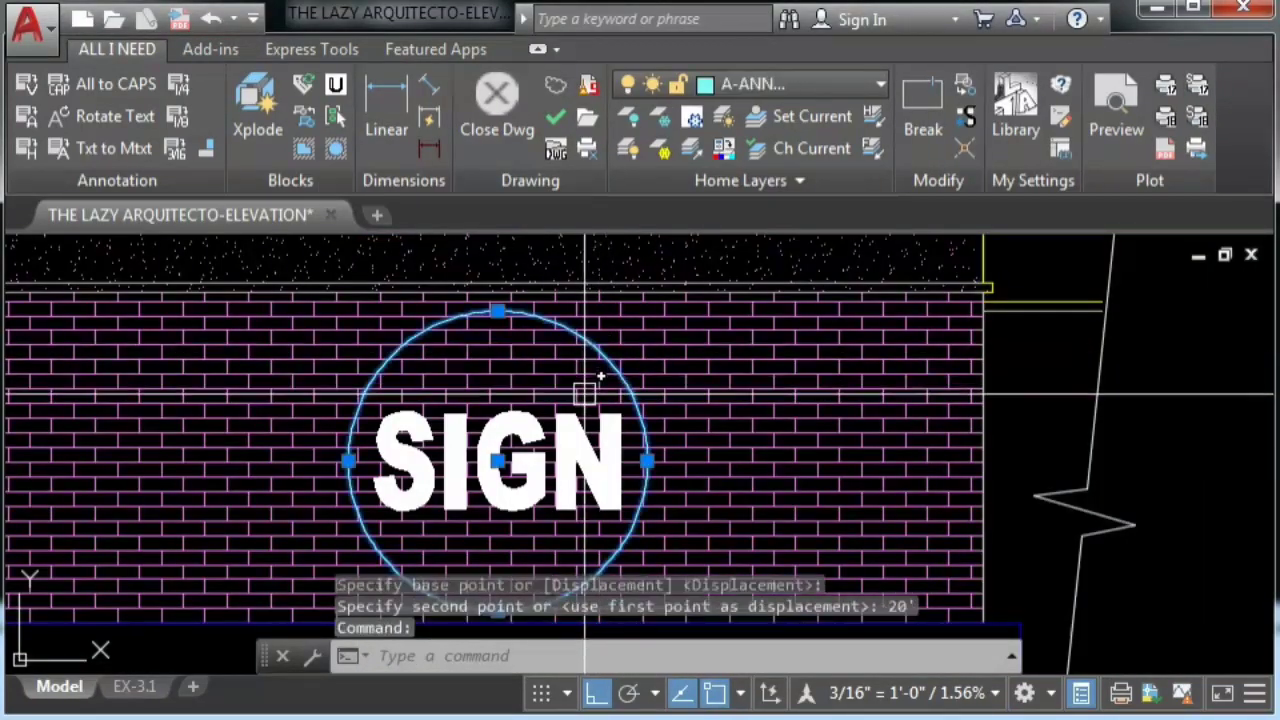
{"action": "scroll", "coordinate": [600, 371], "scroll_direction": "down", "scroll_amount": 5}
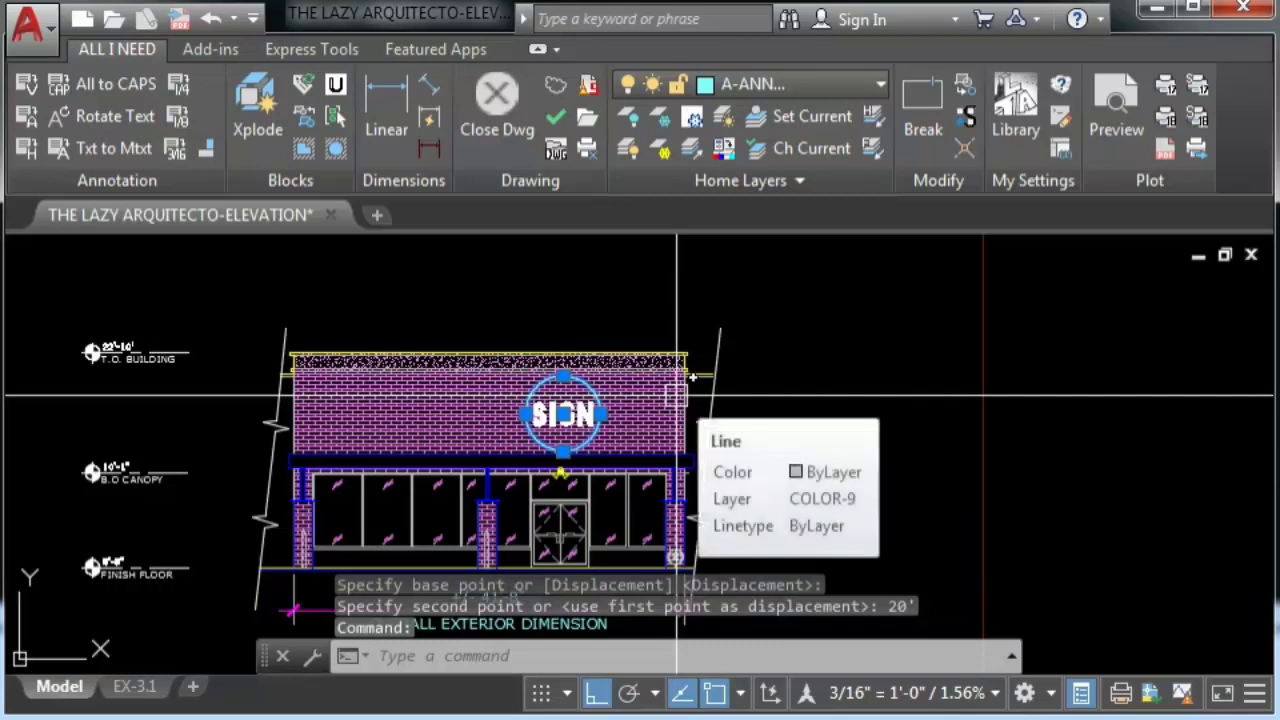
{"action": "type", "text": "m"}
{"action": "key", "text": "Return"}
{"action": "left_click", "coordinate": [794, 360]}
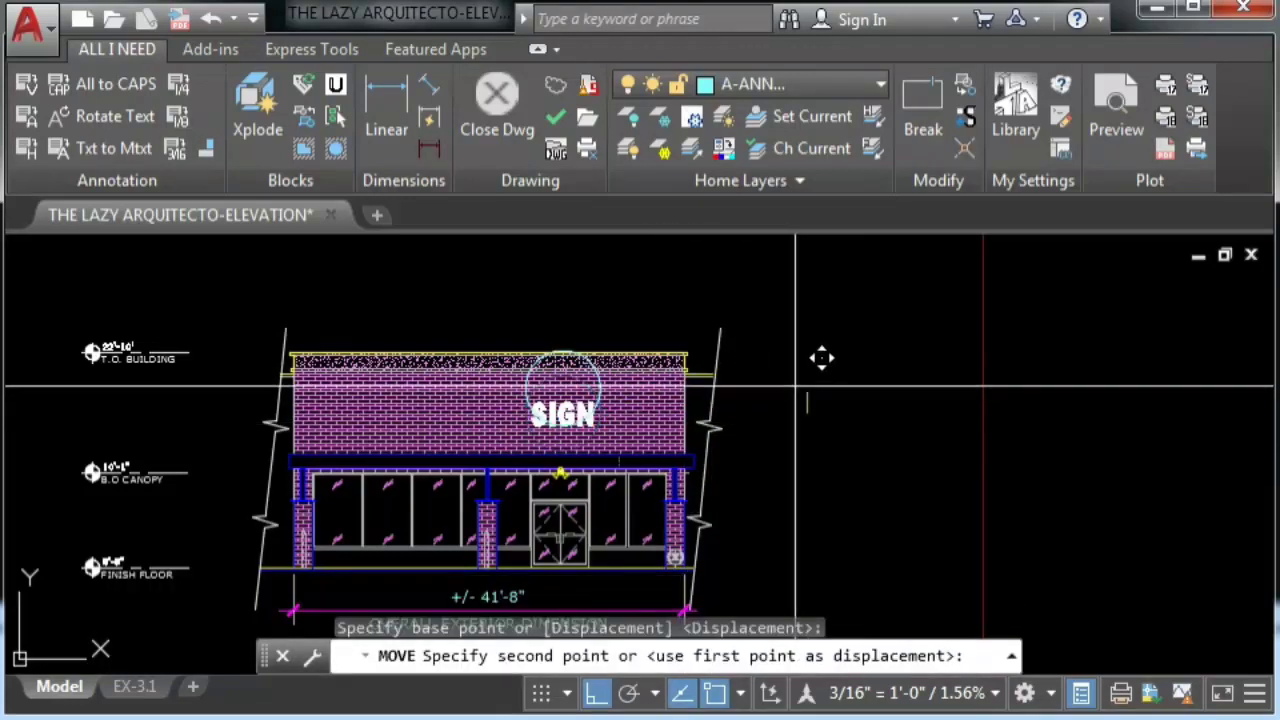
{"action": "type", "text": "20'"}
{"action": "key", "text": "Return"}
Pan to the moved circle, select it to check it, then deselect
{"action": "scroll", "coordinate": [634, 383], "scroll_direction": "up", "scroll_amount": 5}
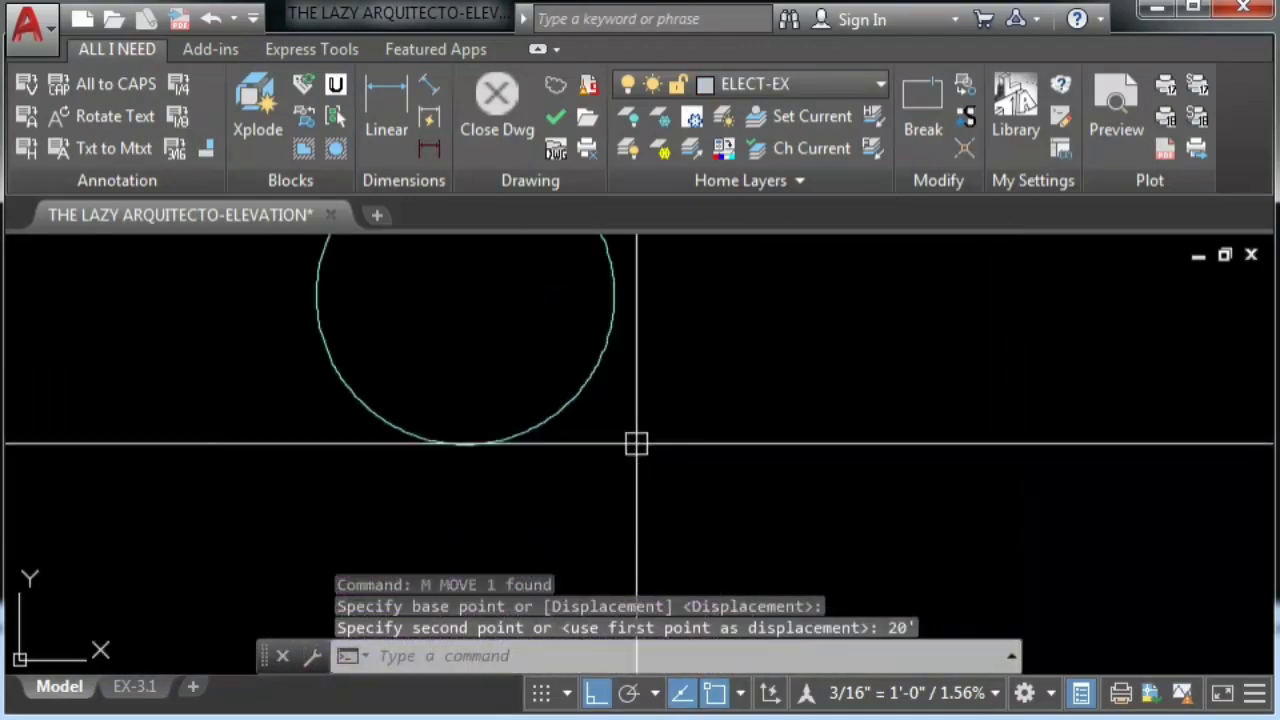
{"action": "middle_click_drag", "start_coordinate": [634, 443], "coordinate": [660, 420]}
{"action": "left_click", "coordinate": [656, 410]}
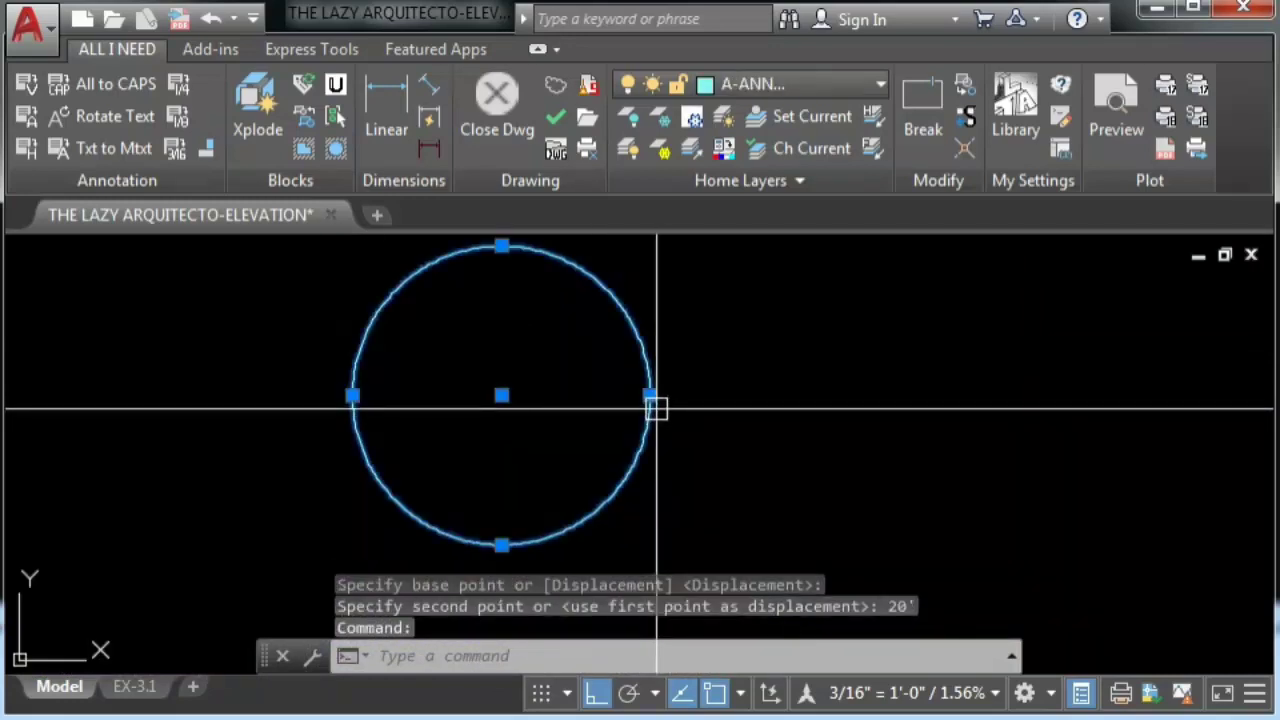
{"action": "mouse_move", "coordinate": [647, 420]}
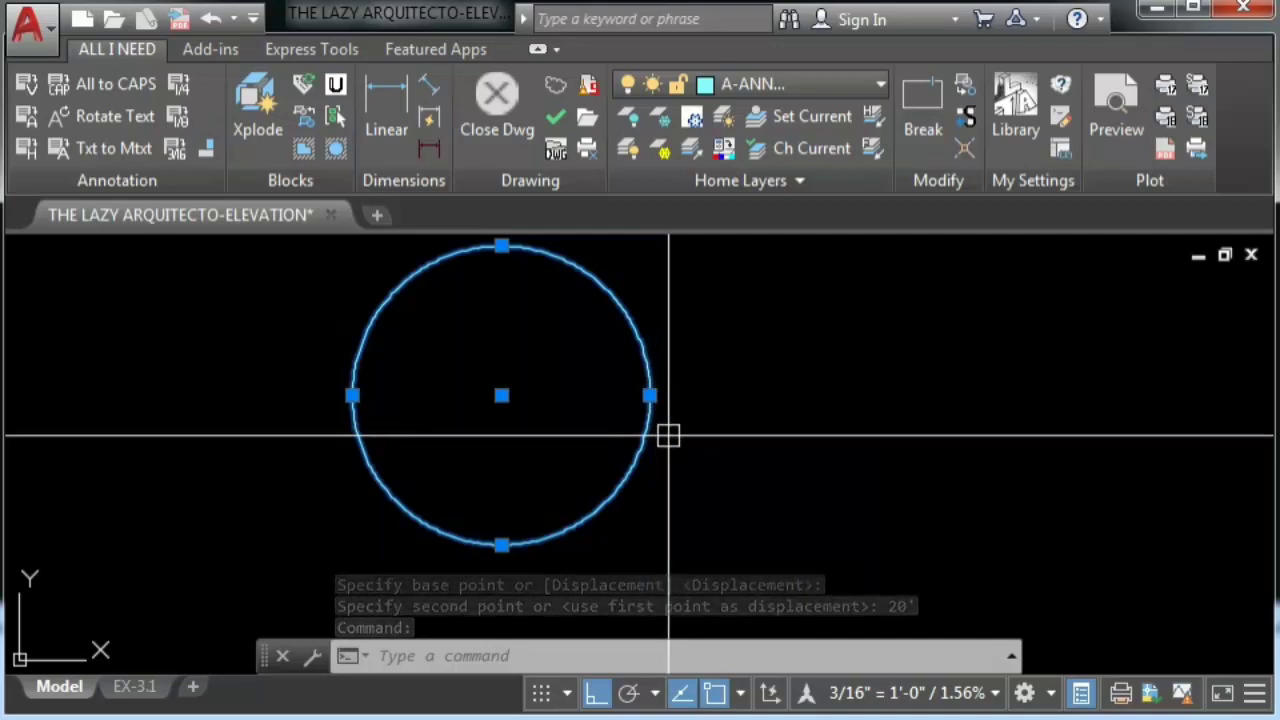
{"action": "key", "text": "Escape"}
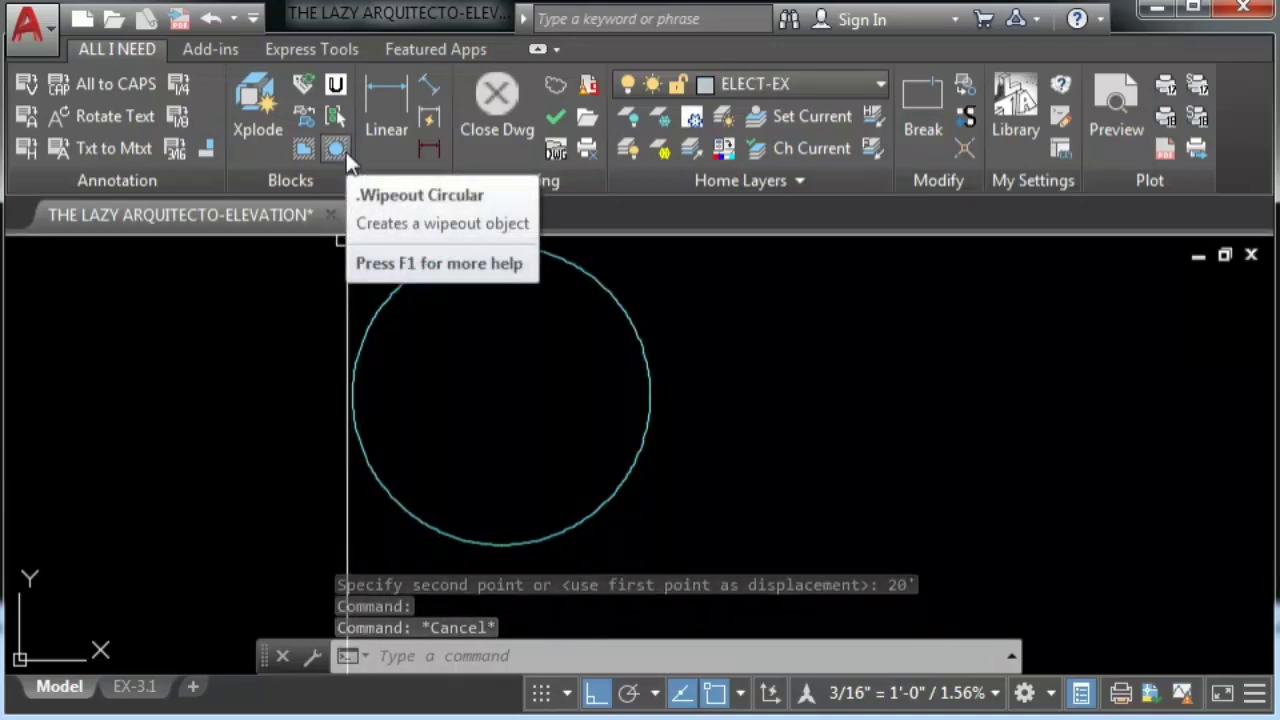
Create a circular wipeout inside the standalone circle with the Wipeout Circular macro
{"action": "left_click", "coordinate": [345, 150]}
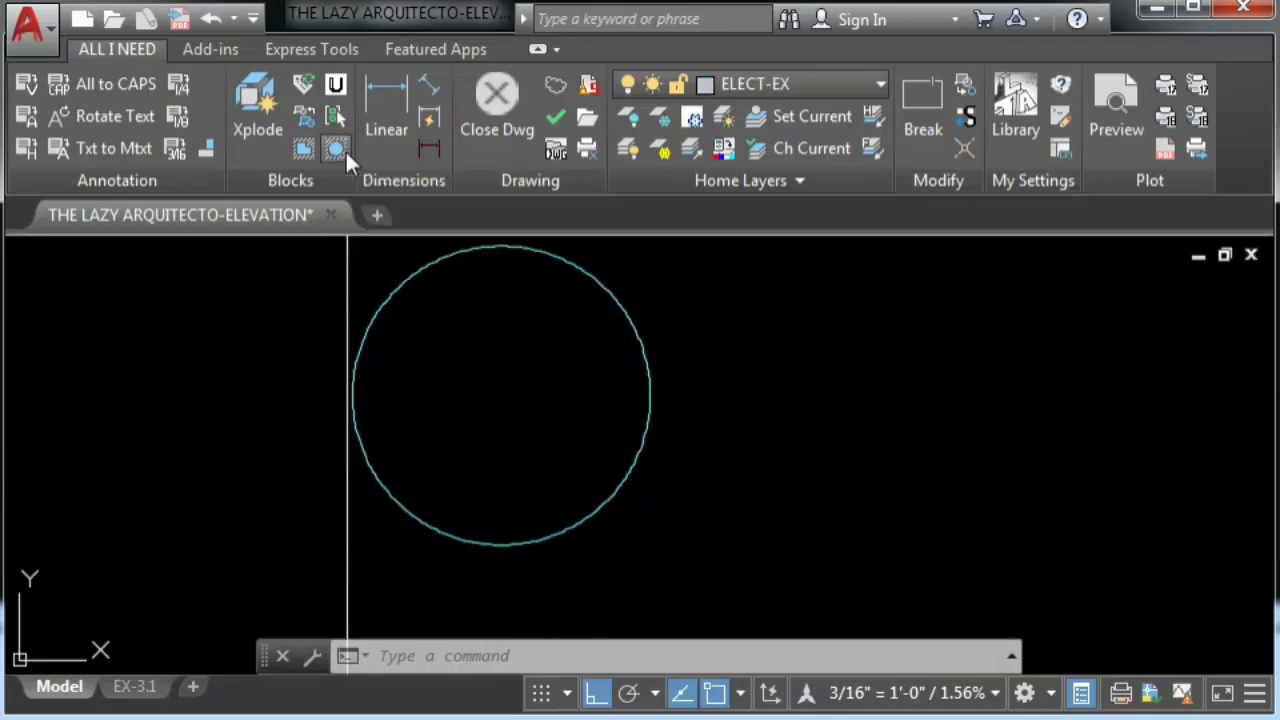
{"action": "left_click", "coordinate": [480, 432]}
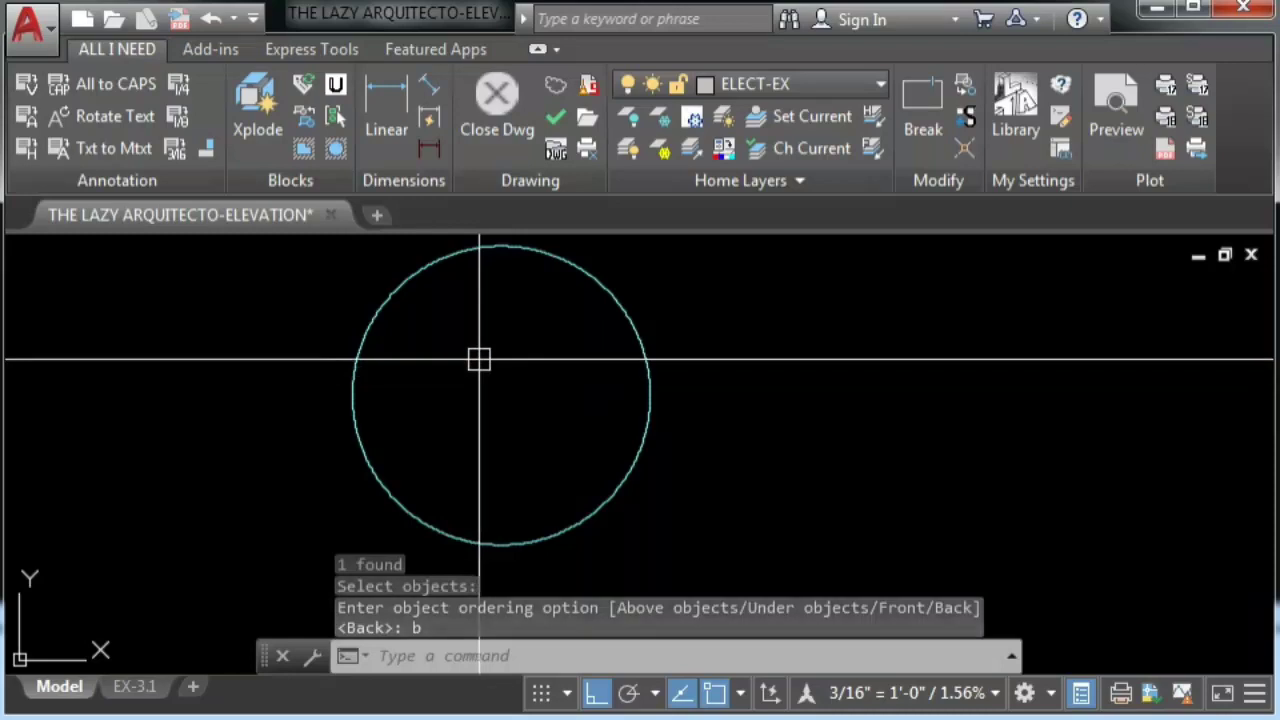
{"action": "left_click", "coordinate": [427, 250]}
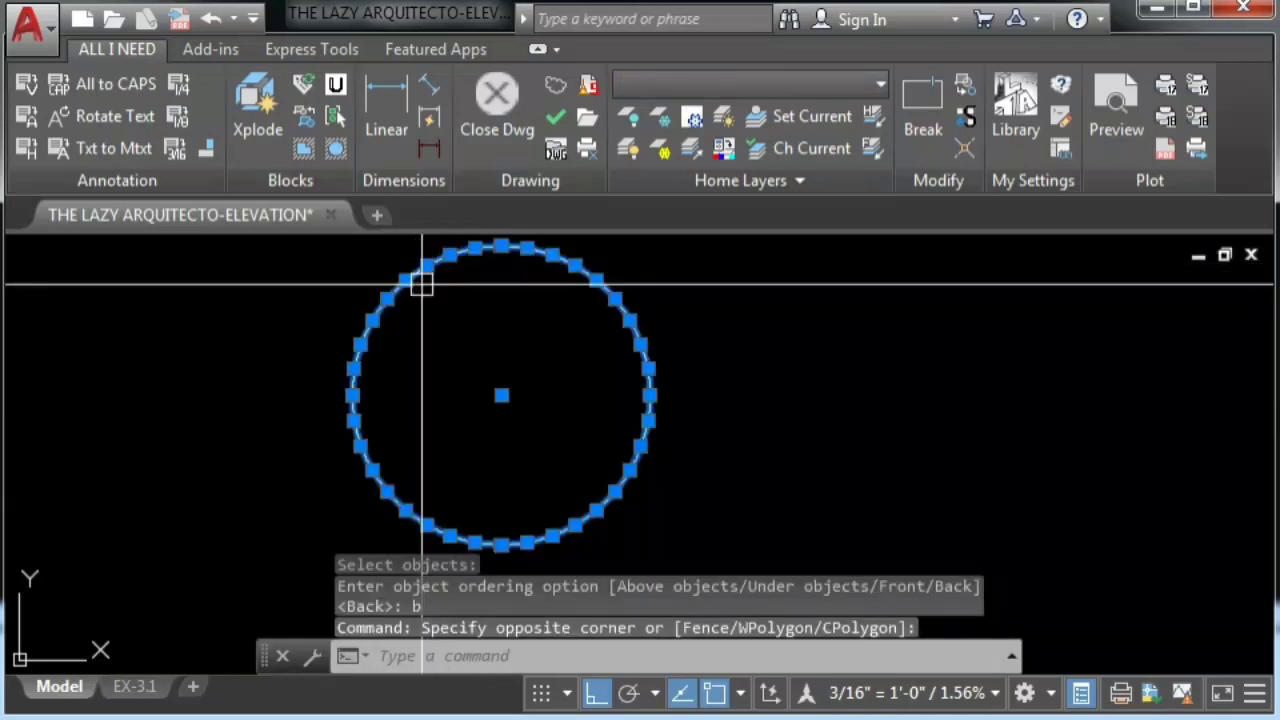
{"action": "scroll", "coordinate": [490, 300], "scroll_direction": "up", "scroll_amount": 5}
{"action": "scroll", "coordinate": [493, 299], "scroll_direction": "up", "scroll_amount": 5}
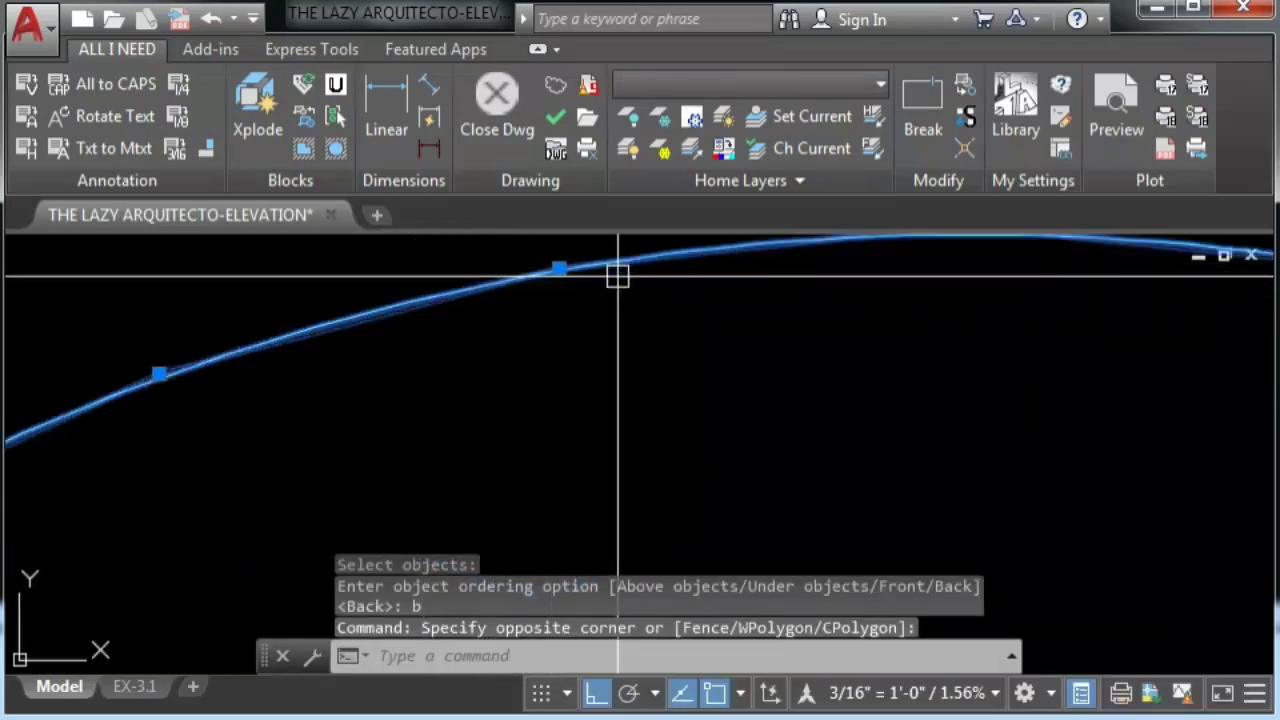
Clear the selections and begin a window around the circle and its wipeout
{"action": "key", "text": "Escape"}
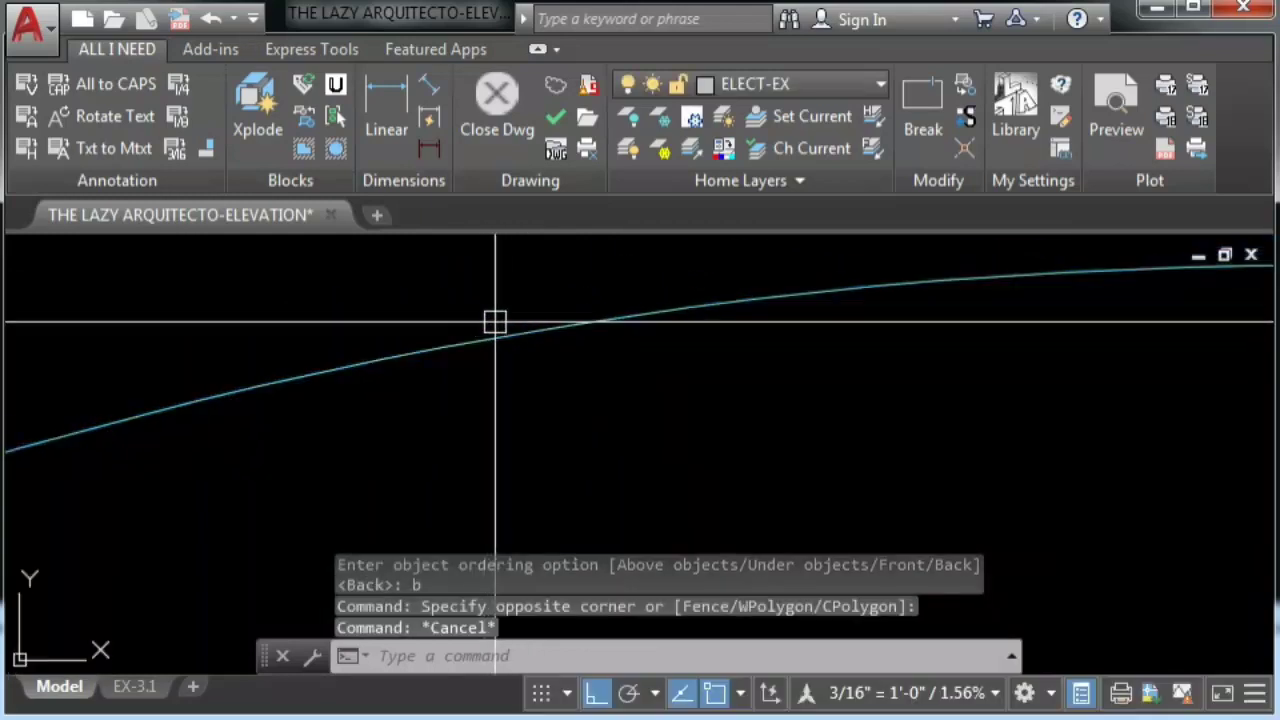
{"action": "mouse_move", "coordinate": [513, 319]}
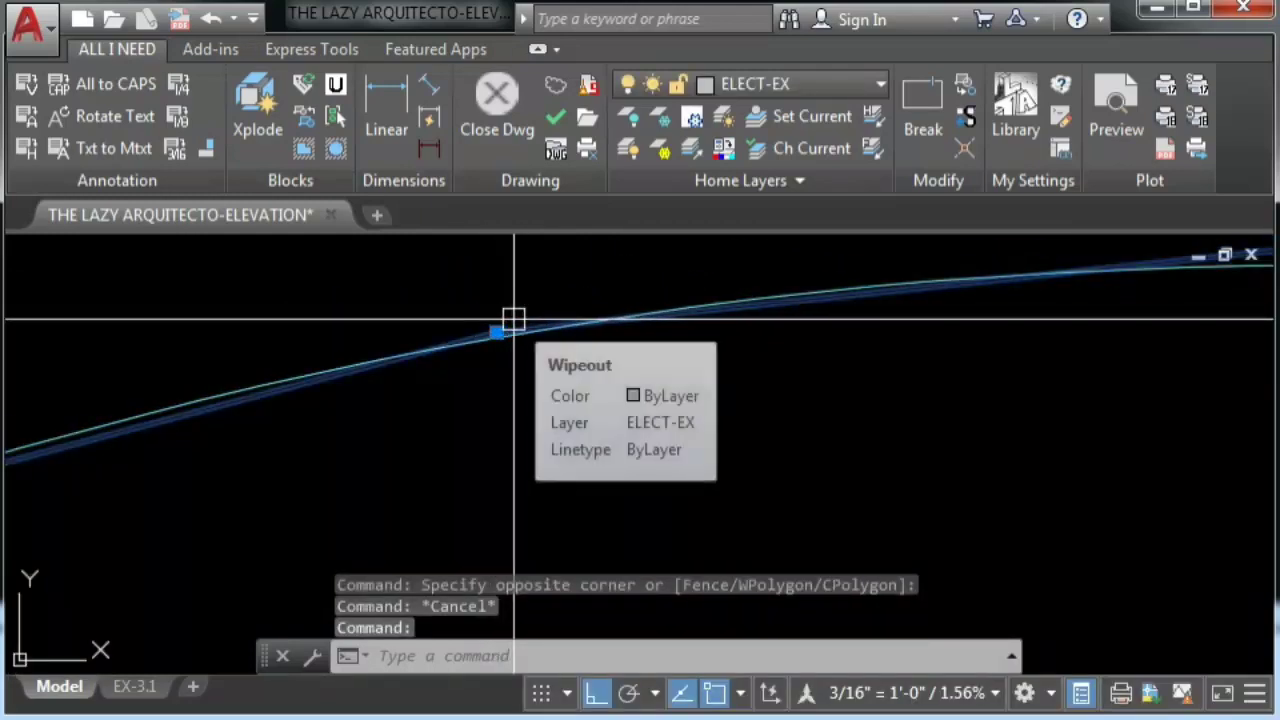
{"action": "scroll", "coordinate": [513, 319], "scroll_direction": "down", "scroll_amount": 10}
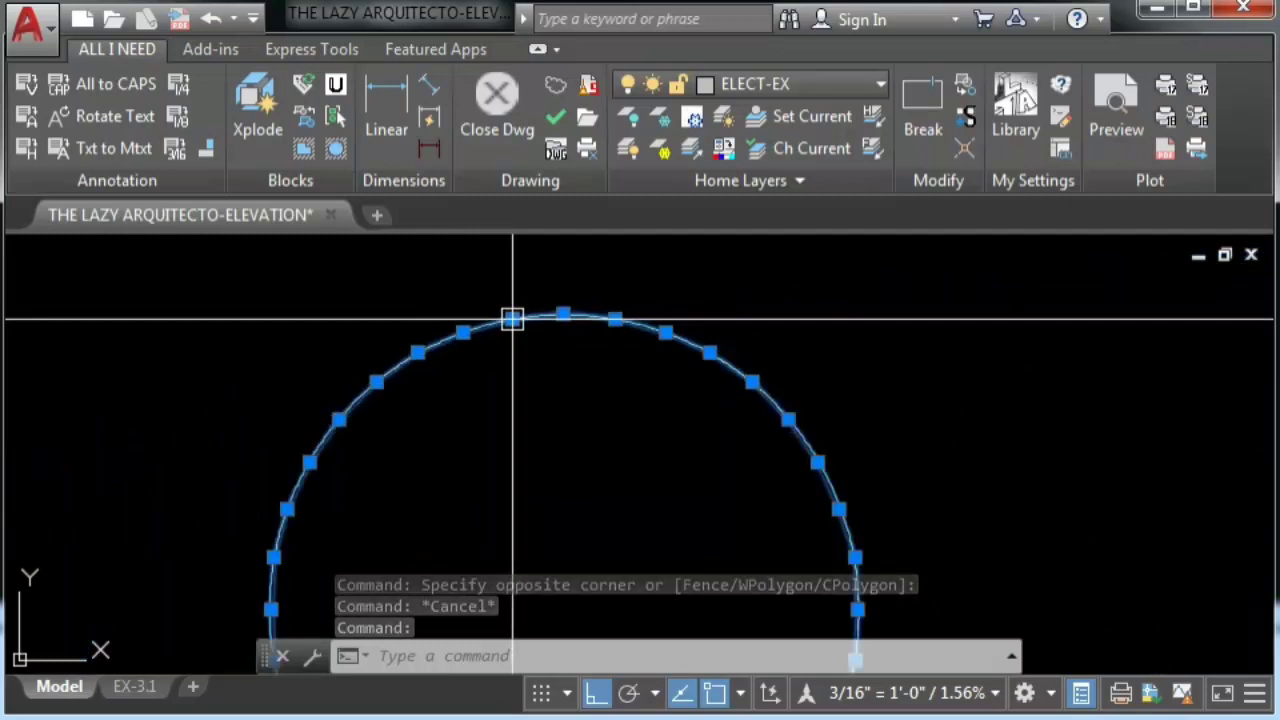
{"action": "key", "text": "Escape"}
{"action": "scroll", "coordinate": [530, 398], "scroll_direction": "down", "scroll_amount": 3}
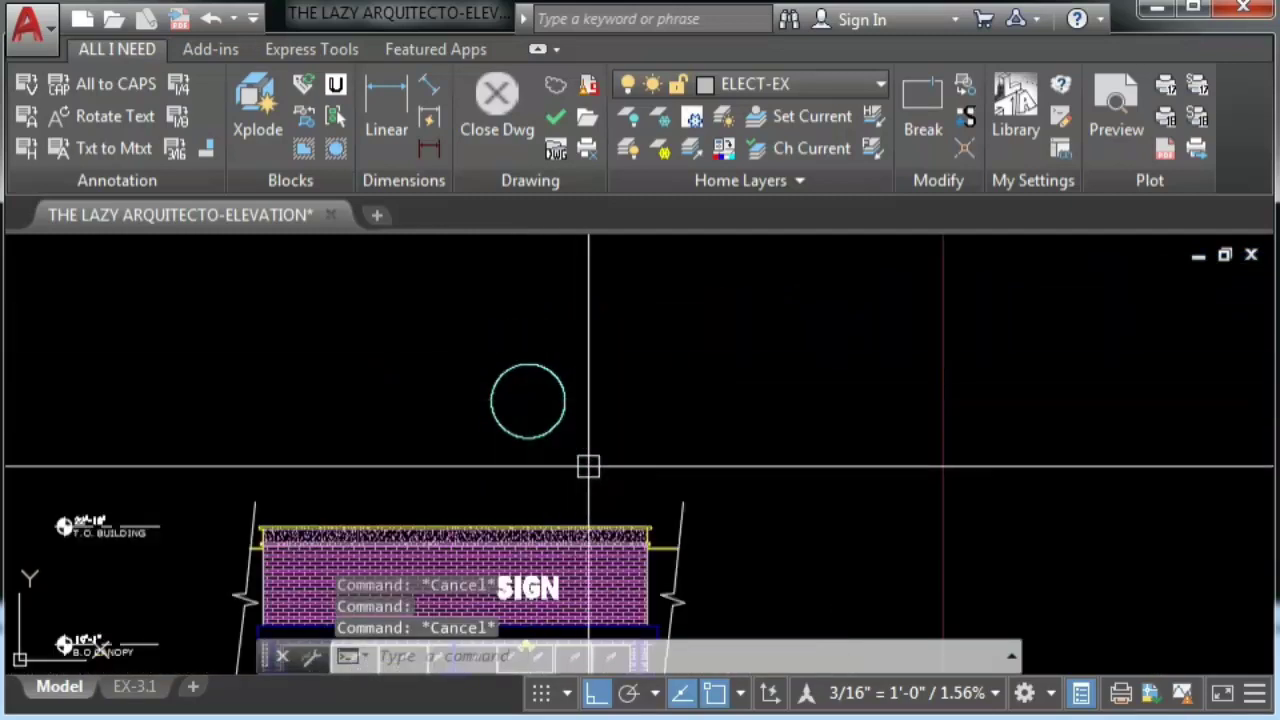
{"action": "left_click", "coordinate": [528, 400]}
Move the circle and its wipeout 20 back onto the SIGN
{"action": "left_click", "coordinate": [590, 420]}
{"action": "type", "text": "m"}
{"action": "key", "text": "Return"}
{"action": "left_click", "coordinate": [619, 421]}
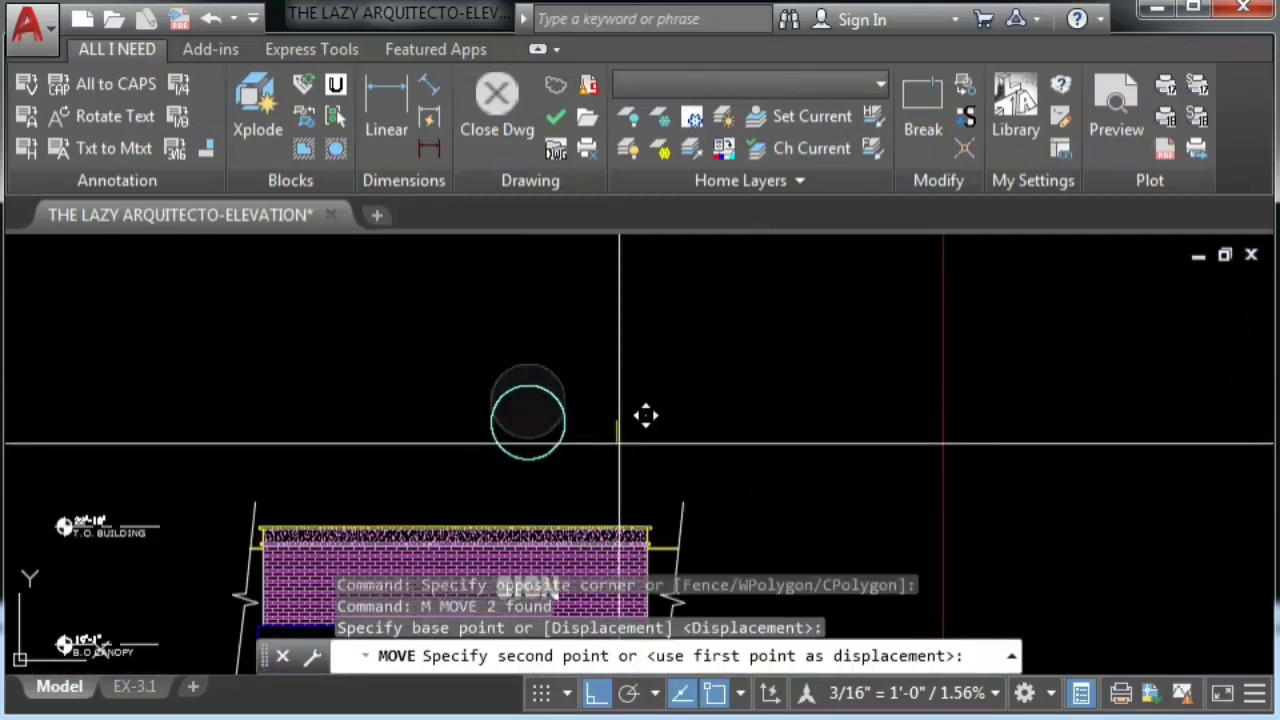
{"action": "type", "text": "20"}
{"action": "key", "text": "Return"}
{"action": "scroll", "coordinate": [583, 380], "scroll_direction": "up", "scroll_amount": 5}
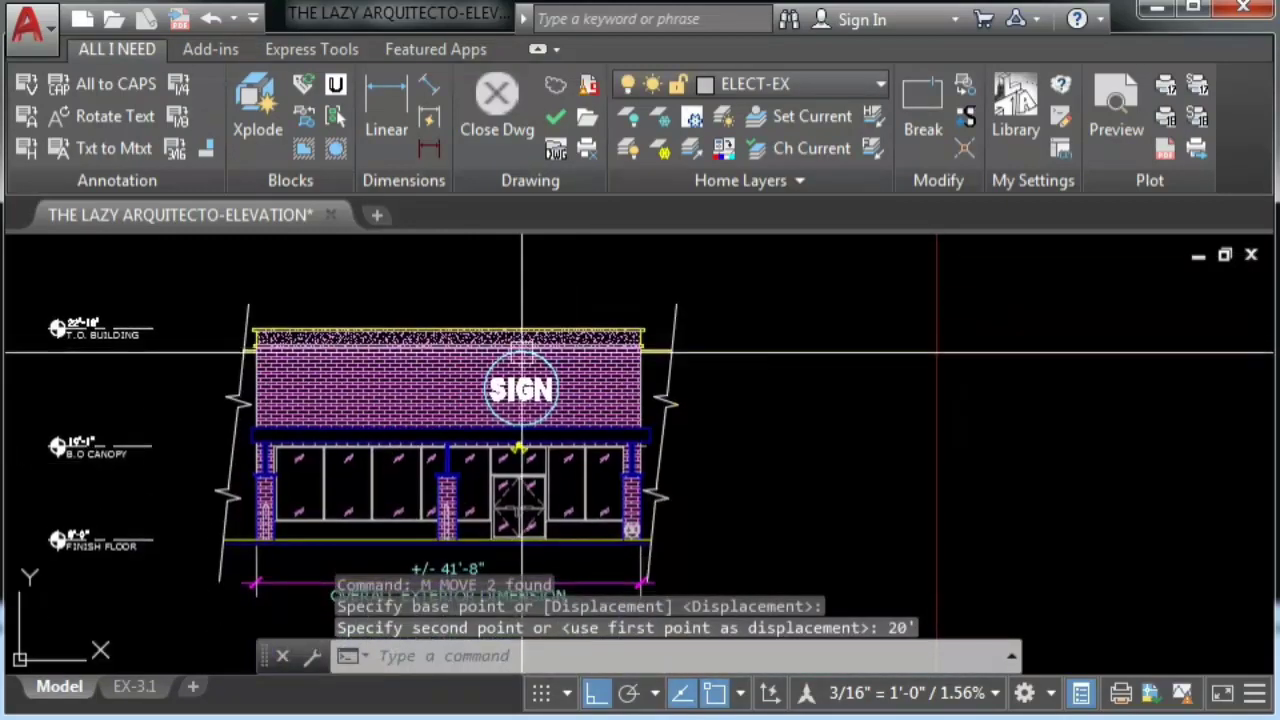
Bring the sign circle to the front with DRAWORDER Front
{"action": "left_click", "coordinate": [414, 277]}
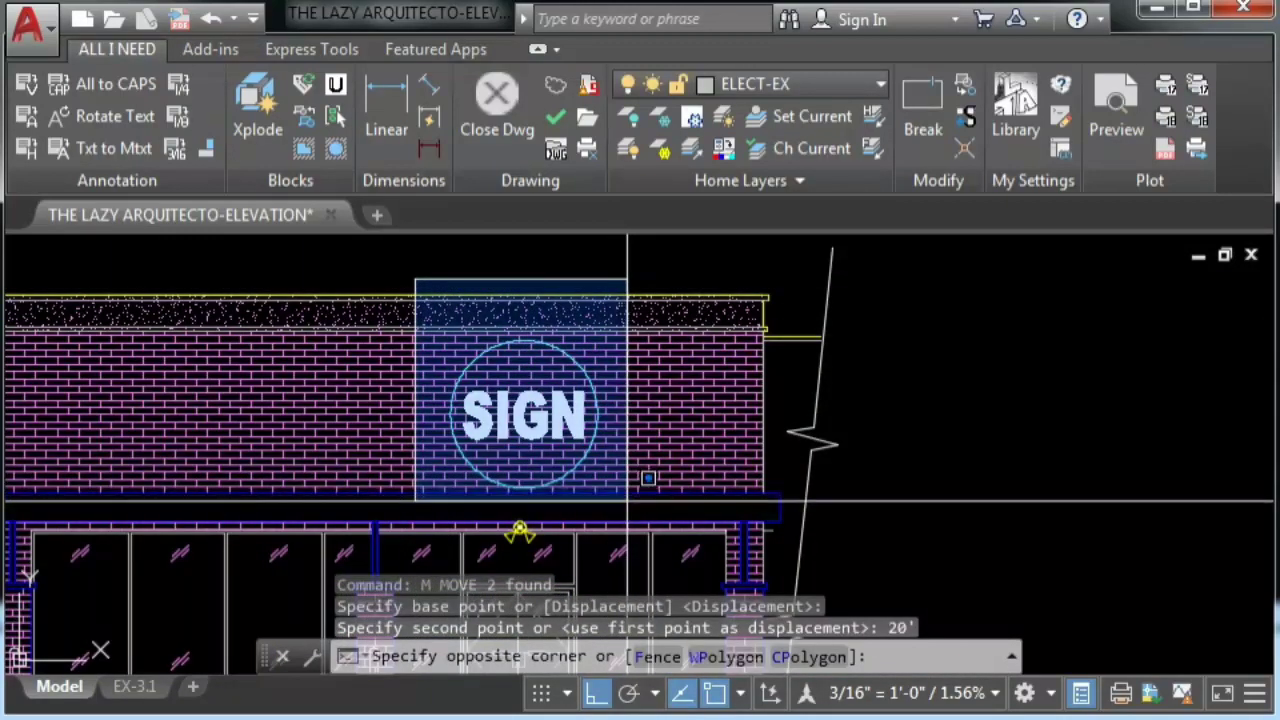
{"action": "left_click", "coordinate": [632, 495]}
{"action": "type", "text": "dr"}
{"action": "key", "text": "Return"}
{"action": "type", "text": "f"}
{"action": "key", "text": "Return"}
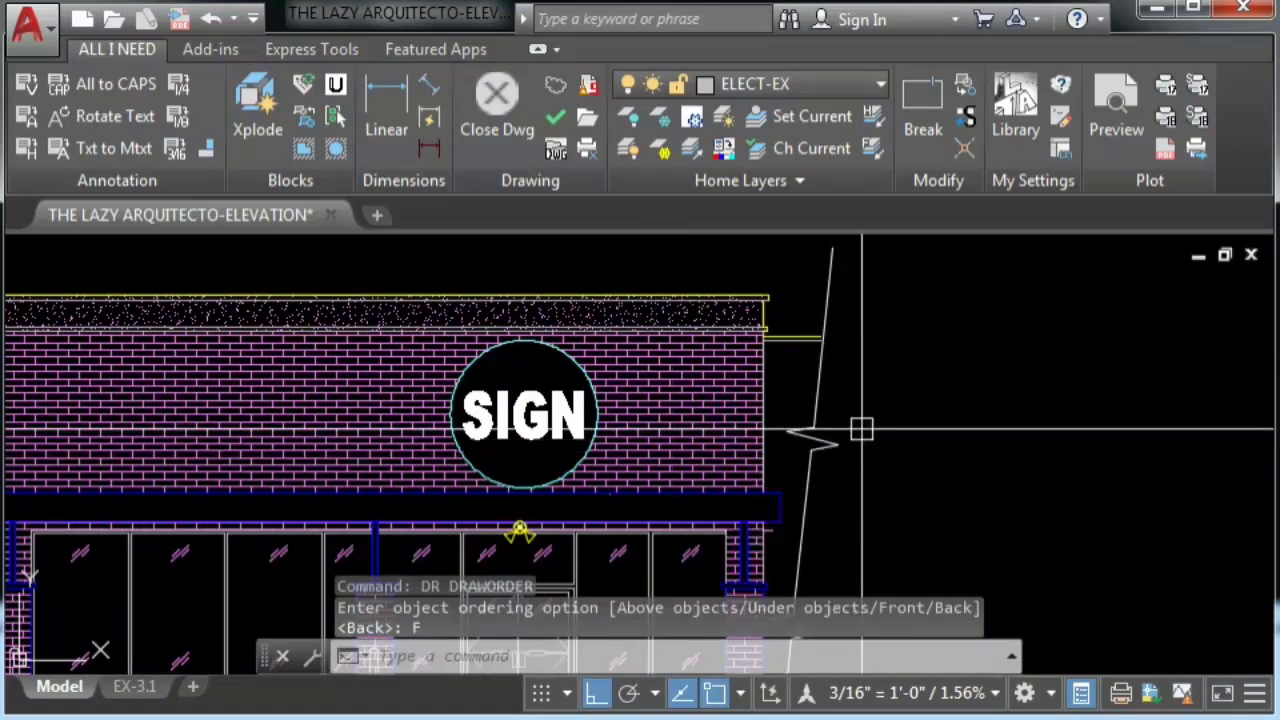
{"action": "middle_click_drag", "start_coordinate": [861, 429], "coordinate": [869, 377]}
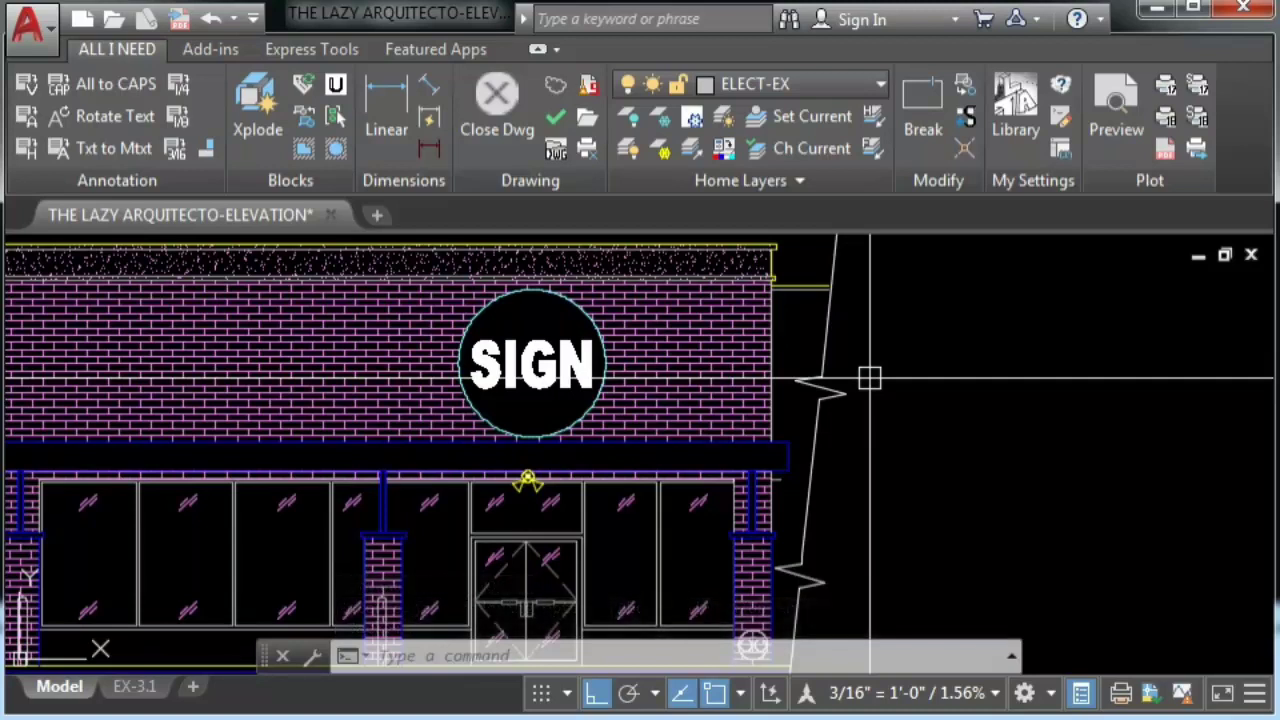
{"action": "scroll", "coordinate": [863, 380], "scroll_direction": "down", "scroll_amount": 3}
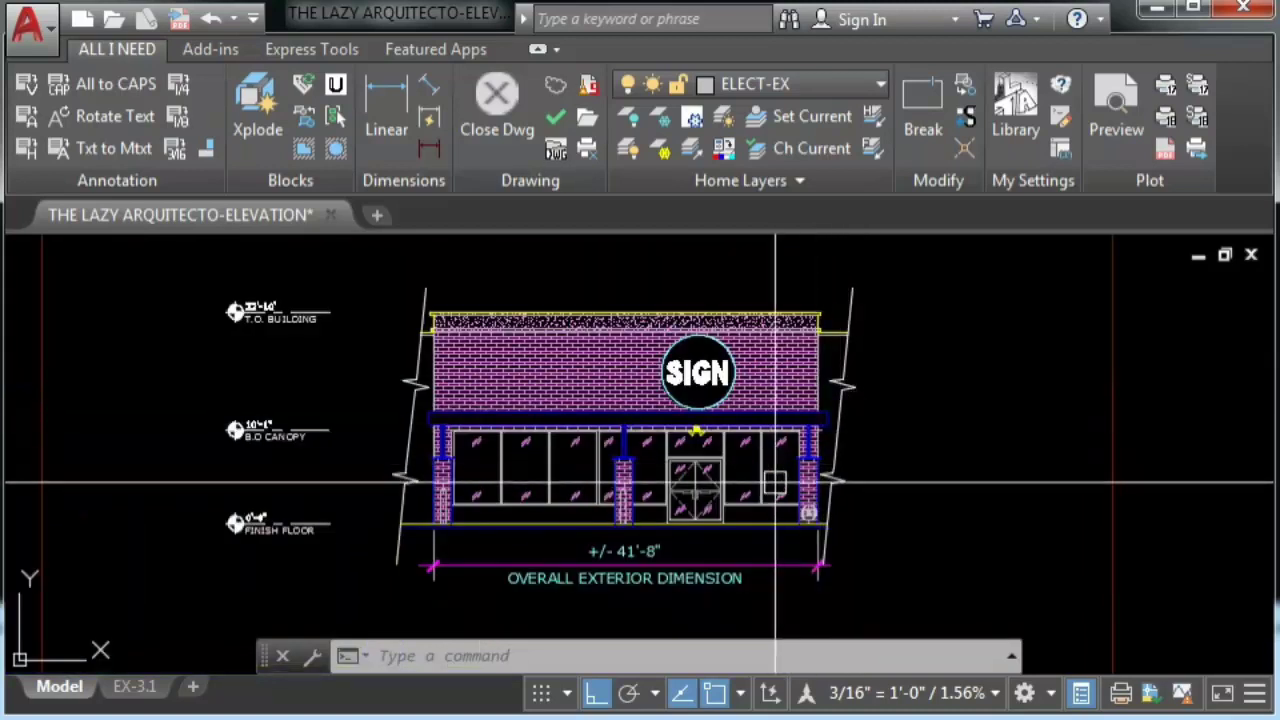
Draw a small circle to the right of the storefront
{"action": "middle_click_drag", "start_coordinate": [764, 491], "coordinate": [383, 500]}
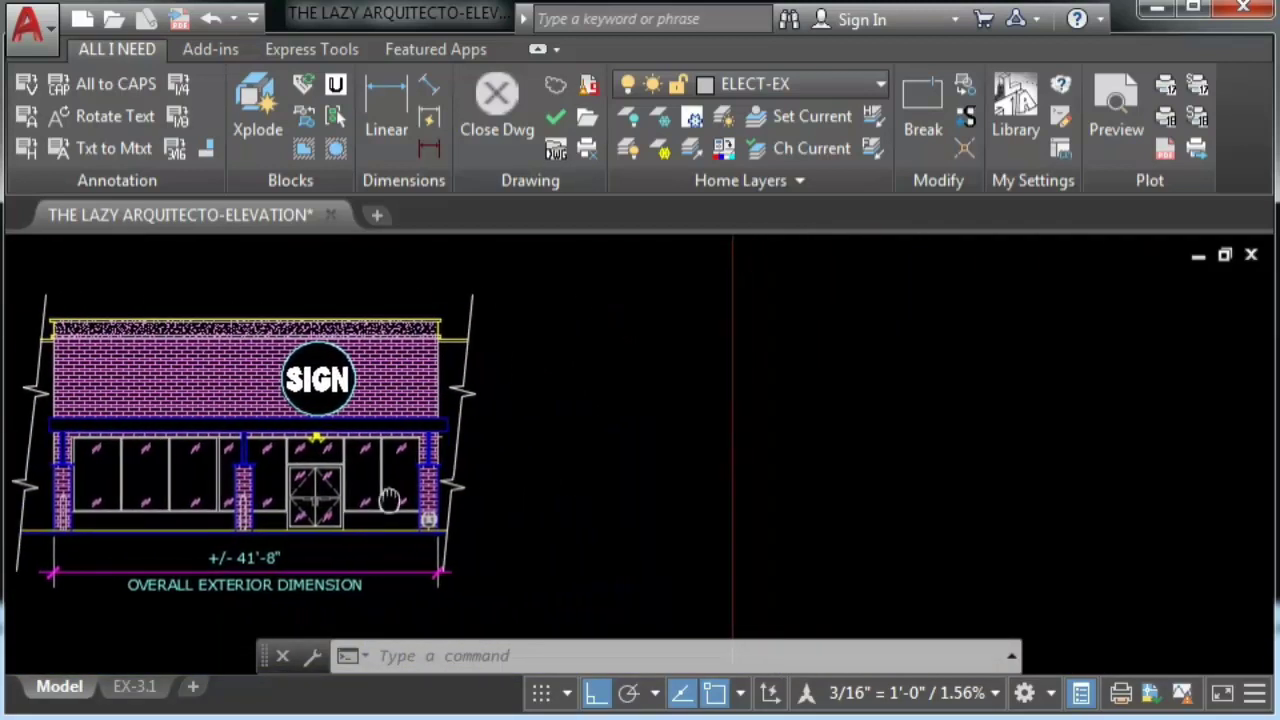
{"action": "type", "text": "c"}
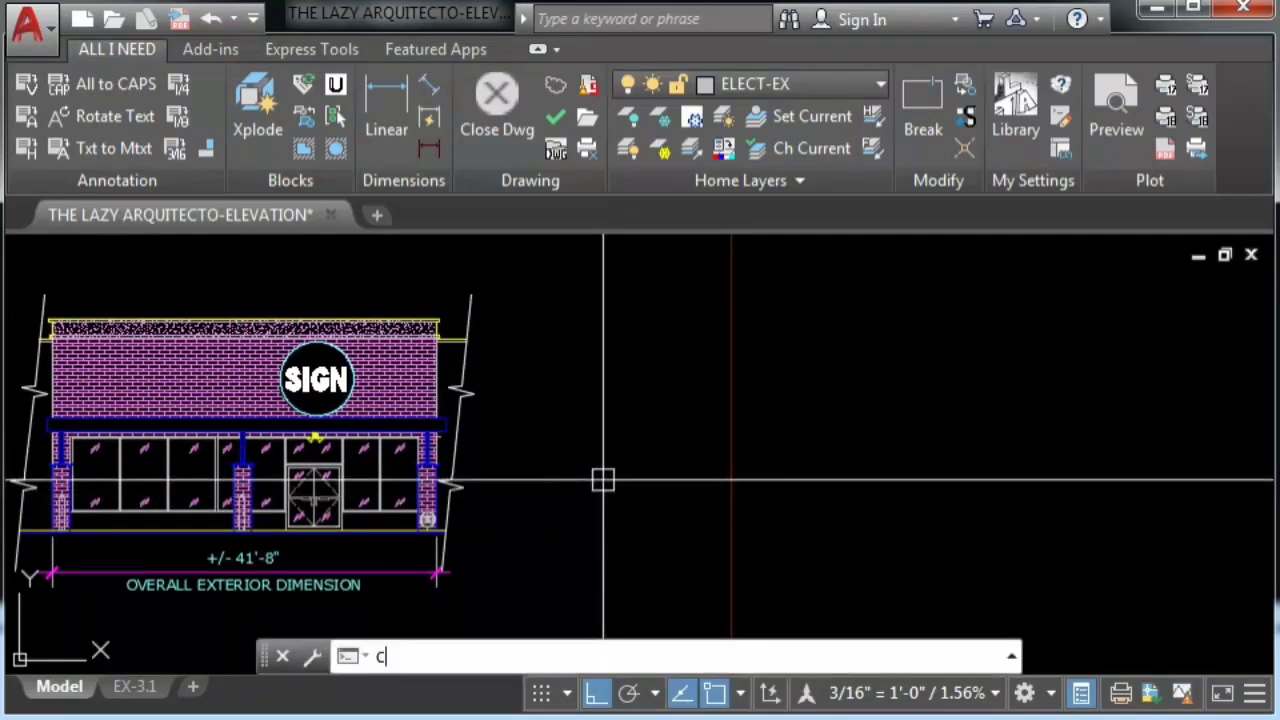
{"action": "key", "text": "Return"}
{"action": "scroll", "coordinate": [578, 420], "scroll_direction": "up", "scroll_amount": 3}
{"action": "left_click", "coordinate": [582, 415]}
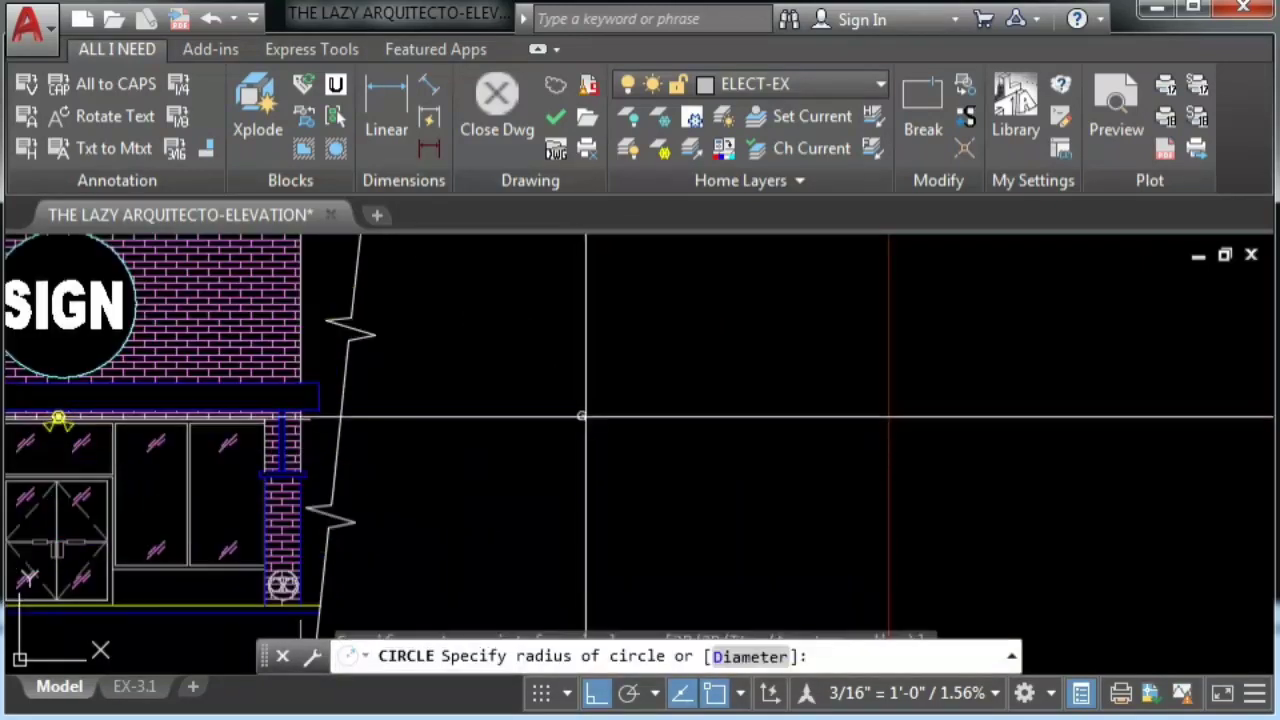
{"action": "left_click", "coordinate": [629, 459]}
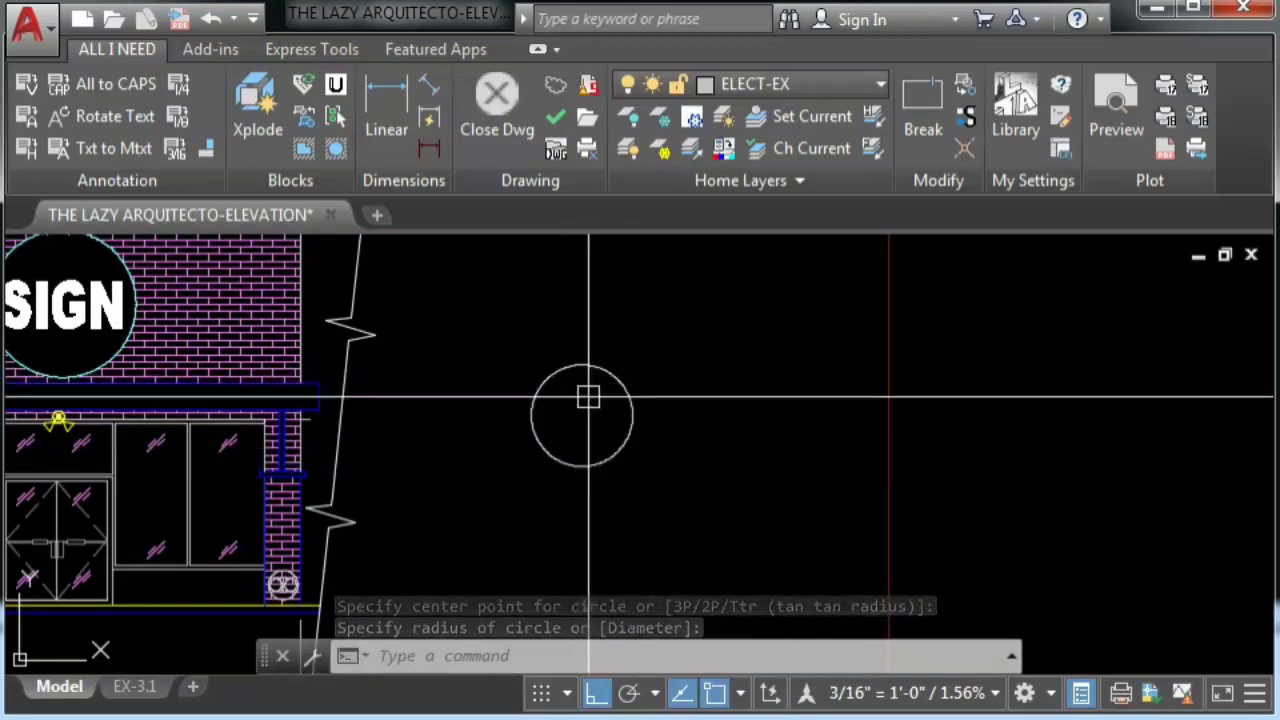
Trace a closed boundary polyline inside the new circle with -BOUNDARY
{"action": "mouse_move", "coordinate": [589, 396]}
{"action": "middle_mouse_down"}
{"action": "mouse_move", "coordinate": [586, 440]}
{"action": "mouse_move", "coordinate": [541, 485]}
{"action": "middle_mouse_up"}
{"action": "key", "text": "Escape"}
{"action": "left_click", "coordinate": [586, 436]}
{"action": "key", "text": "Escape"}
{"action": "type", "text": "-BO"}
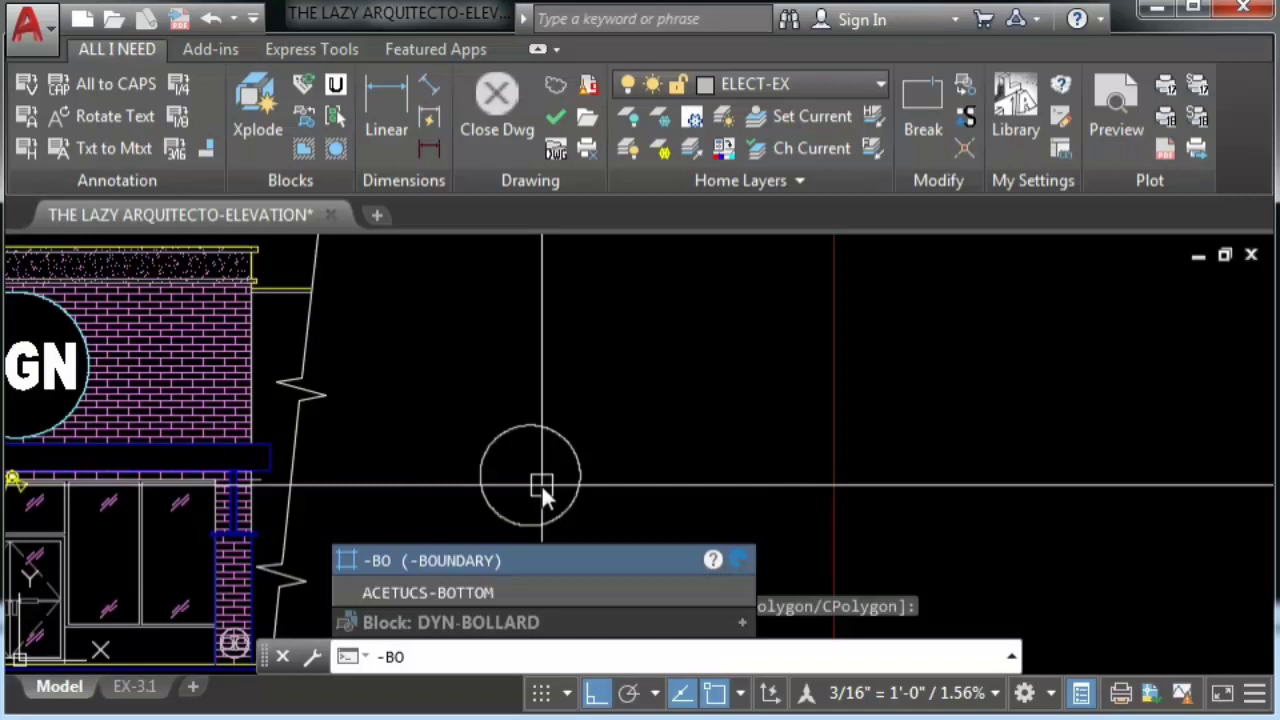
{"action": "key", "text": "Return"}
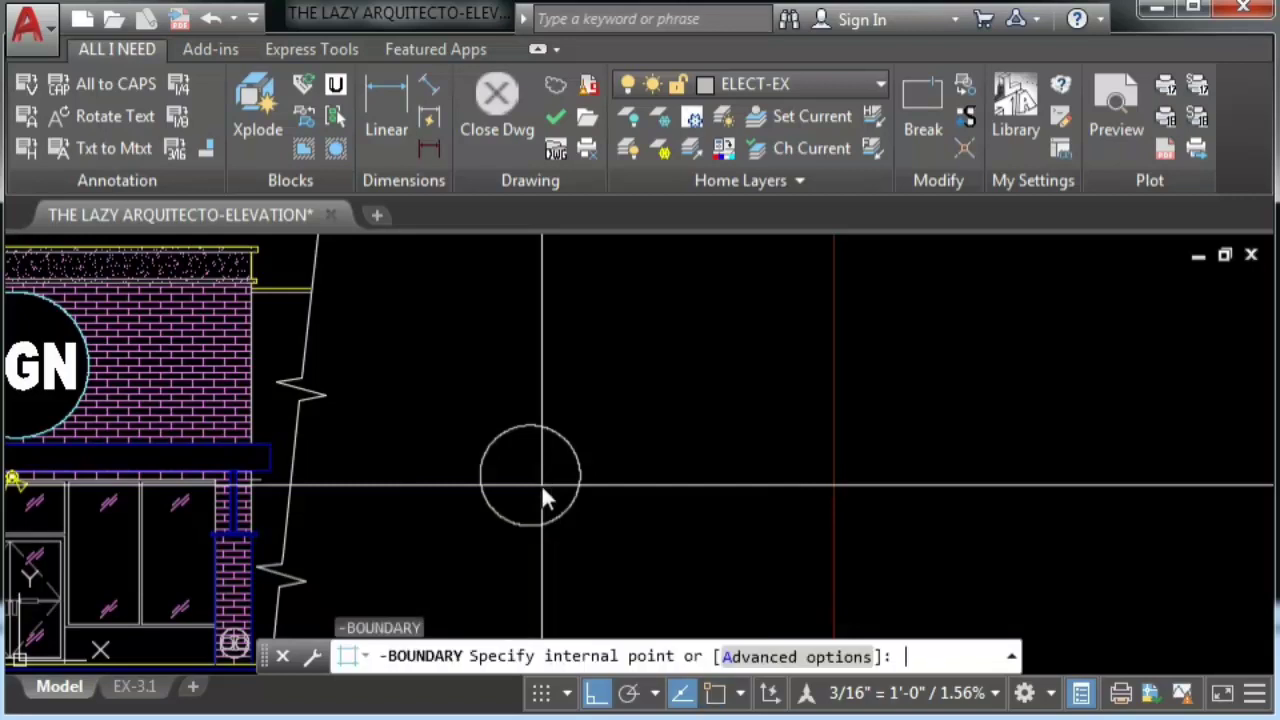
{"action": "left_click", "coordinate": [545, 482]}
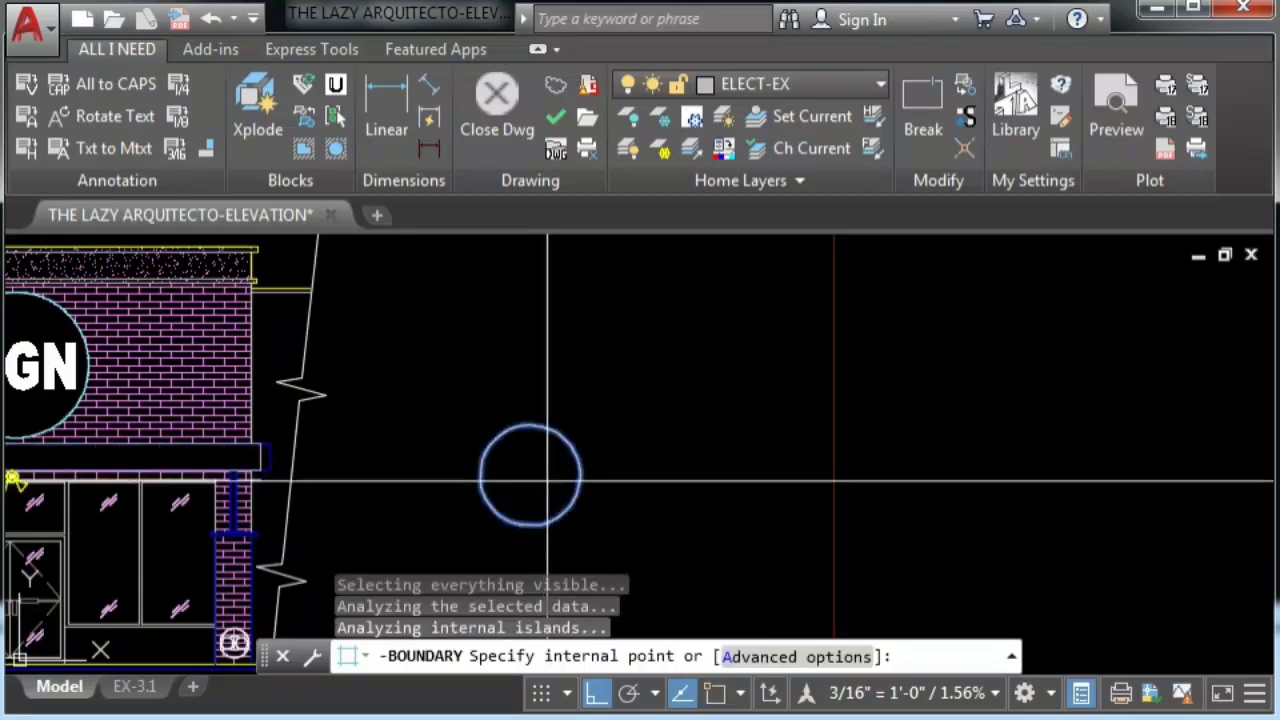
{"action": "key", "text": "Return"}
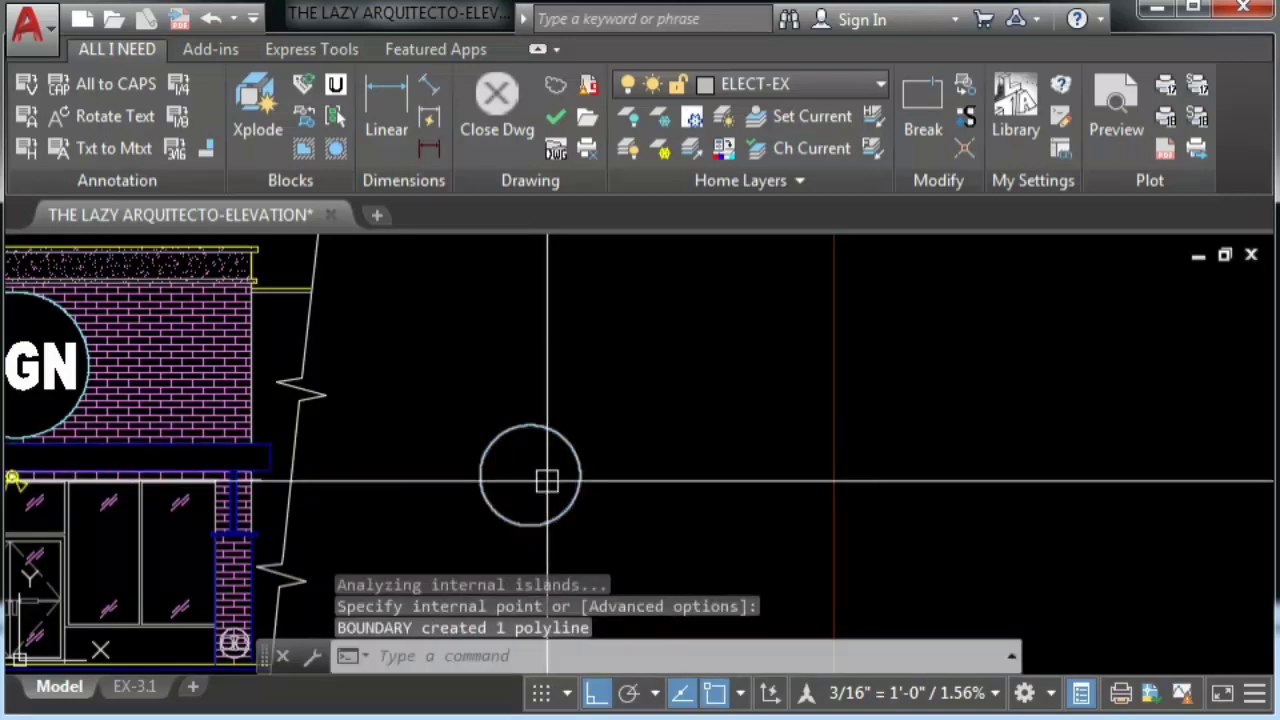
{"action": "mouse_move", "coordinate": [548, 438]}
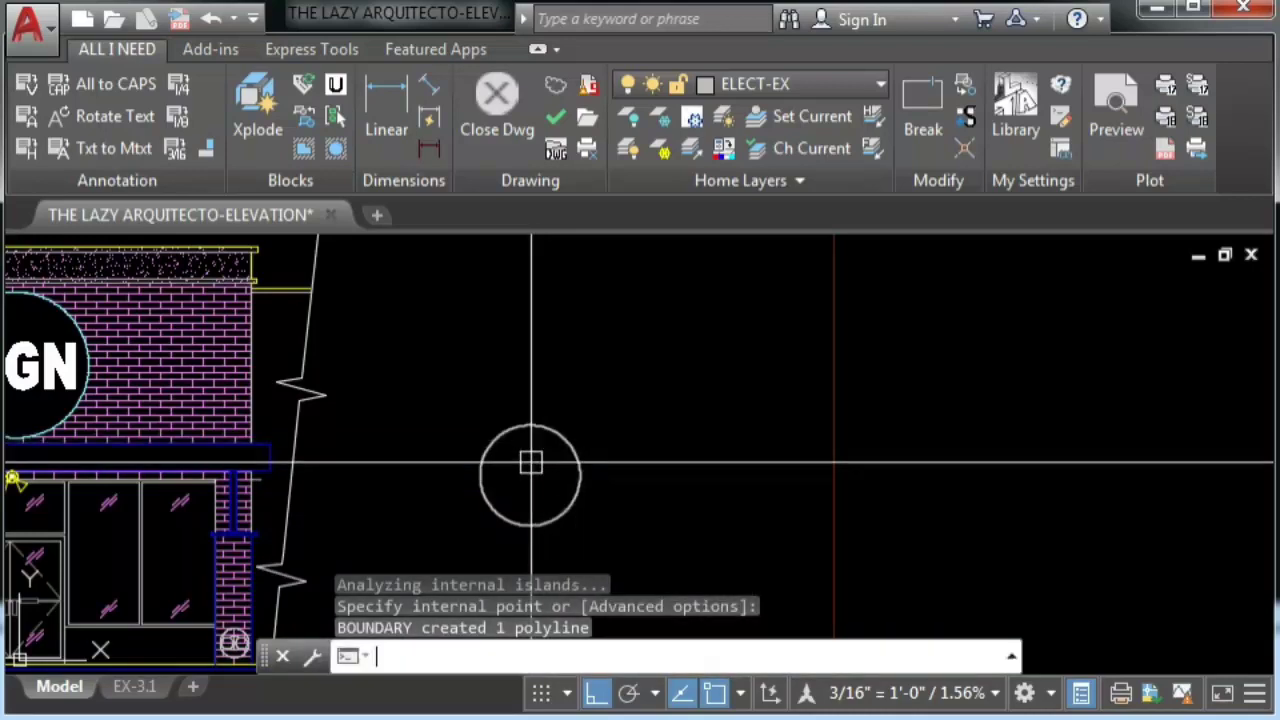
FLATTEN the last-created object, answering Y to remove hidden lines
{"action": "key", "text": "Return"}
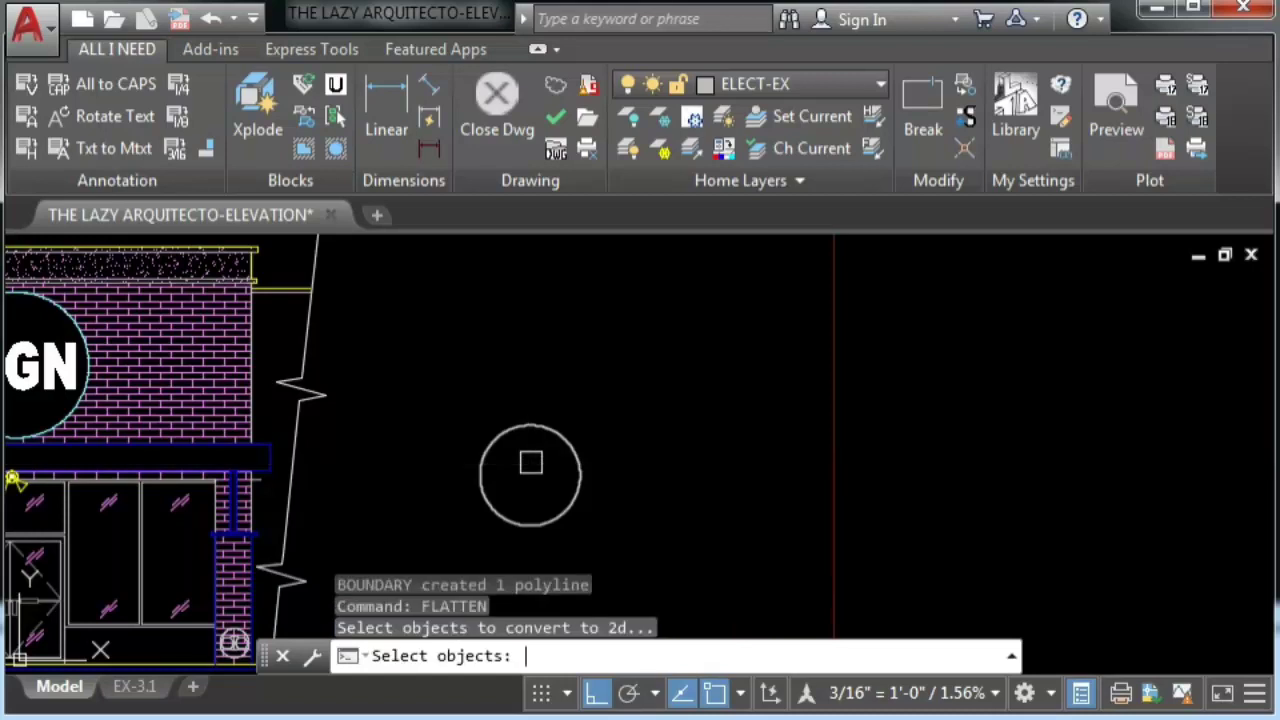
{"action": "type", "text": "L"}
{"action": "key", "text": "Return"}
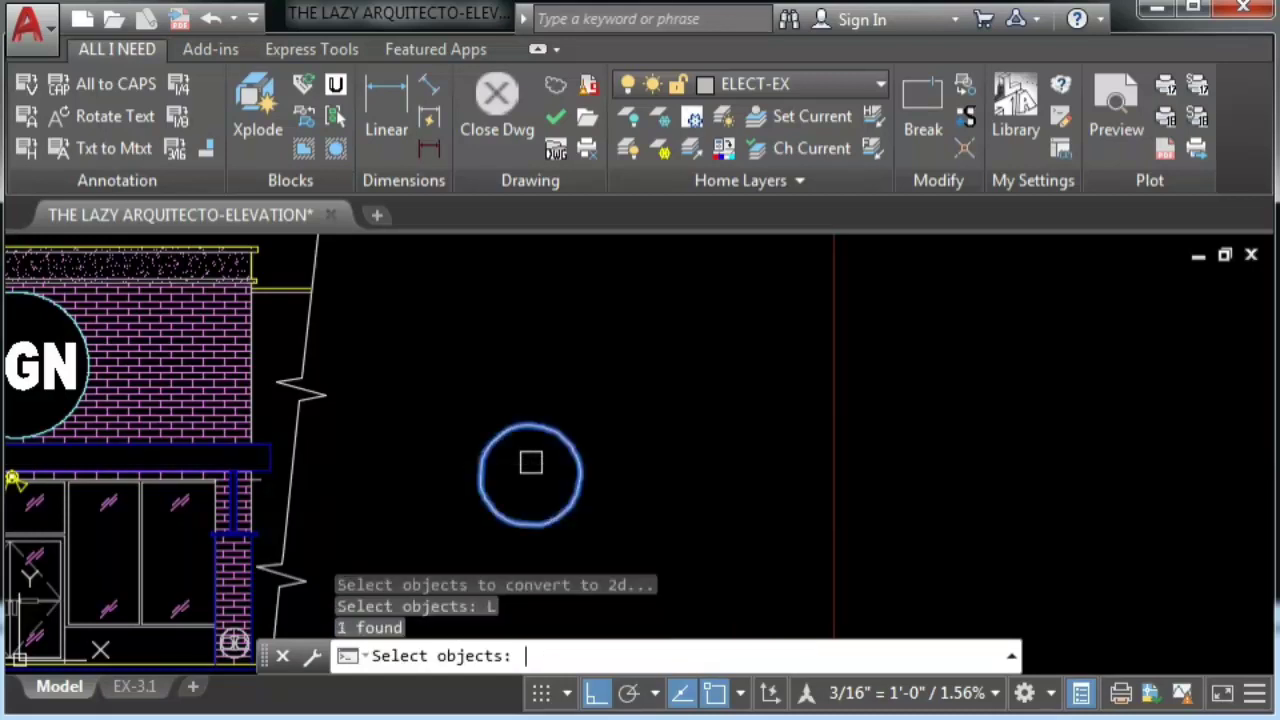
{"action": "key", "text": "Return"}
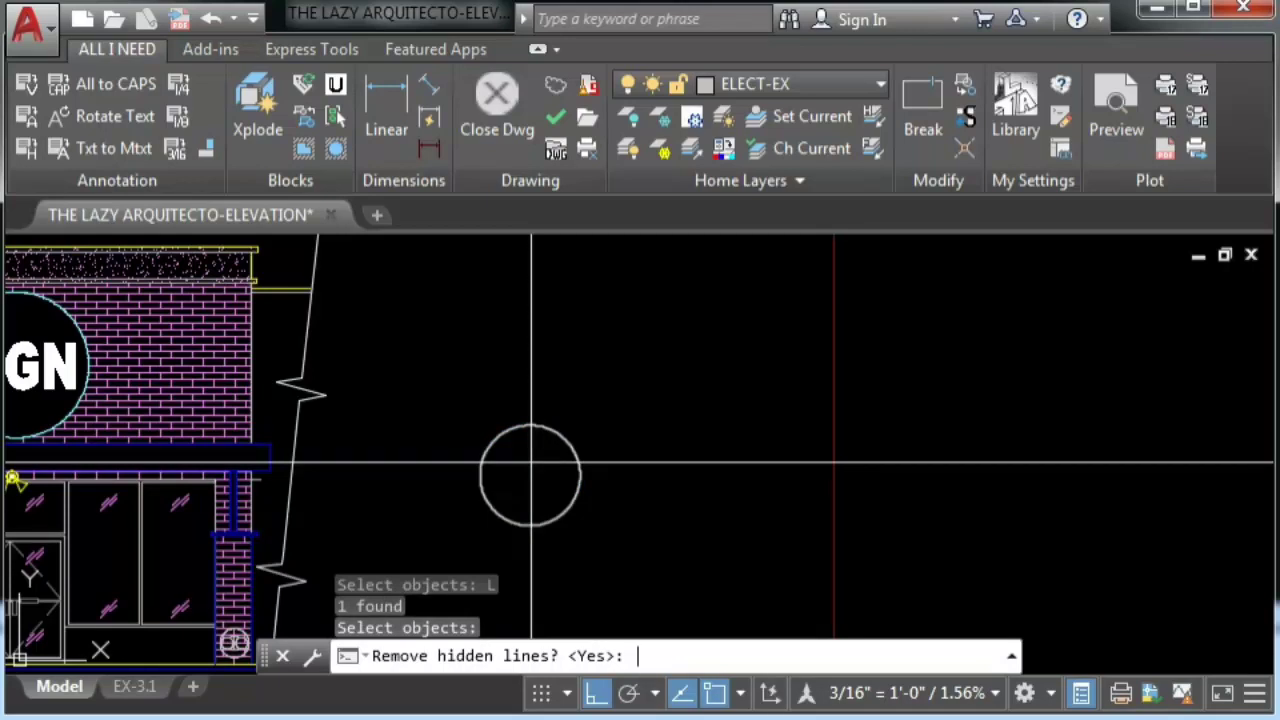
{"action": "type", "text": "Y"}
{"action": "key", "text": "Return"}
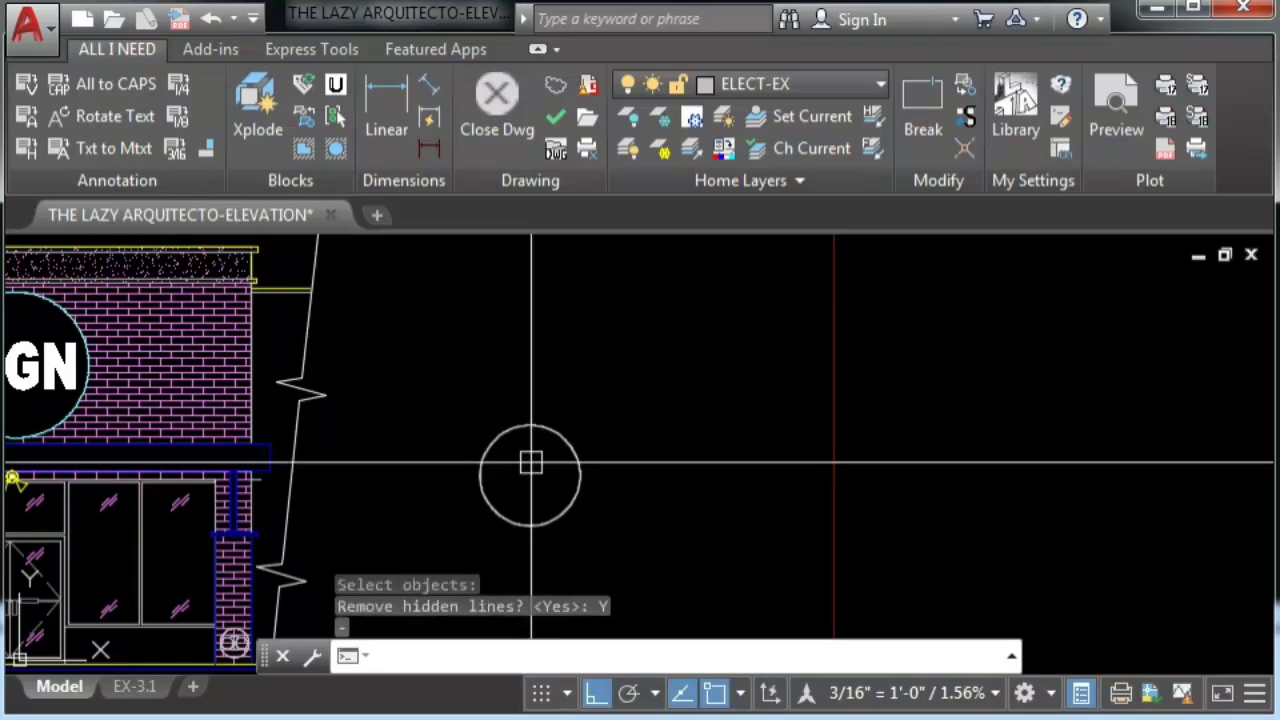
Zoom in and select the circle to confirm it is now a polyline
{"action": "left_click", "coordinate": [528, 457]}
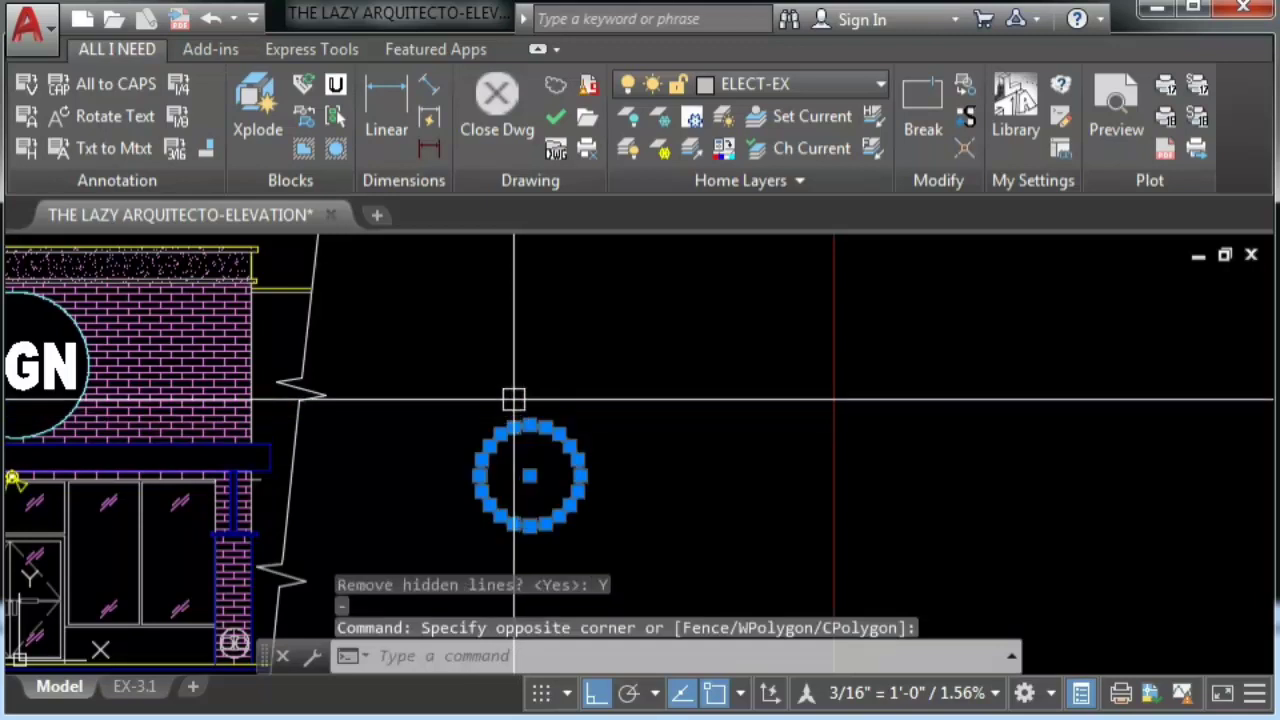
{"action": "scroll", "coordinate": [535, 436], "scroll_direction": "up", "scroll_amount": 8}
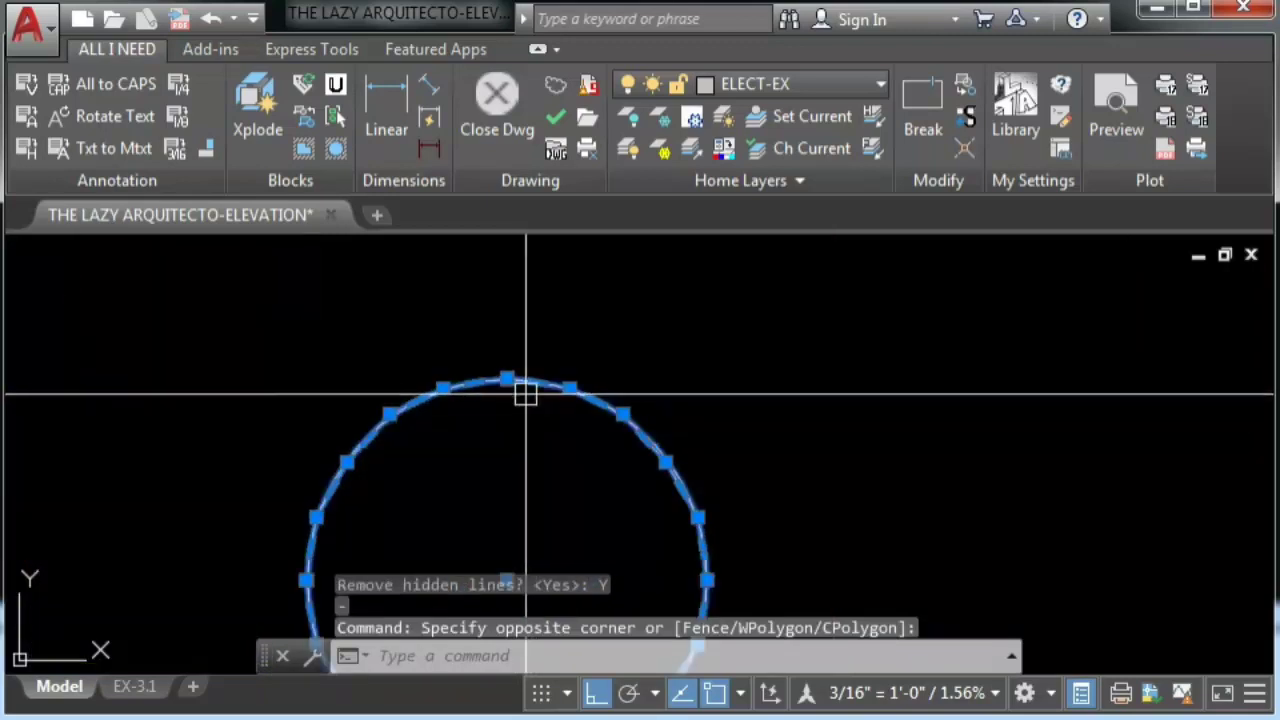
{"action": "key", "text": "Escape"}
{"action": "scroll", "coordinate": [486, 371], "scroll_direction": "up", "scroll_amount": 6}
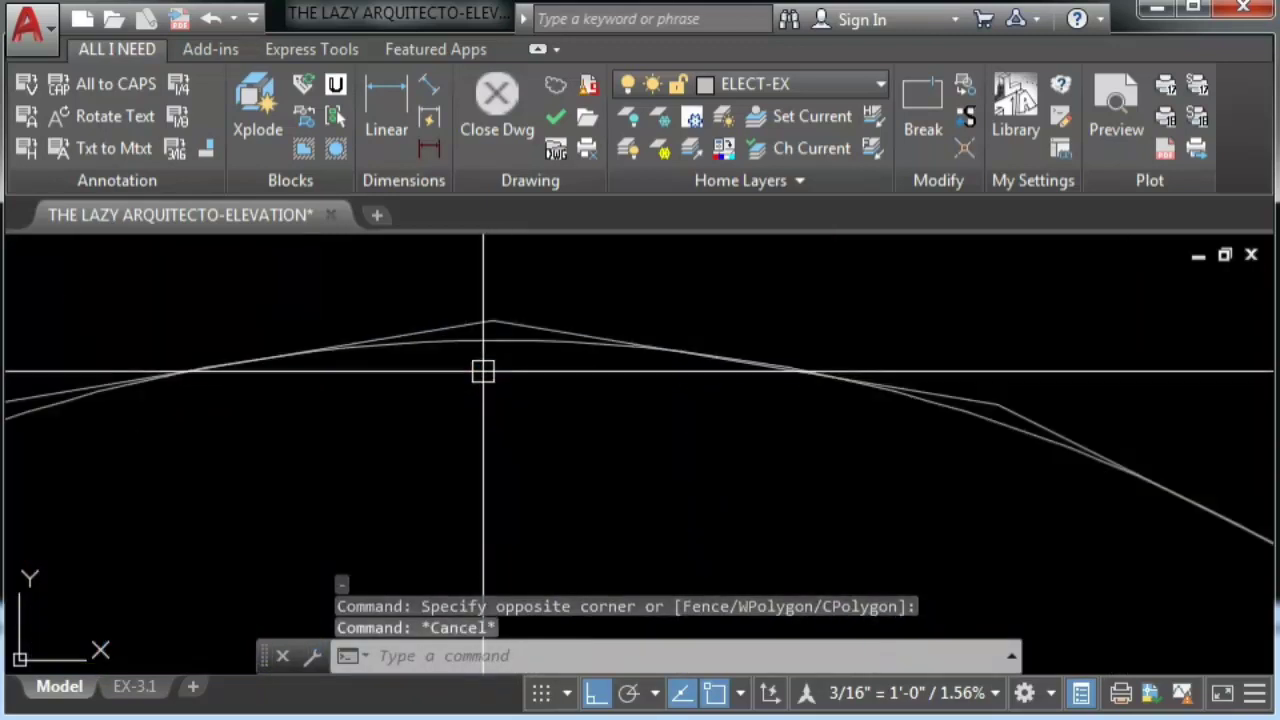
{"action": "left_click", "coordinate": [520, 329]}
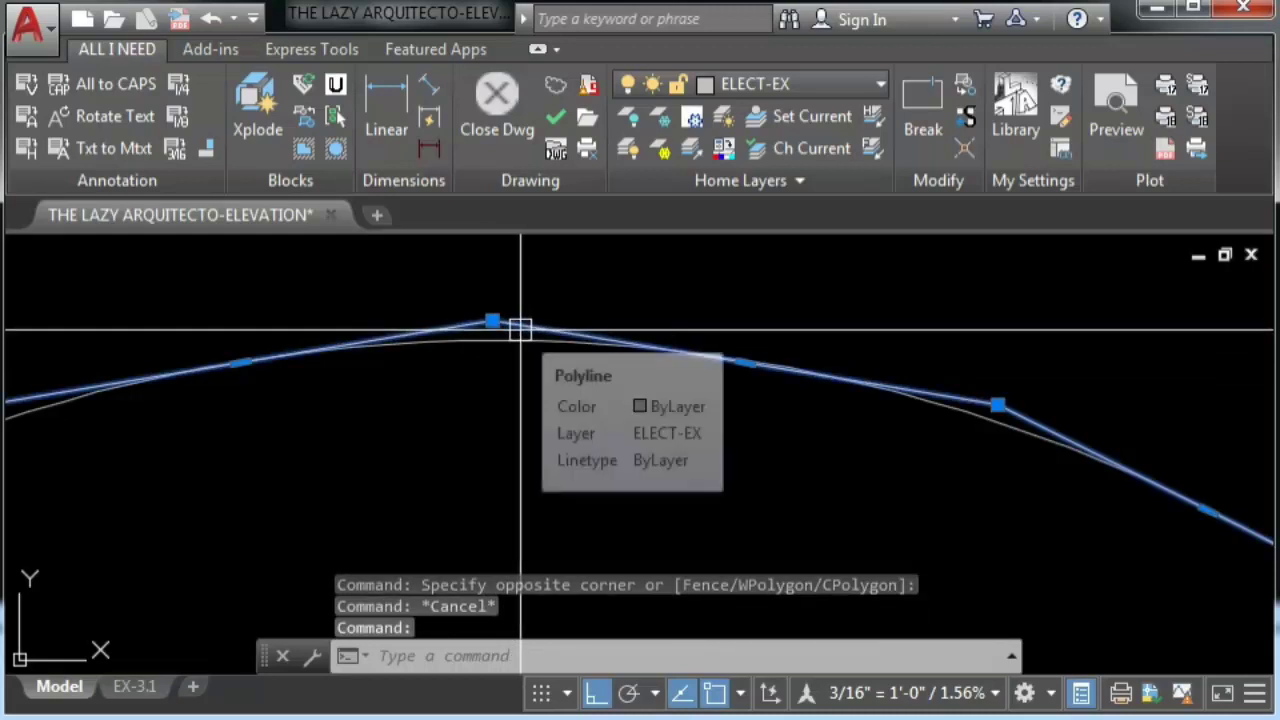
{"action": "scroll", "coordinate": [520, 329], "scroll_direction": "down", "scroll_amount": 10}
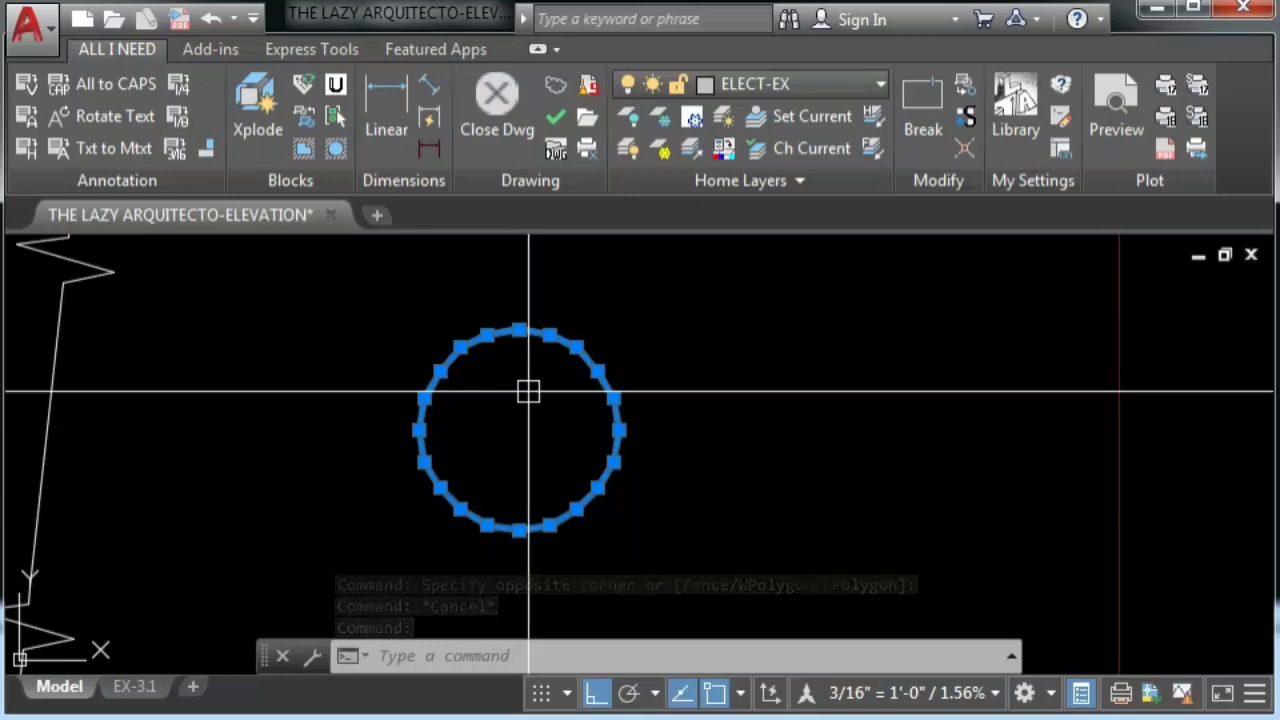
{"action": "key", "text": "Escape"}
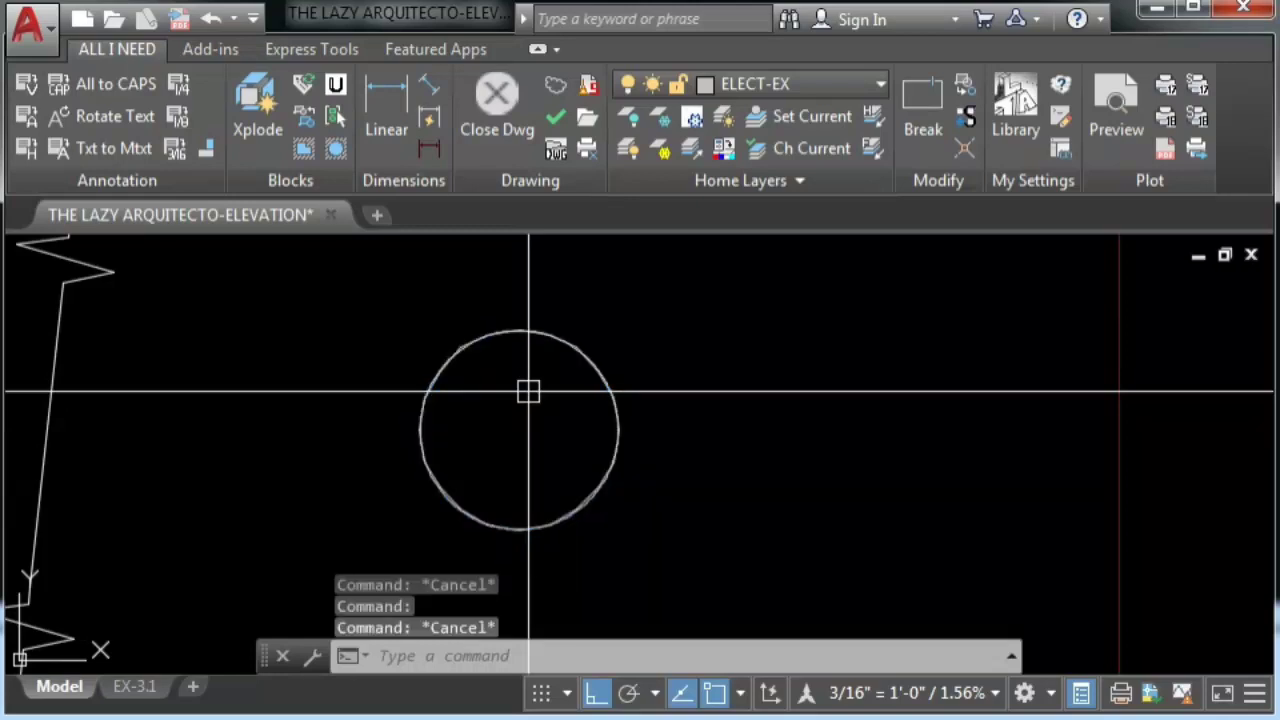
Turn the last-drawn circular polyline into a wipeout with WIPEOUT's Polyline option, erasing the polyline
{"action": "type", "text": "wipe"}
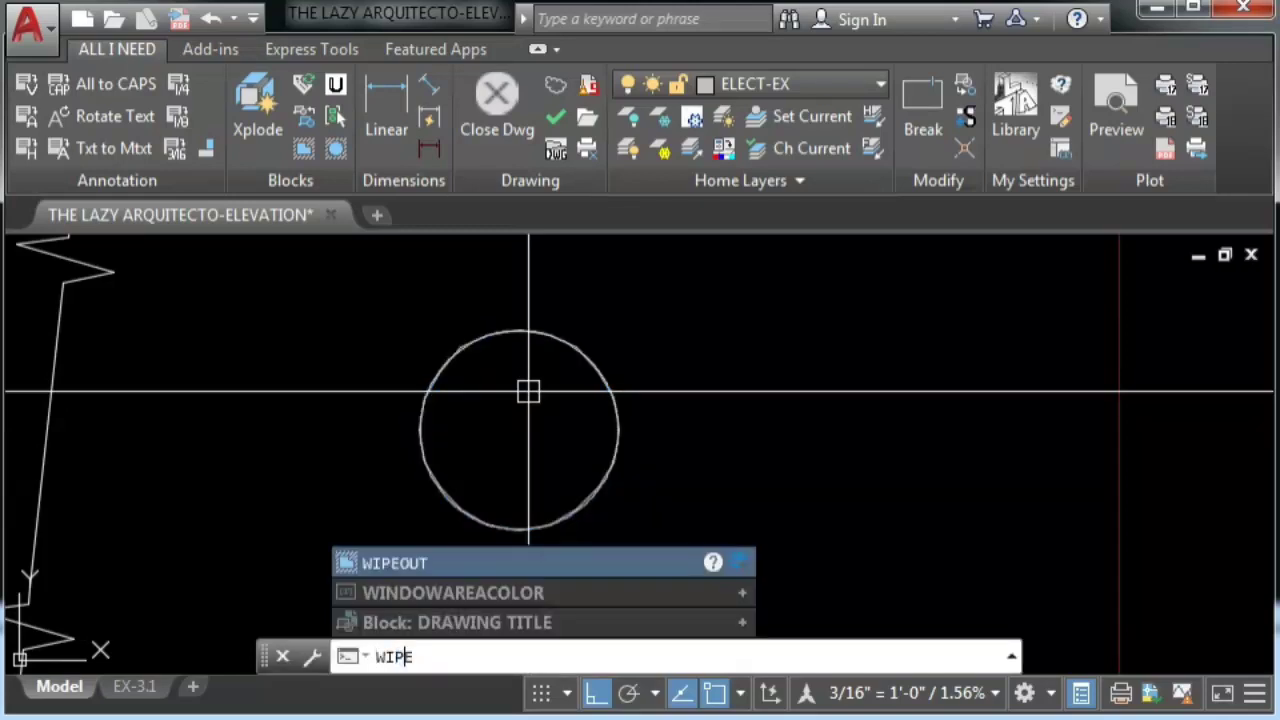
{"action": "key", "text": "Return"}
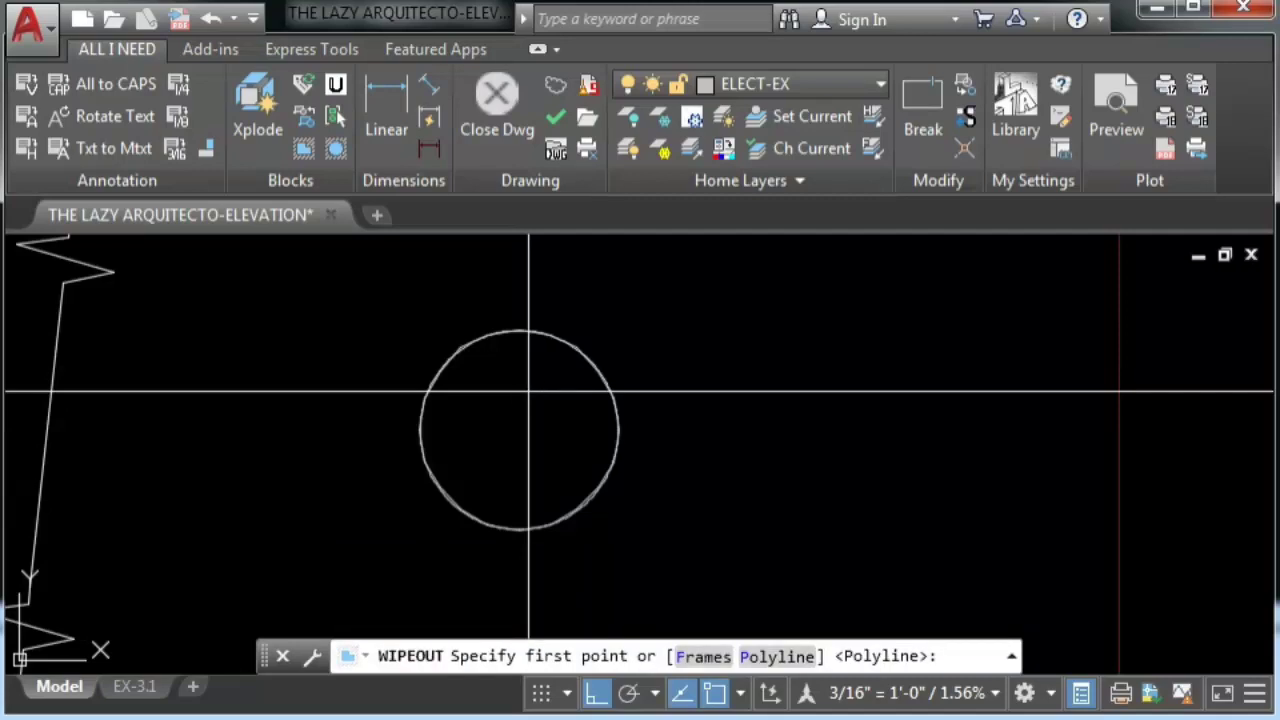
{"action": "type", "text": "p"}
{"action": "key", "text": "Return"}
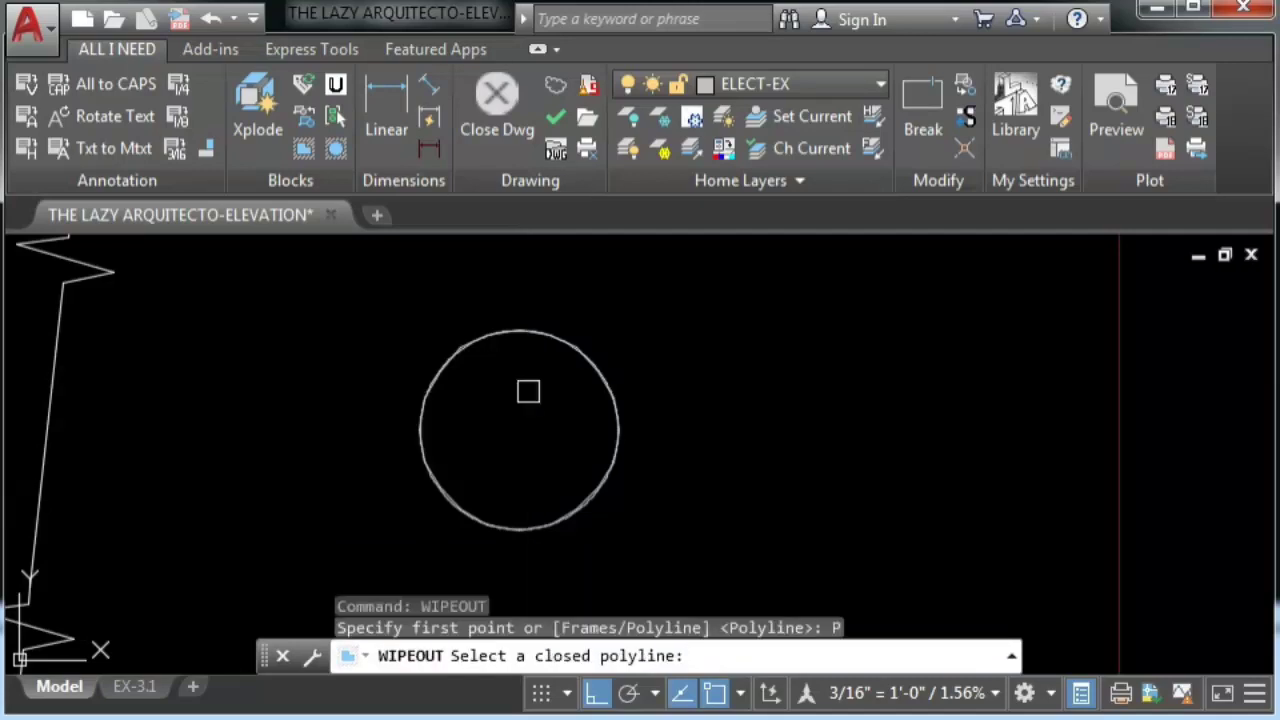
{"action": "key", "text": "Return"}
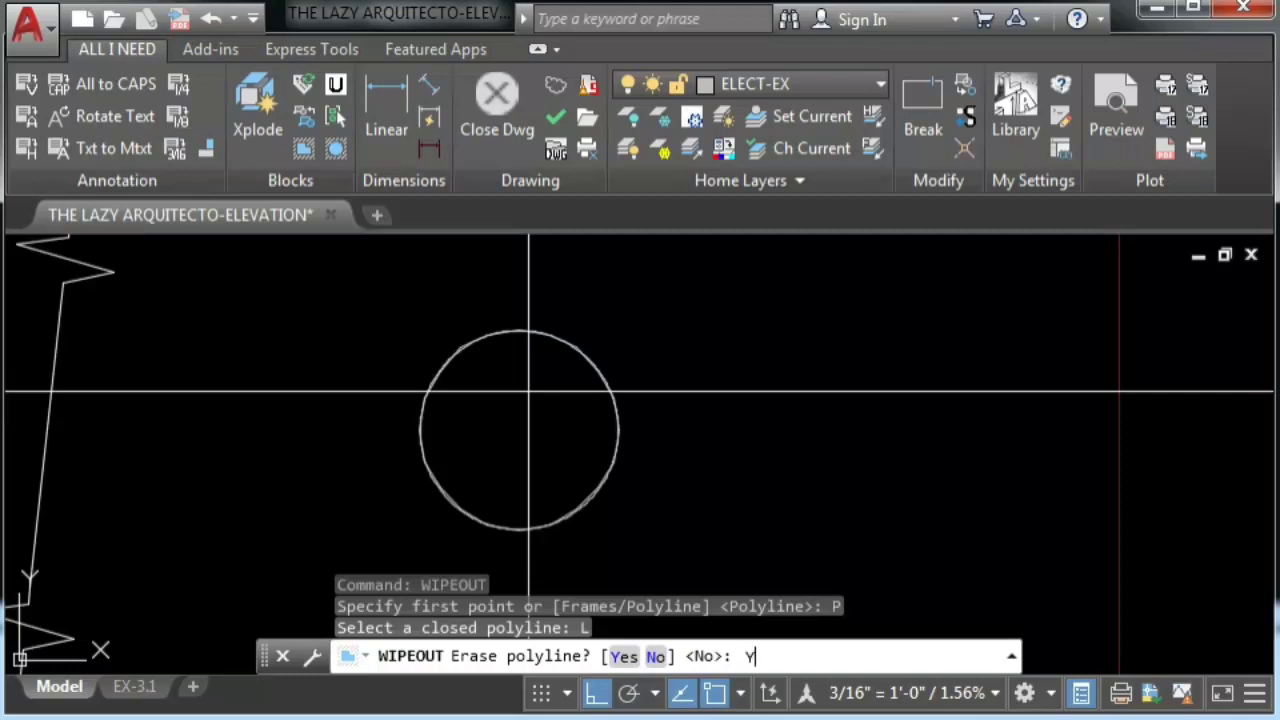
{"action": "key", "text": "Return"}
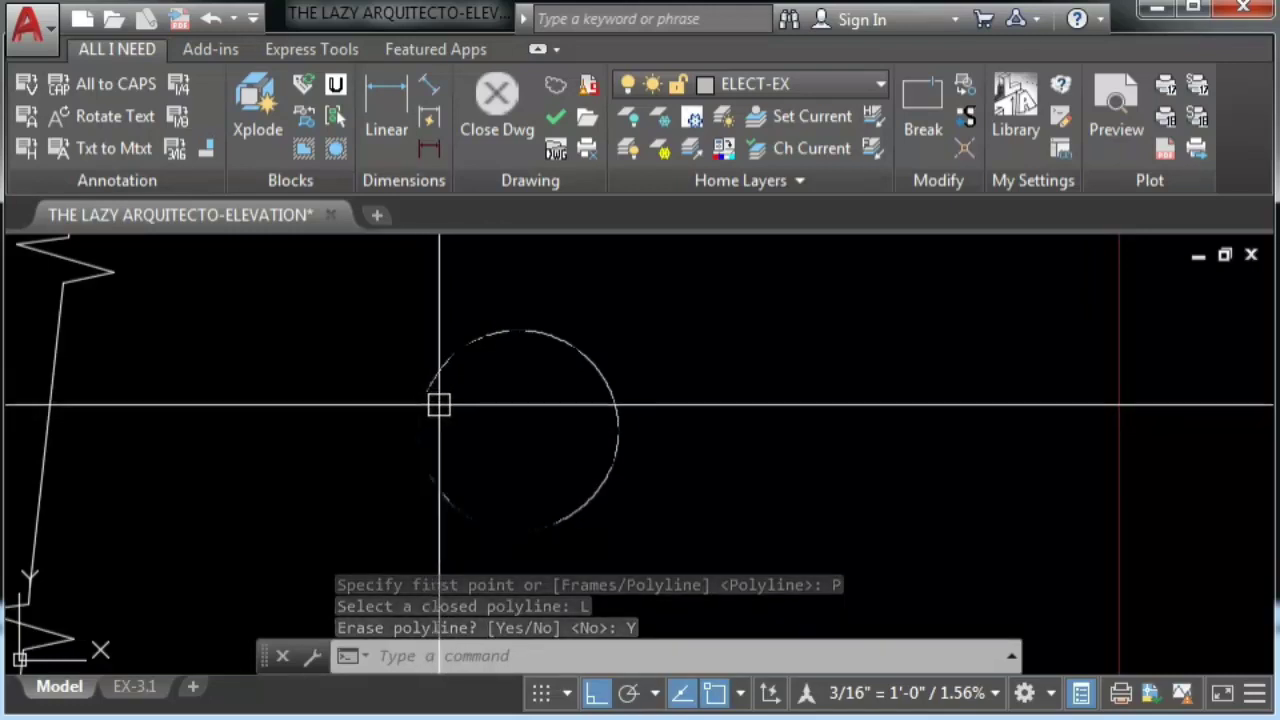
{"action": "scroll", "coordinate": [438, 404], "scroll_direction": "down", "scroll_amount": 1}
{"action": "scroll", "coordinate": [438, 396], "scroll_direction": "up", "scroll_amount": 6}
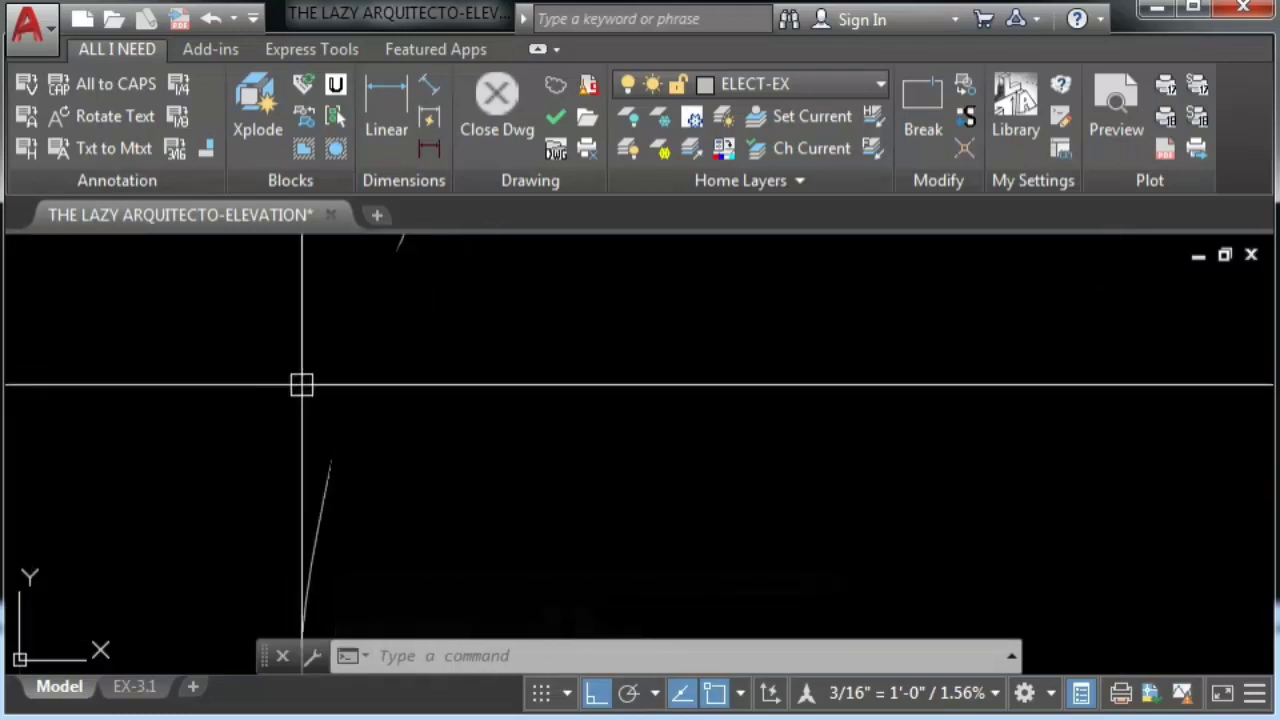
{"action": "scroll", "coordinate": [343, 409], "scroll_direction": "down", "scroll_amount": 4}
Use DRAWORDER to send the last object, the circular wipeout, to the back
{"action": "scroll", "coordinate": [443, 420], "scroll_direction": "down", "scroll_amount": 3}
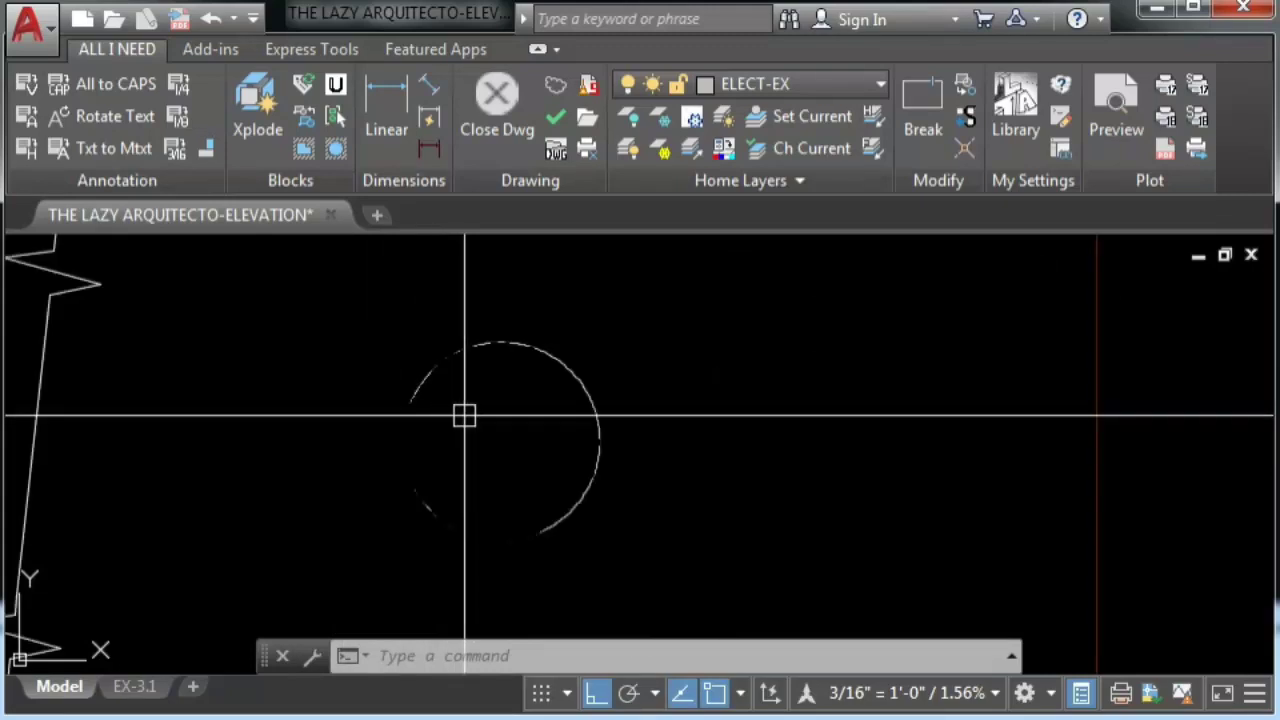
{"action": "type", "text": "D"}
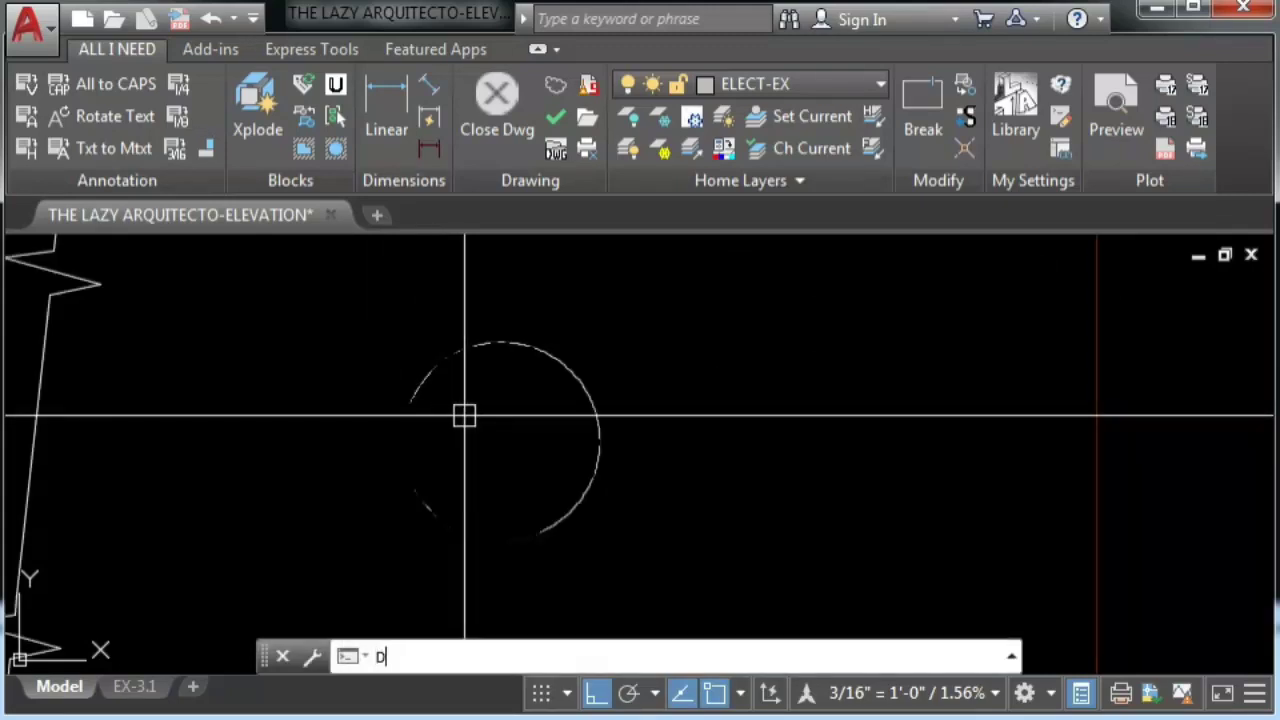
{"action": "type", "text": "RAWO"}
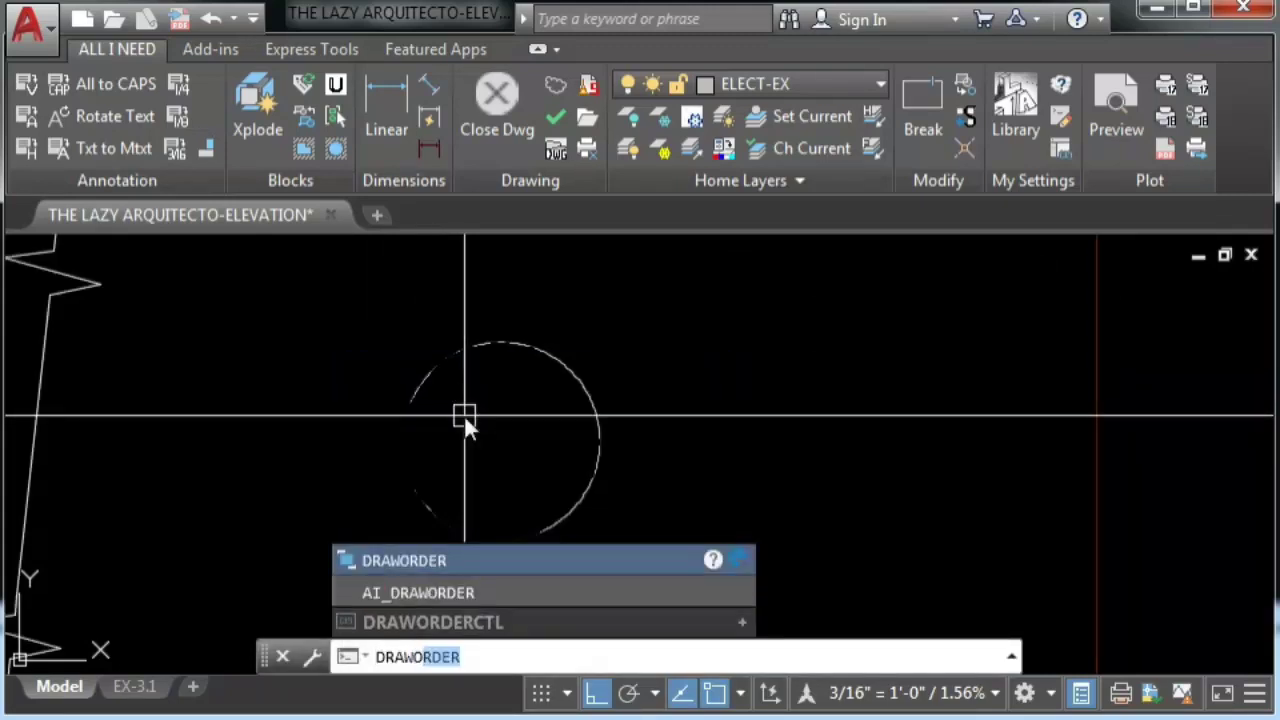
{"action": "key", "text": "Return"}
{"action": "type", "text": "L"}
{"action": "key", "text": "Return"}
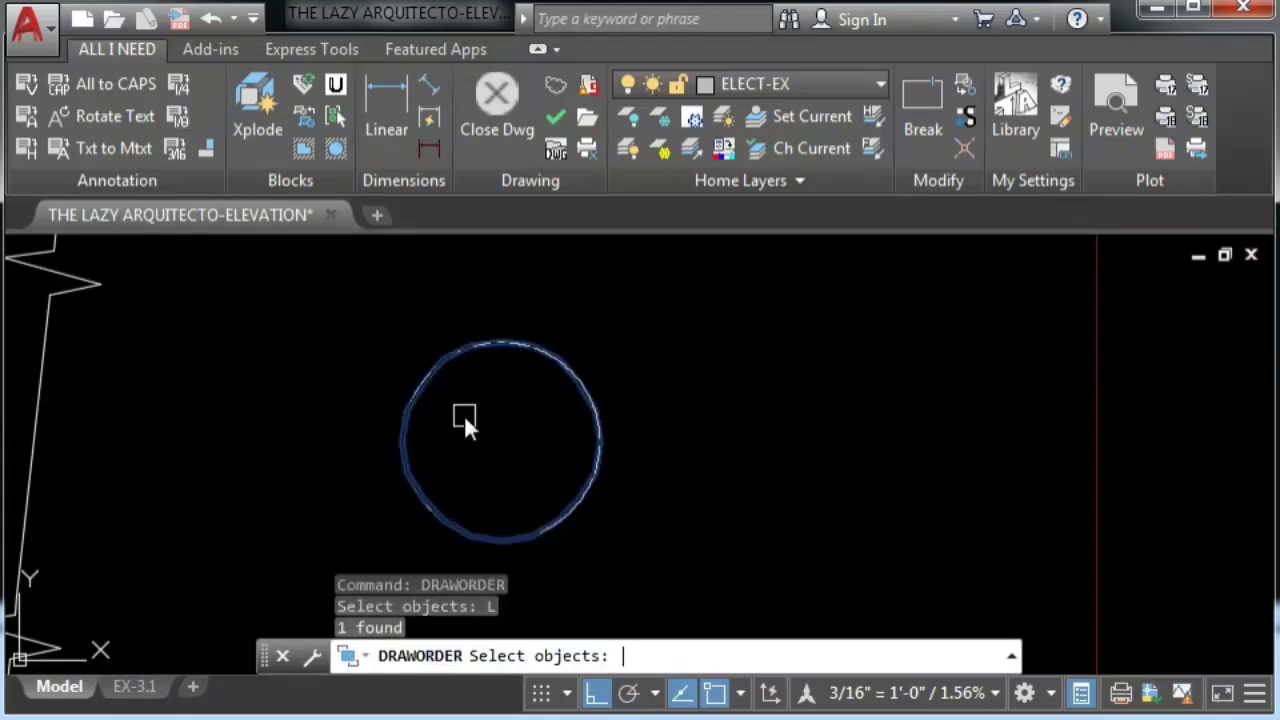
{"action": "key", "text": "Return"}
{"action": "type", "text": "B"}
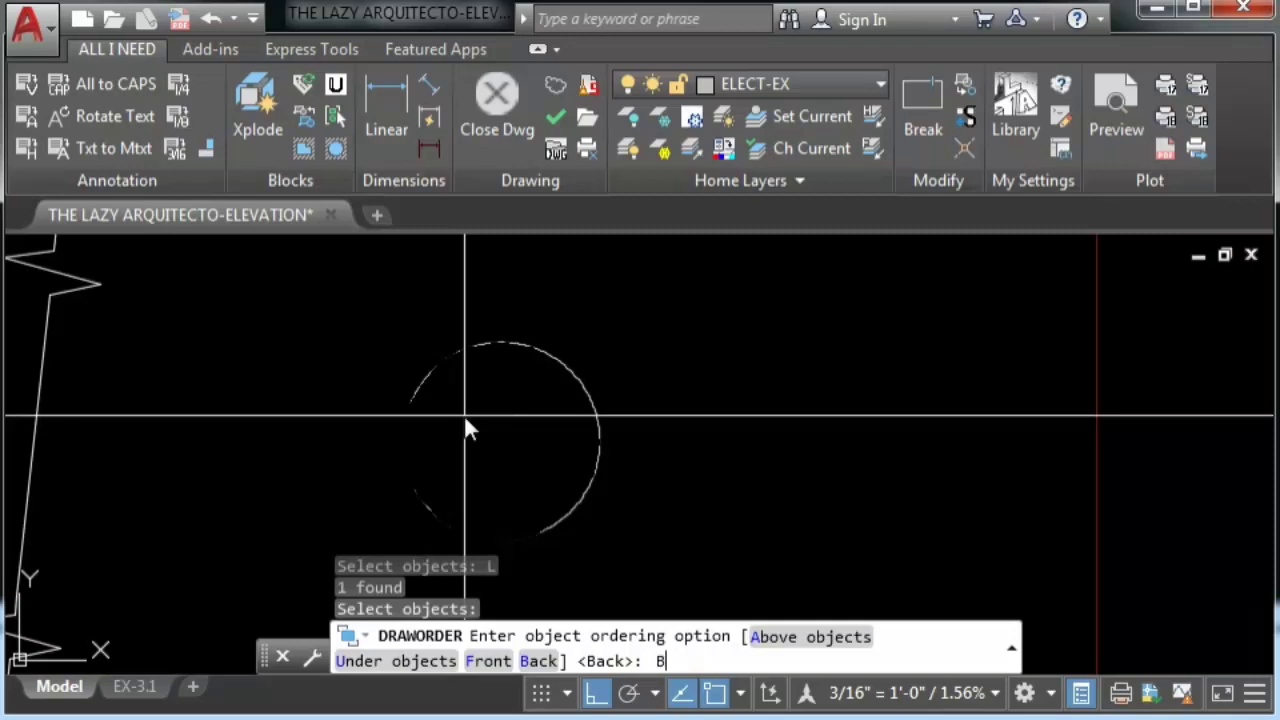
{"action": "key", "text": "Return"}
{"action": "scroll", "coordinate": [457, 389], "scroll_direction": "up", "scroll_amount": 9}
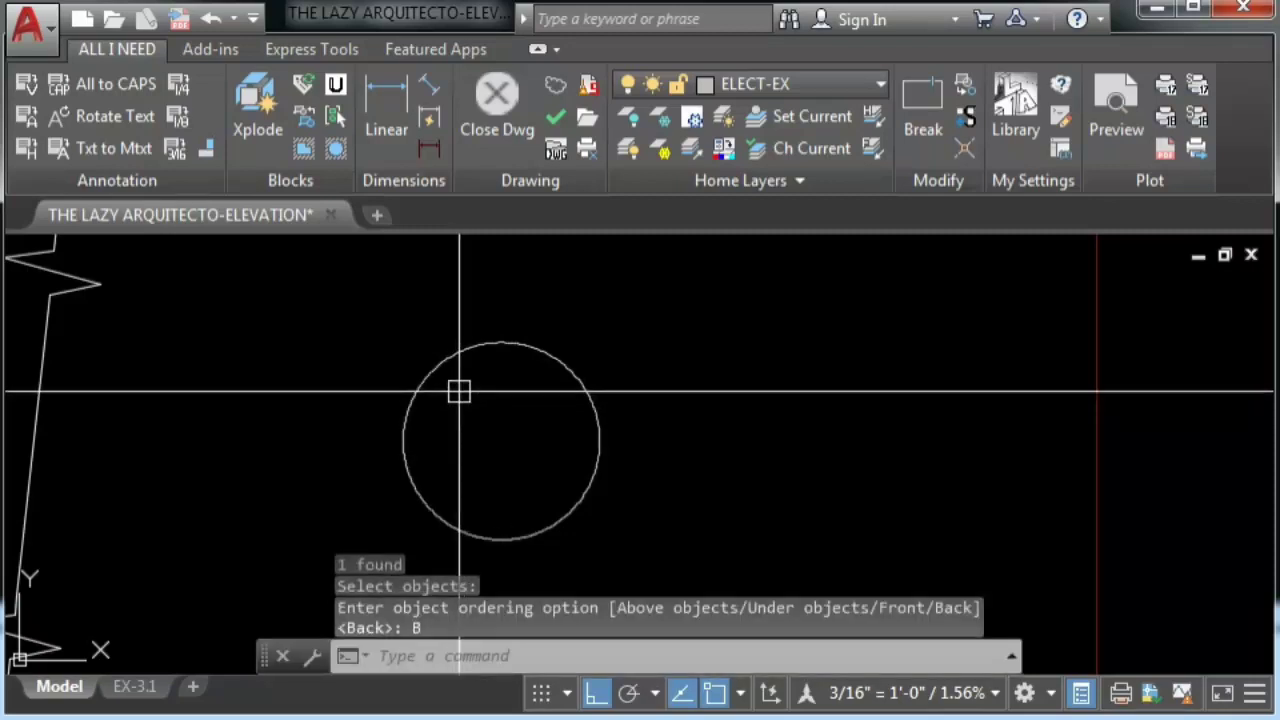
{"action": "left_click", "coordinate": [528, 350]}
{"action": "left_click", "coordinate": [504, 314]}
{"action": "scroll", "coordinate": [491, 320], "scroll_direction": "down", "scroll_amount": 8}
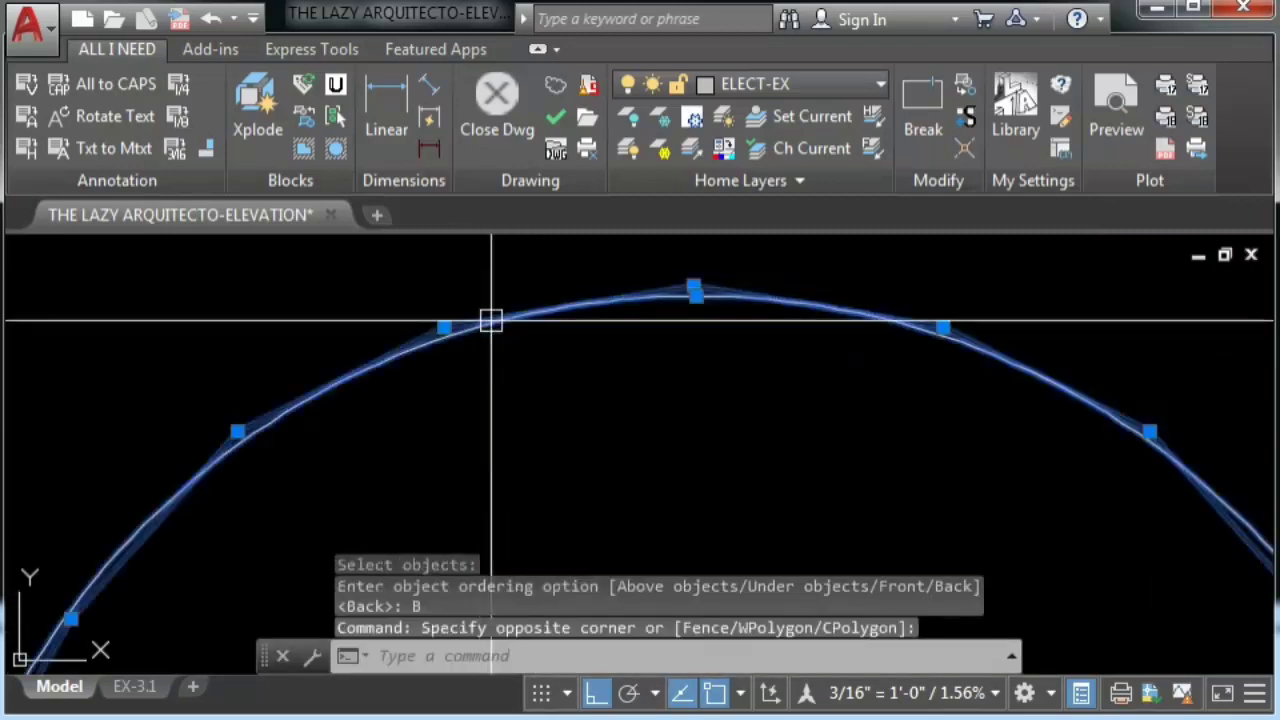
{"action": "middle_click_drag", "start_coordinate": [646, 431], "coordinate": [700, 443]}
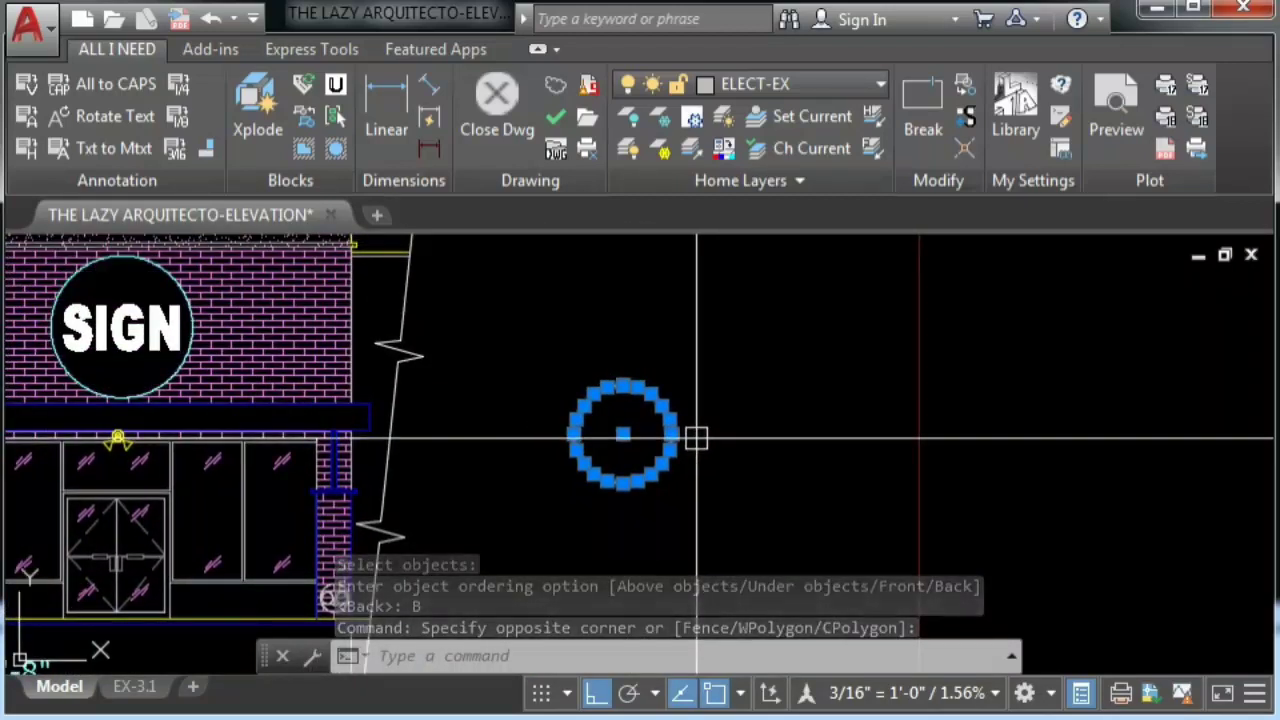
{"action": "key", "text": "Escape"}
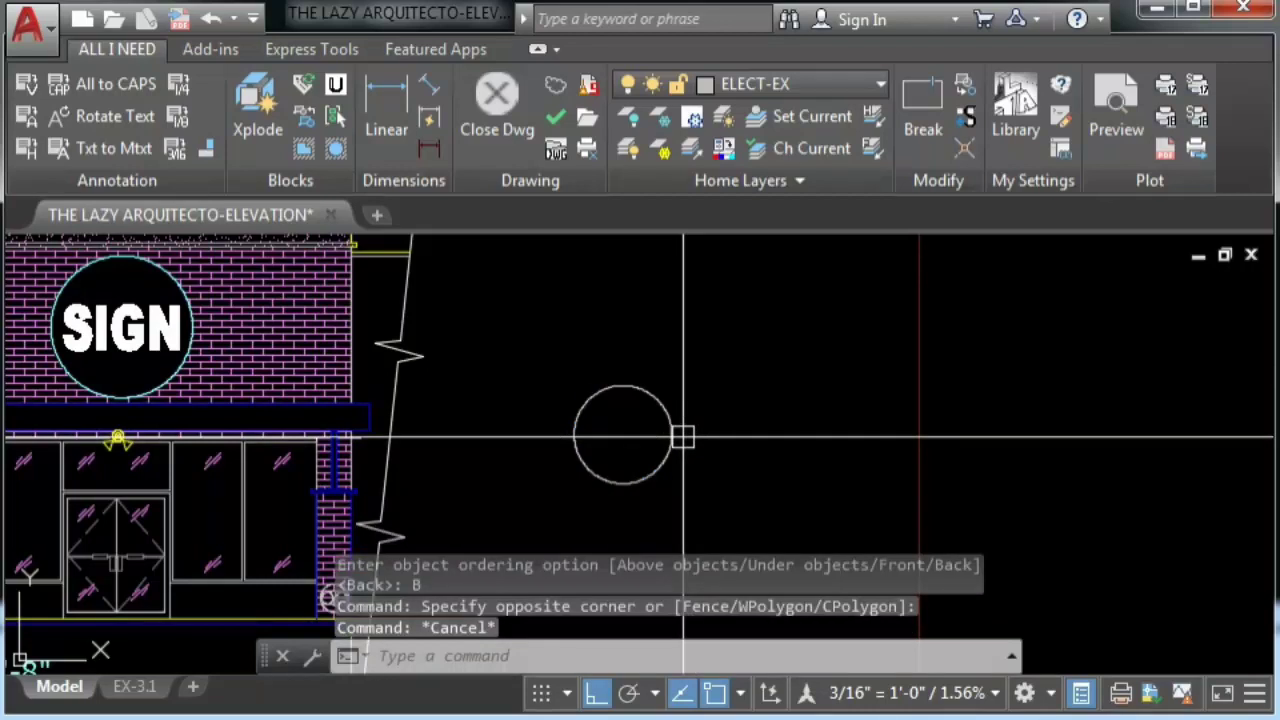
{"action": "scroll", "coordinate": [600, 390], "scroll_direction": "up", "scroll_amount": 10}
{"action": "left_click", "coordinate": [557, 337]}
{"action": "left_click", "coordinate": [523, 286]}
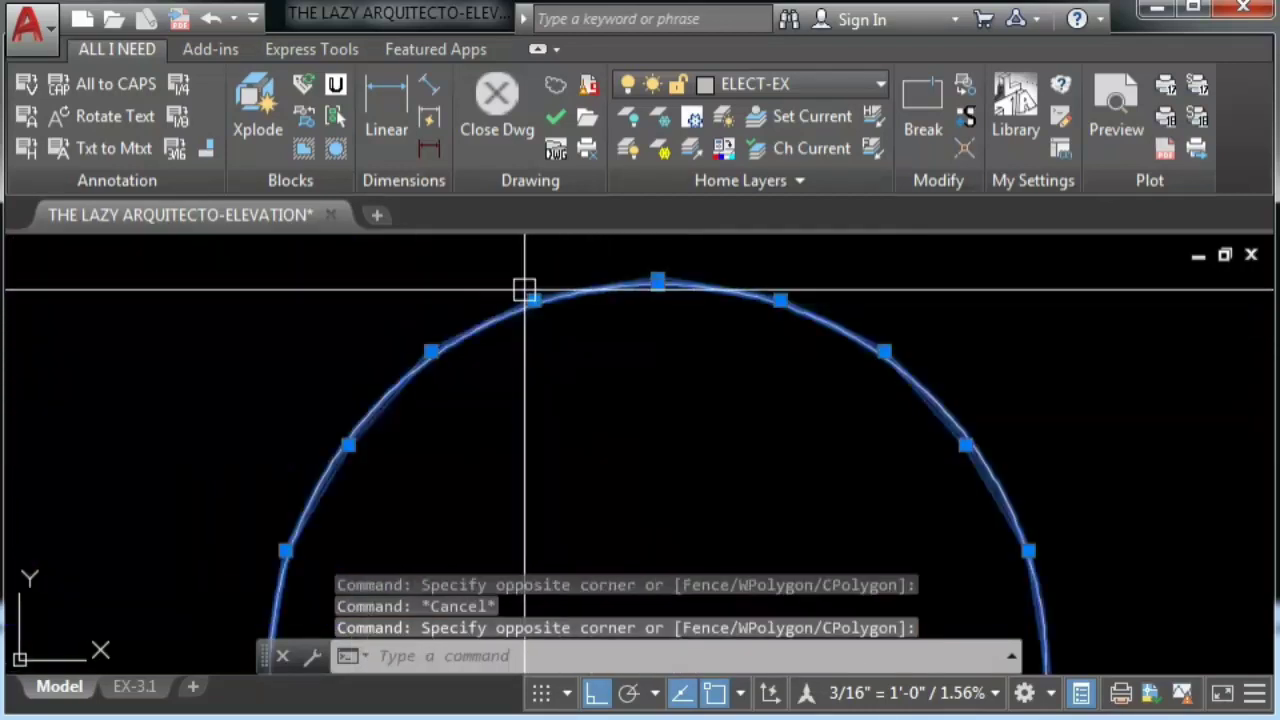
{"action": "scroll", "coordinate": [617, 366], "scroll_direction": "up", "scroll_amount": 8}
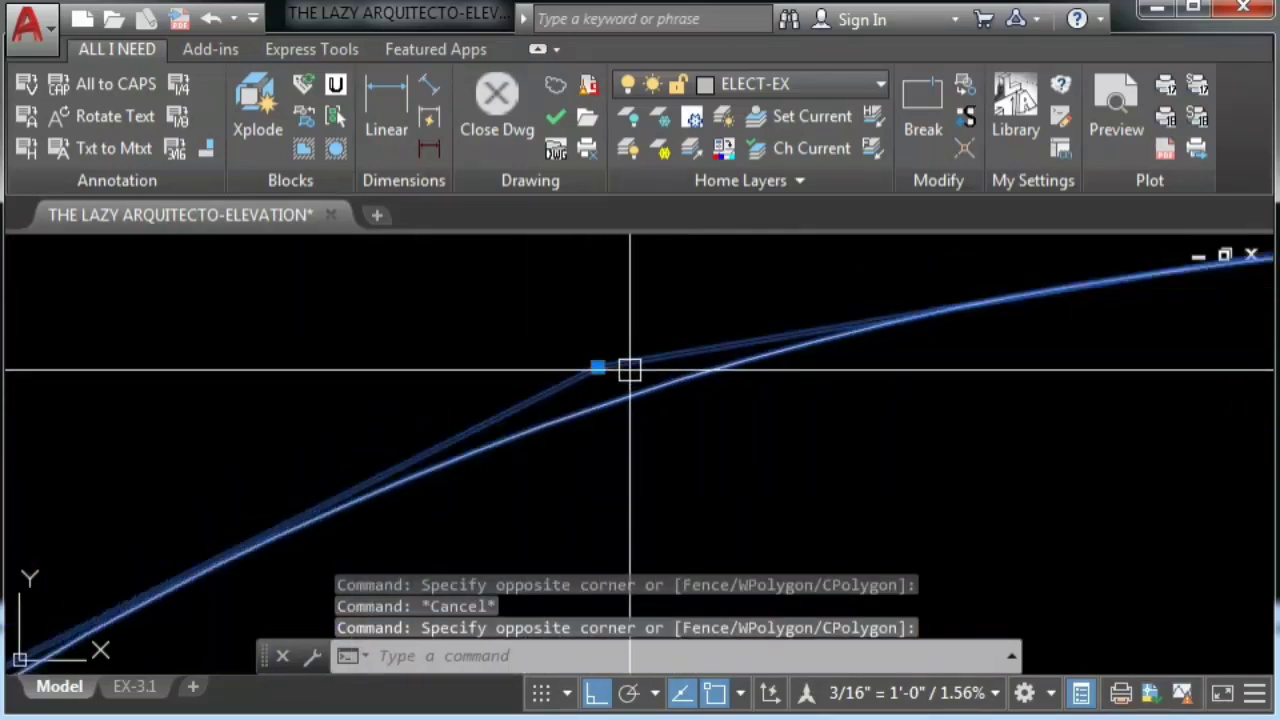
{"action": "scroll", "coordinate": [627, 372], "scroll_direction": "down", "scroll_amount": 5}
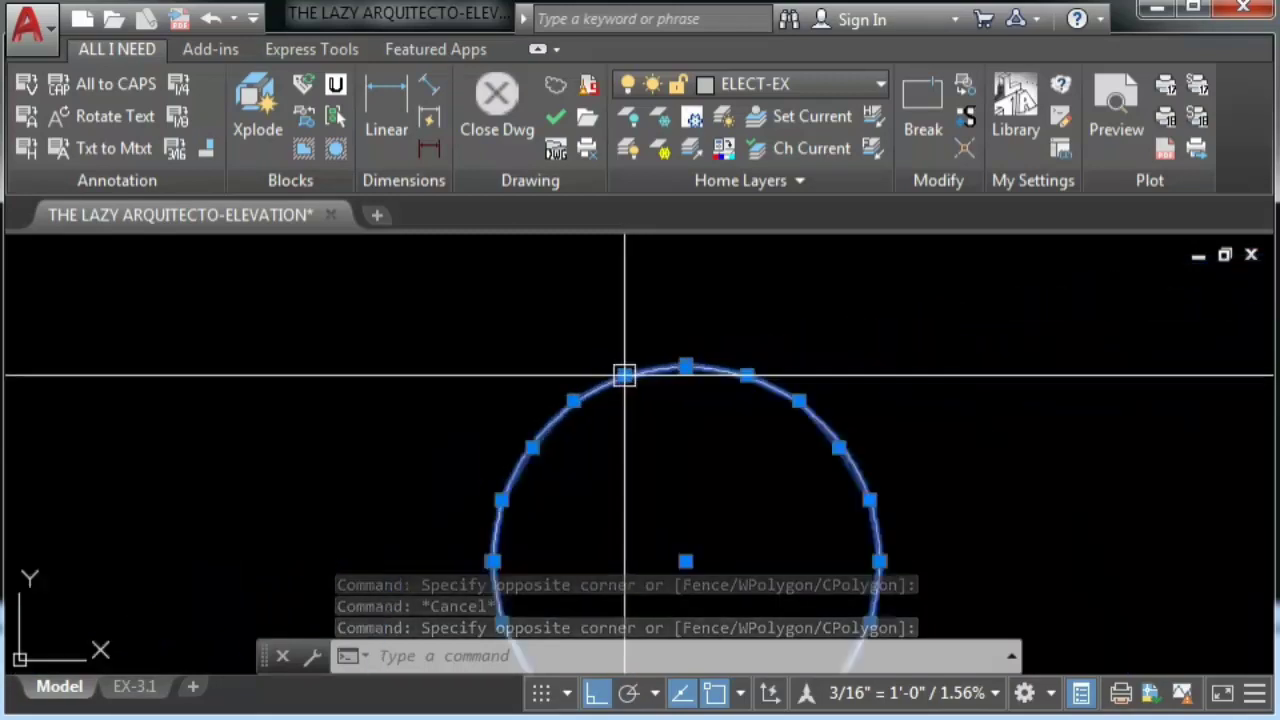
{"action": "scroll", "coordinate": [624, 380], "scroll_direction": "down", "scroll_amount": 6}
{"action": "key", "text": "Escape"}
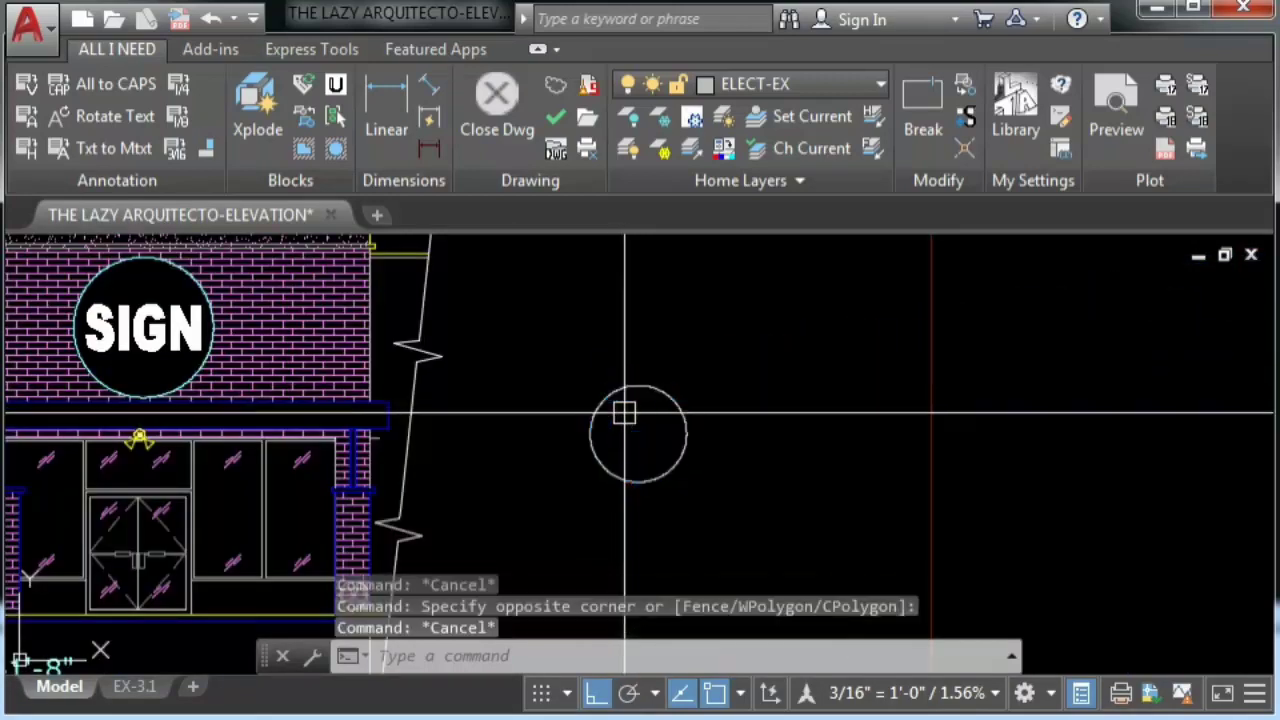
{"action": "middle_click_drag", "start_coordinate": [627, 425], "coordinate": [913, 435]}
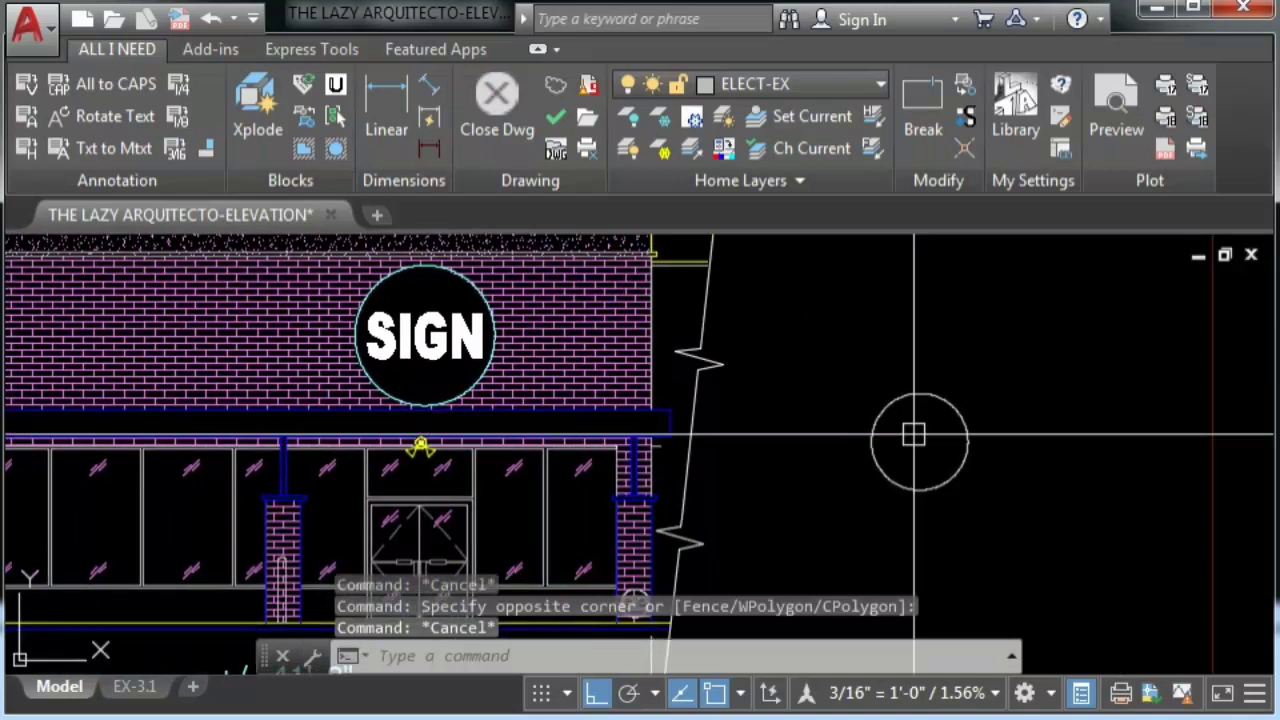
{"action": "mouse_move", "coordinate": [806, 477]}
{"action": "middle_mouse_down"}
{"action": "mouse_move", "coordinate": [1001, 478]}
{"action": "mouse_move", "coordinate": [882, 520]}
{"action": "middle_mouse_up"}
{"action": "scroll", "coordinate": [1001, 478], "scroll_direction": "down", "scroll_amount": 3}
In the CUI editor, filter the Command List by 'WIPE' and select .Wipeout Circular's Macro property
{"action": "type", "text": "CUI"}
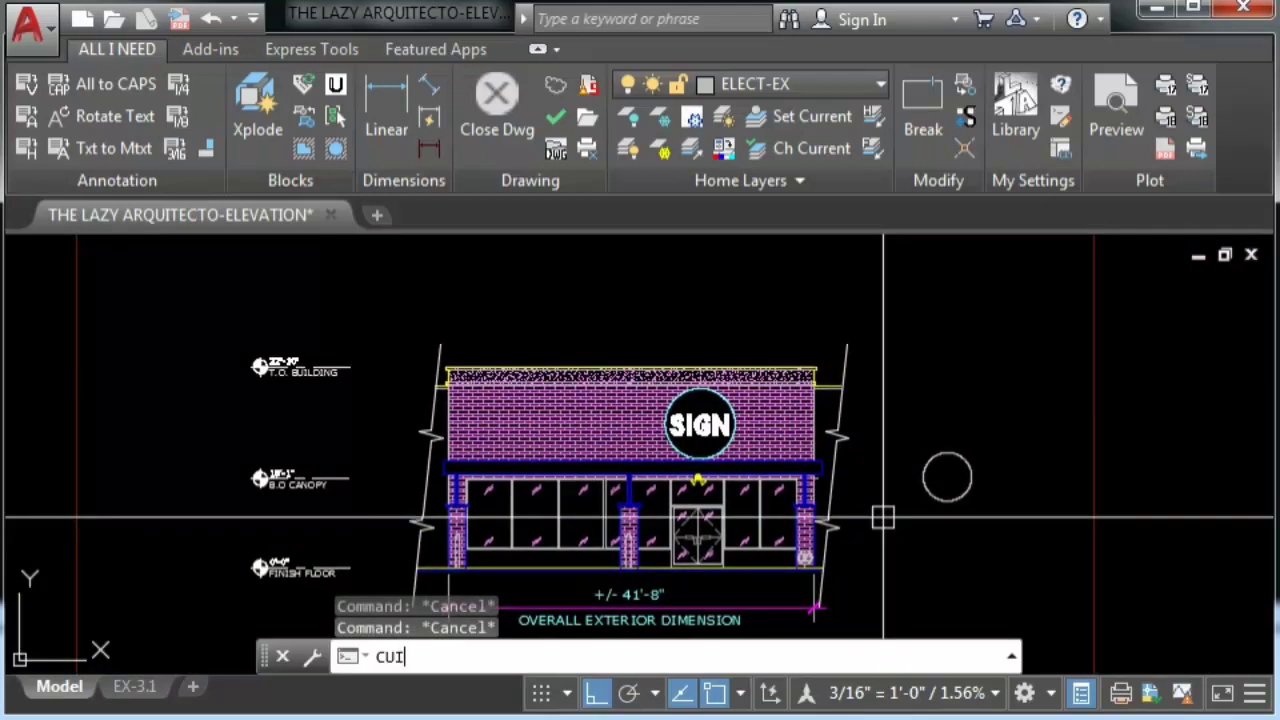
{"action": "key", "text": "Return"}
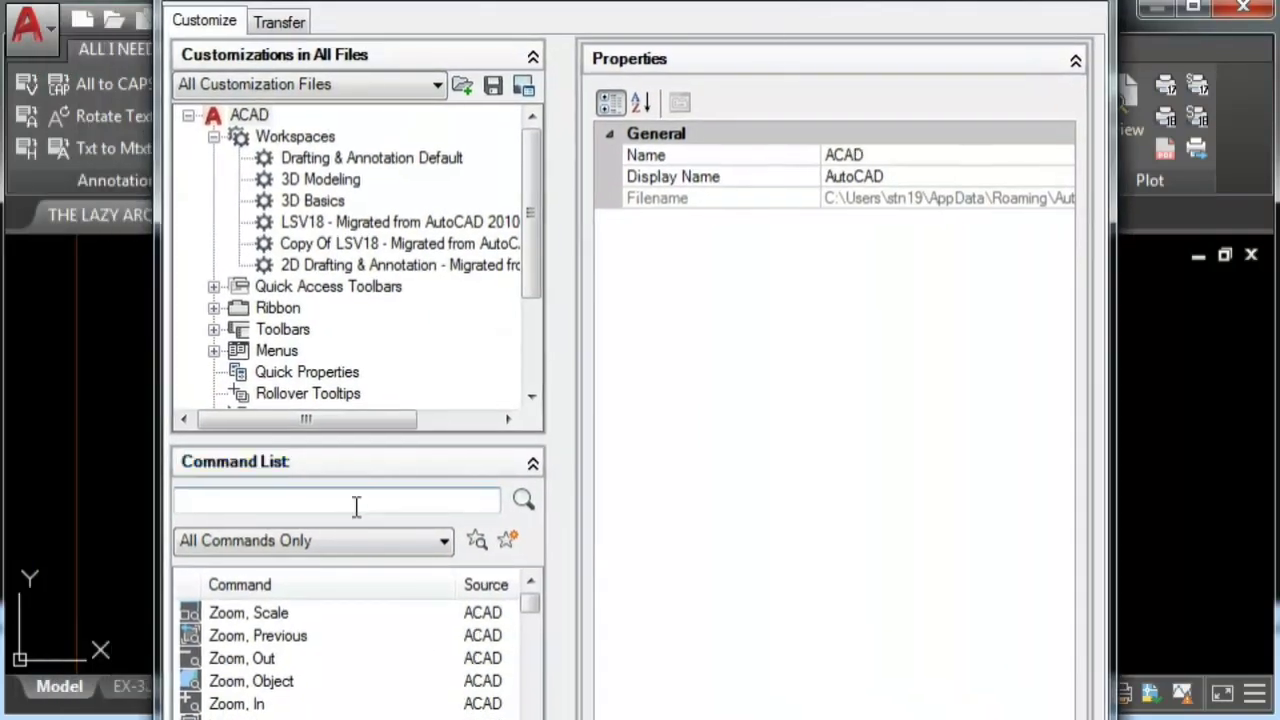
{"action": "type", "text": "WIPE"}
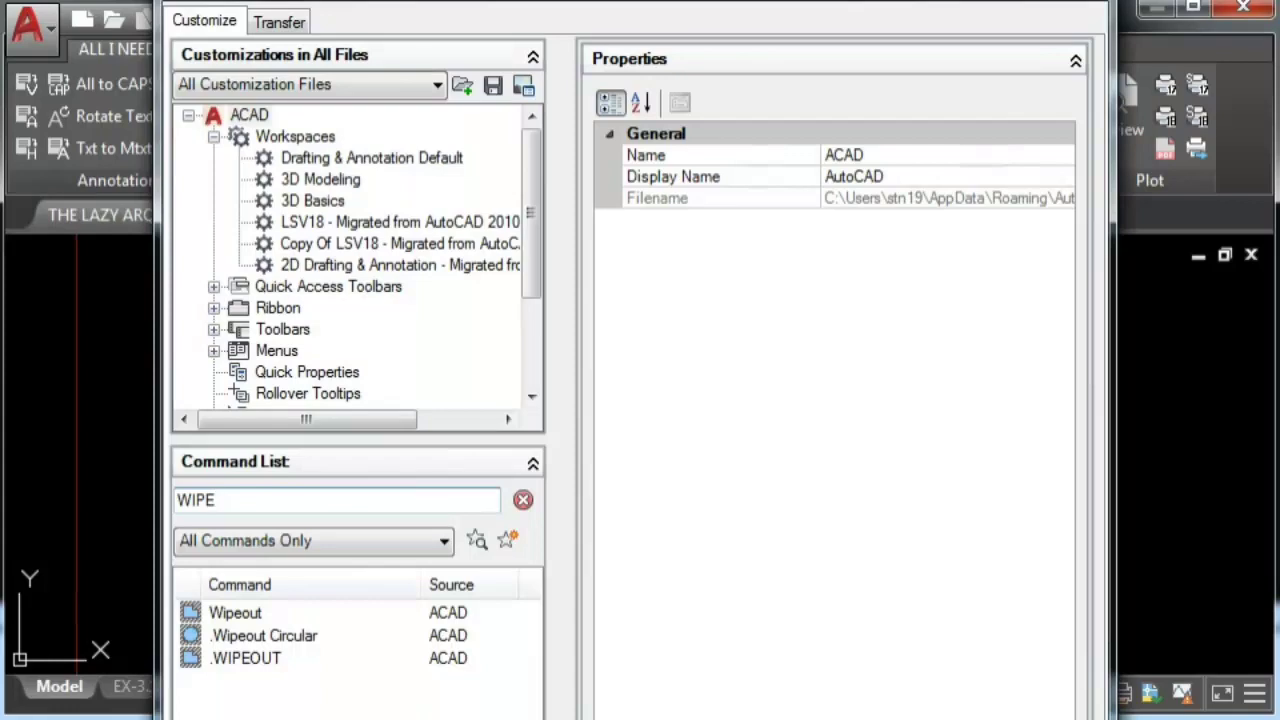
{"action": "left_click", "coordinate": [262, 638]}
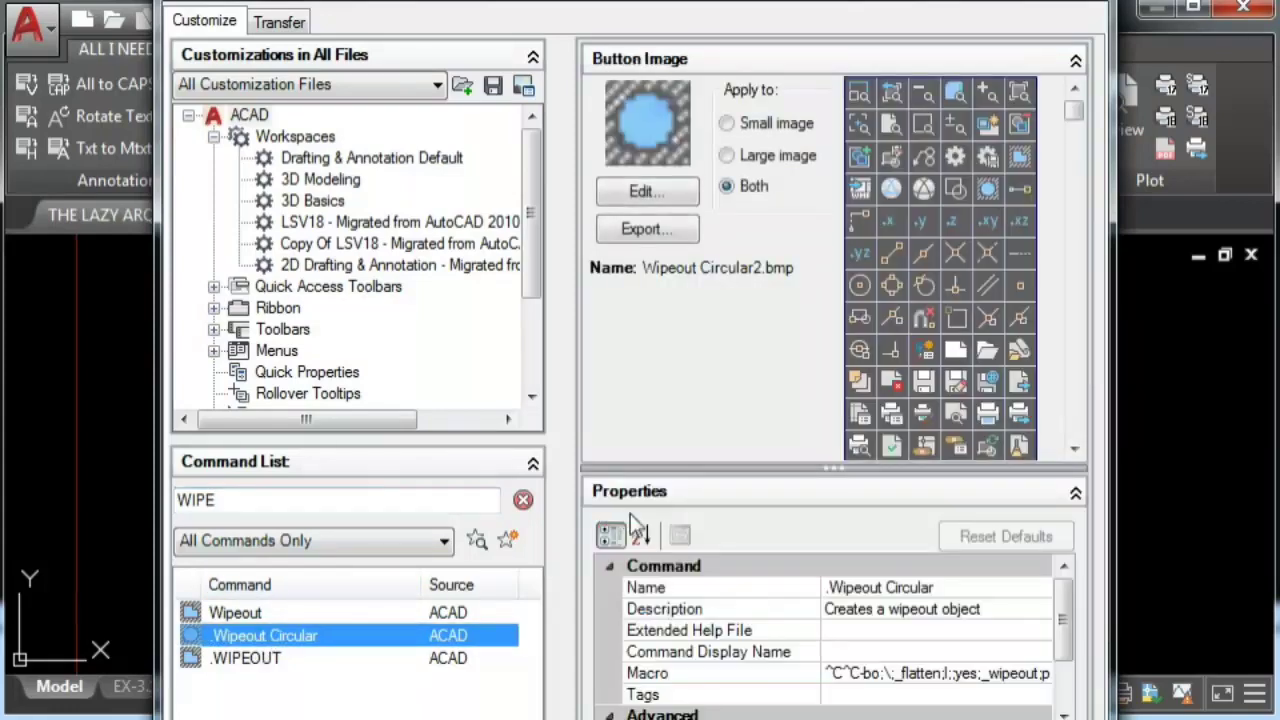
{"action": "left_click", "coordinate": [940, 676]}
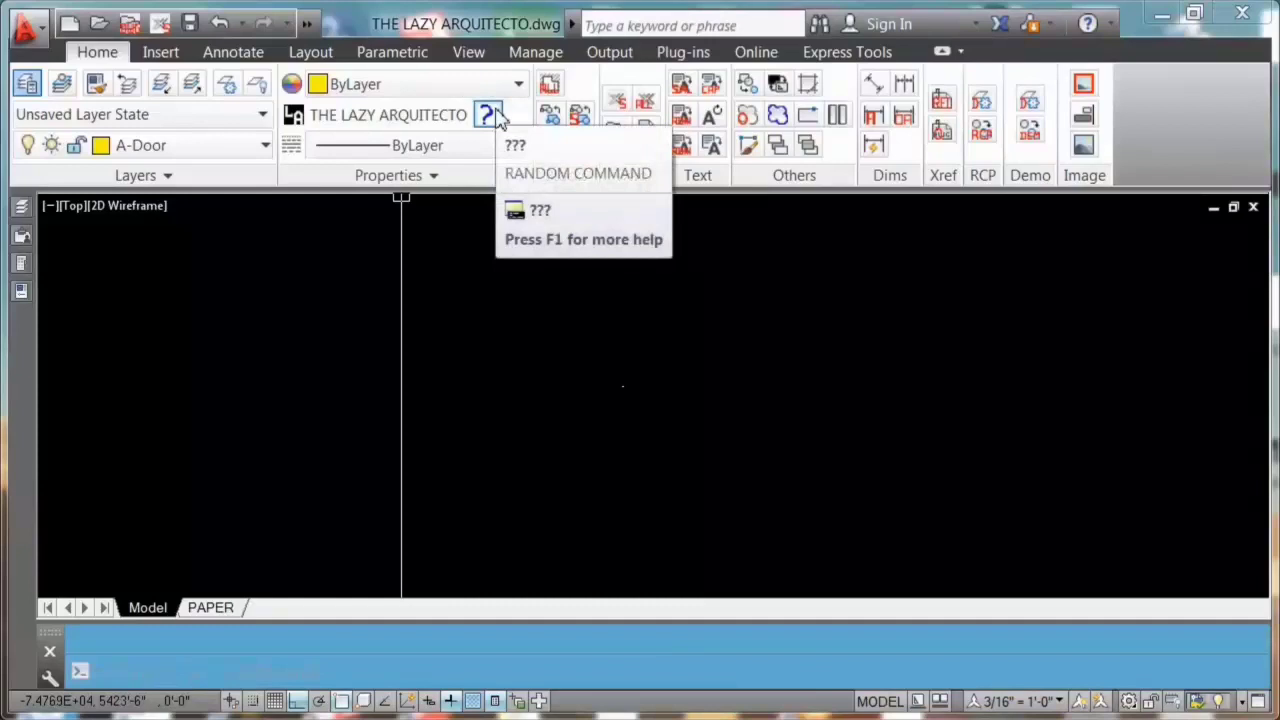
Open the .Wipeout Circular macro in the Long String Editor
{"action": "left_click", "coordinate": [497, 117]}
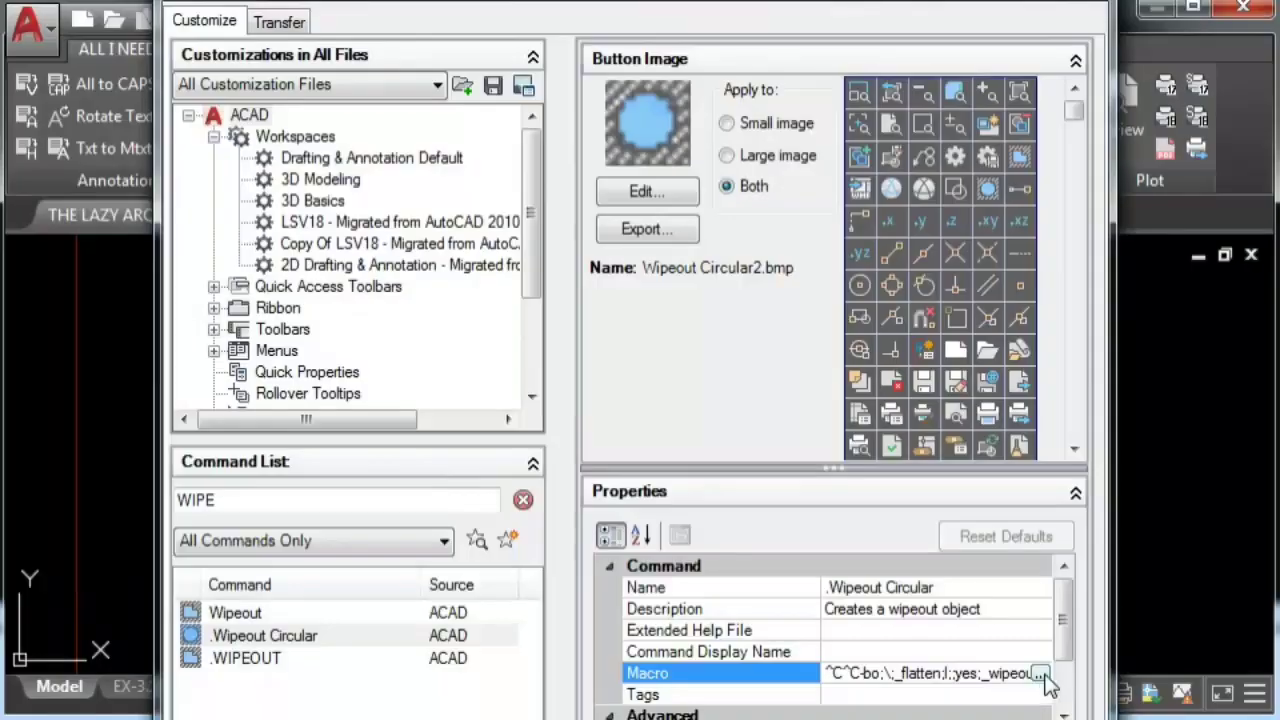
{"action": "left_click", "coordinate": [1048, 677]}
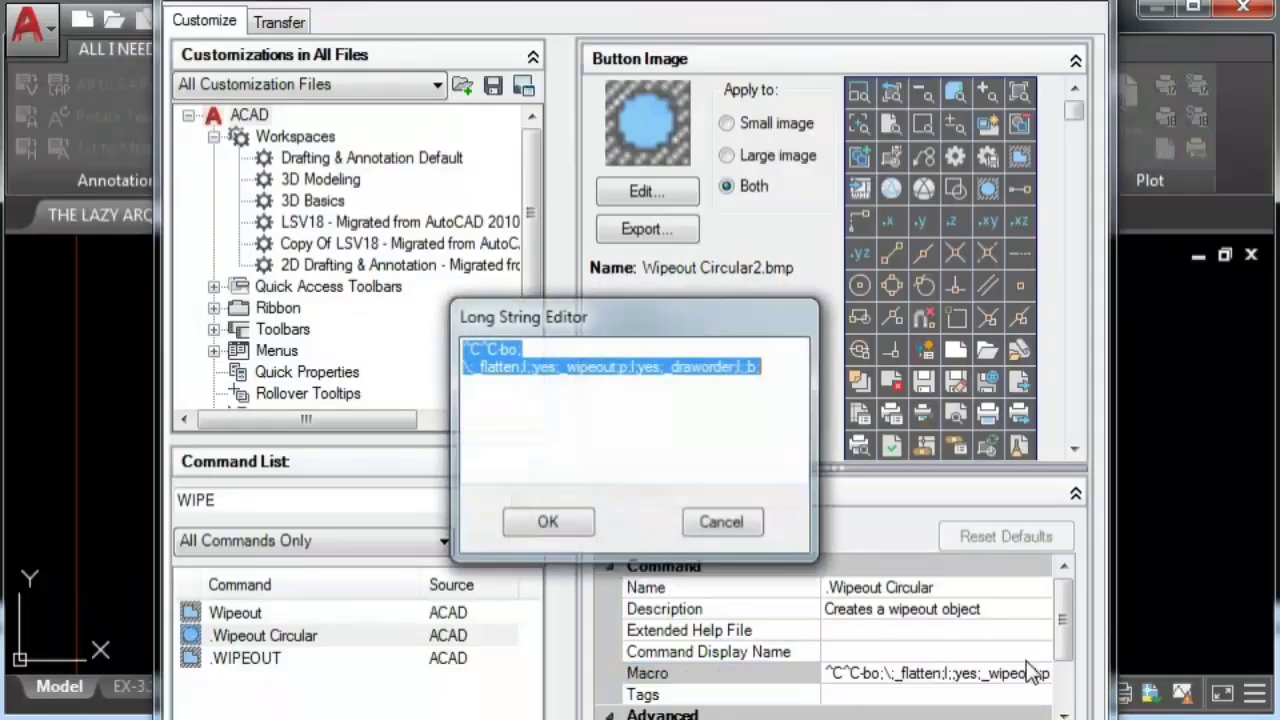
Accept the .Wipeout Circular macro text and save and close the CUI editor
{"action": "left_click", "coordinate": [558, 367]}
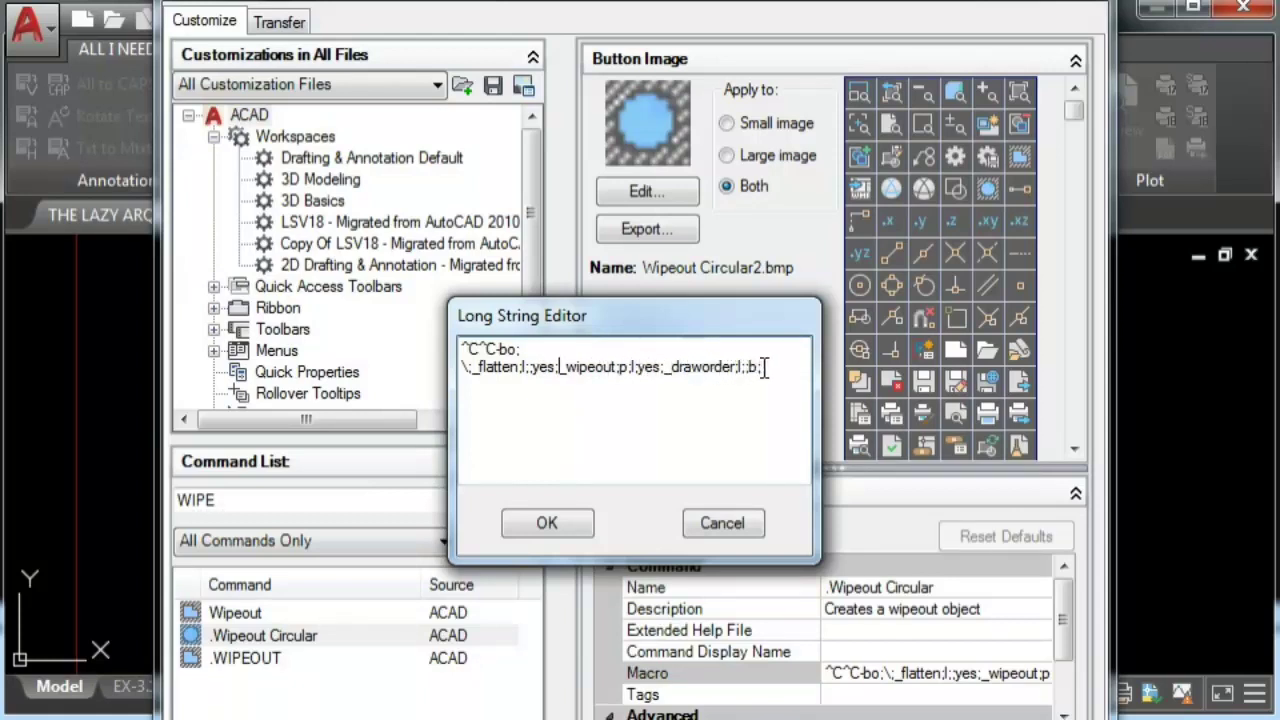
{"action": "left_click", "coordinate": [548, 523]}
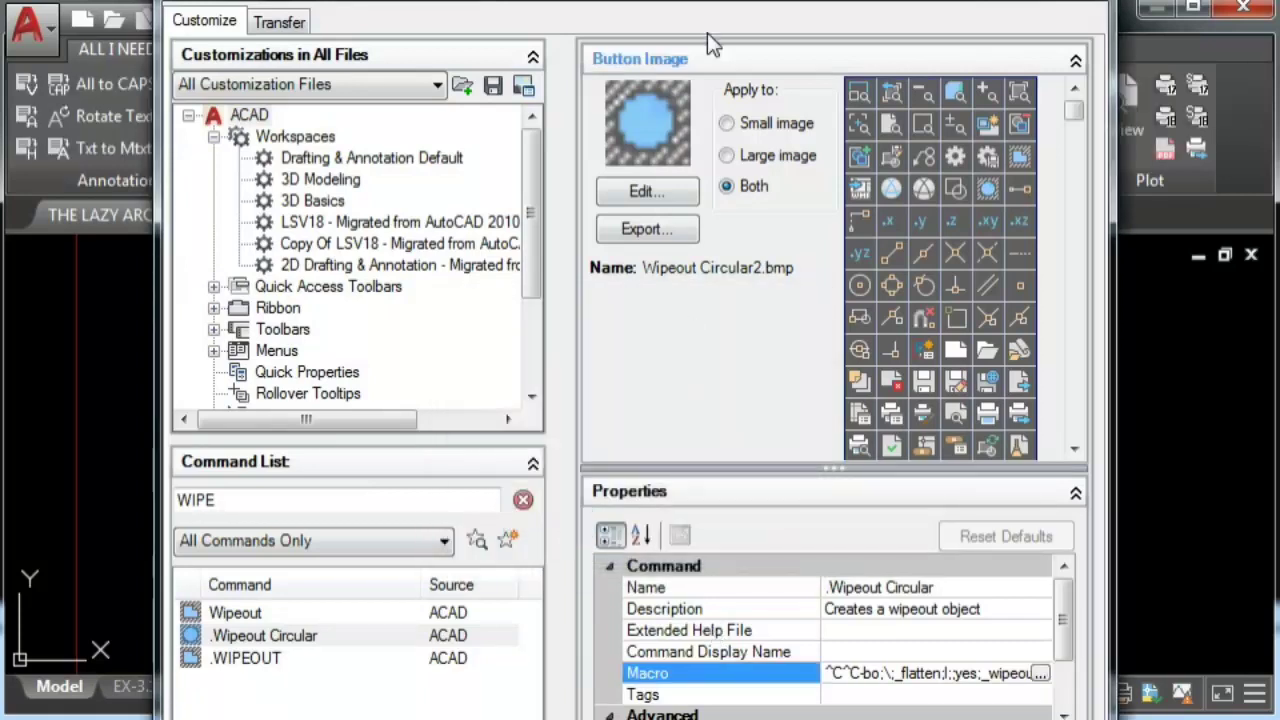
{"action": "left_click_drag", "start_coordinate": [737, 2], "coordinate": [678, 0]}
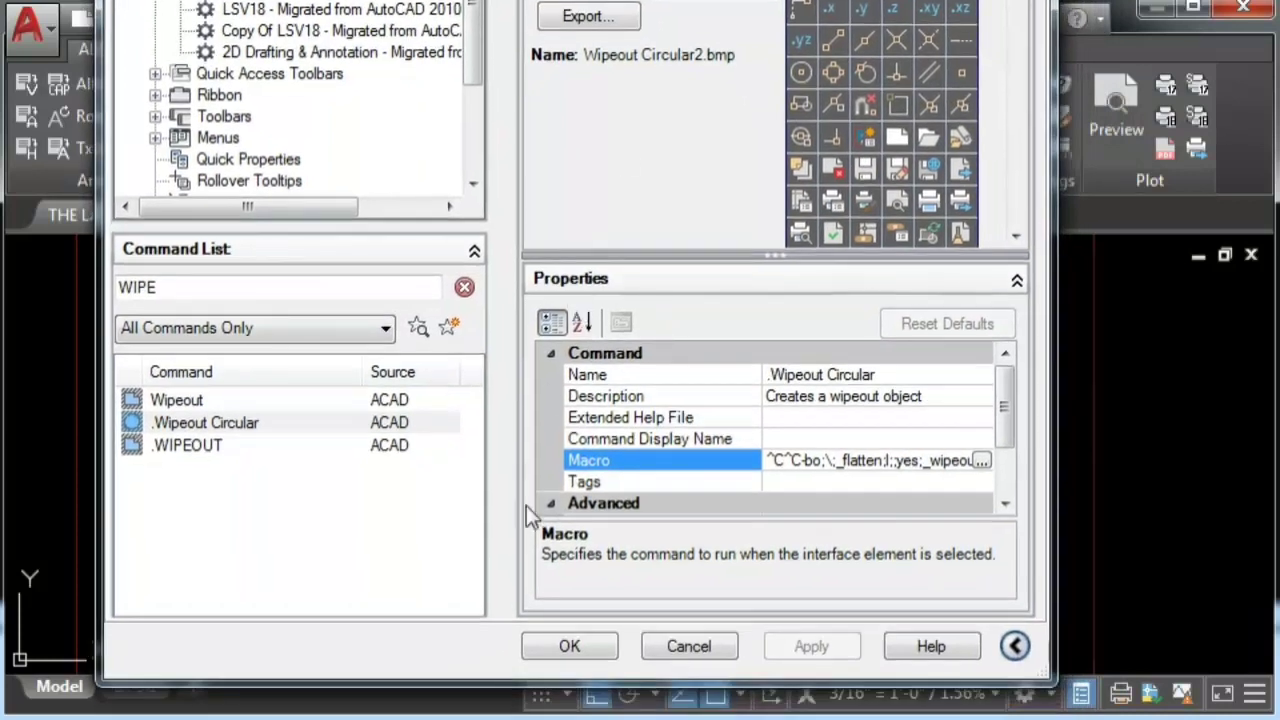
{"action": "left_click", "coordinate": [570, 646]}
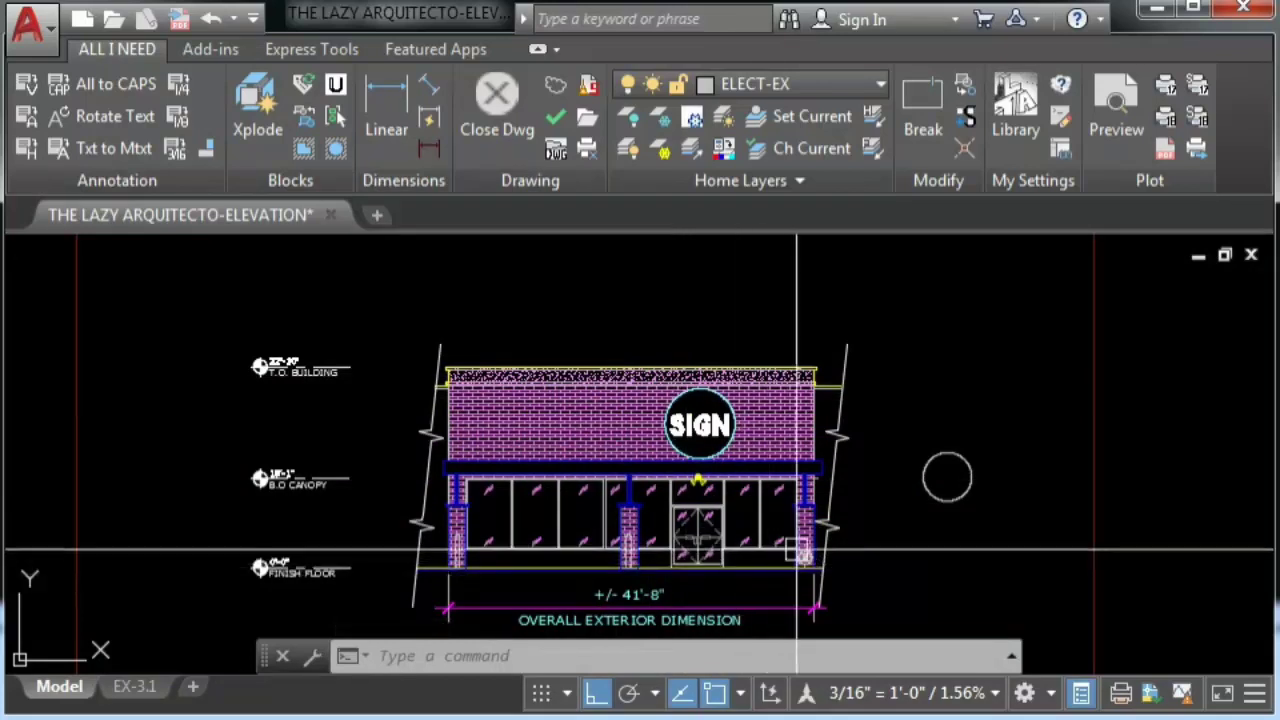
Open the sprinkler connection block in the Block Editor
{"action": "scroll", "coordinate": [832, 568], "scroll_direction": "up", "scroll_amount": 10}
{"action": "scroll", "coordinate": [668, 518], "scroll_direction": "up", "scroll_amount": 3}
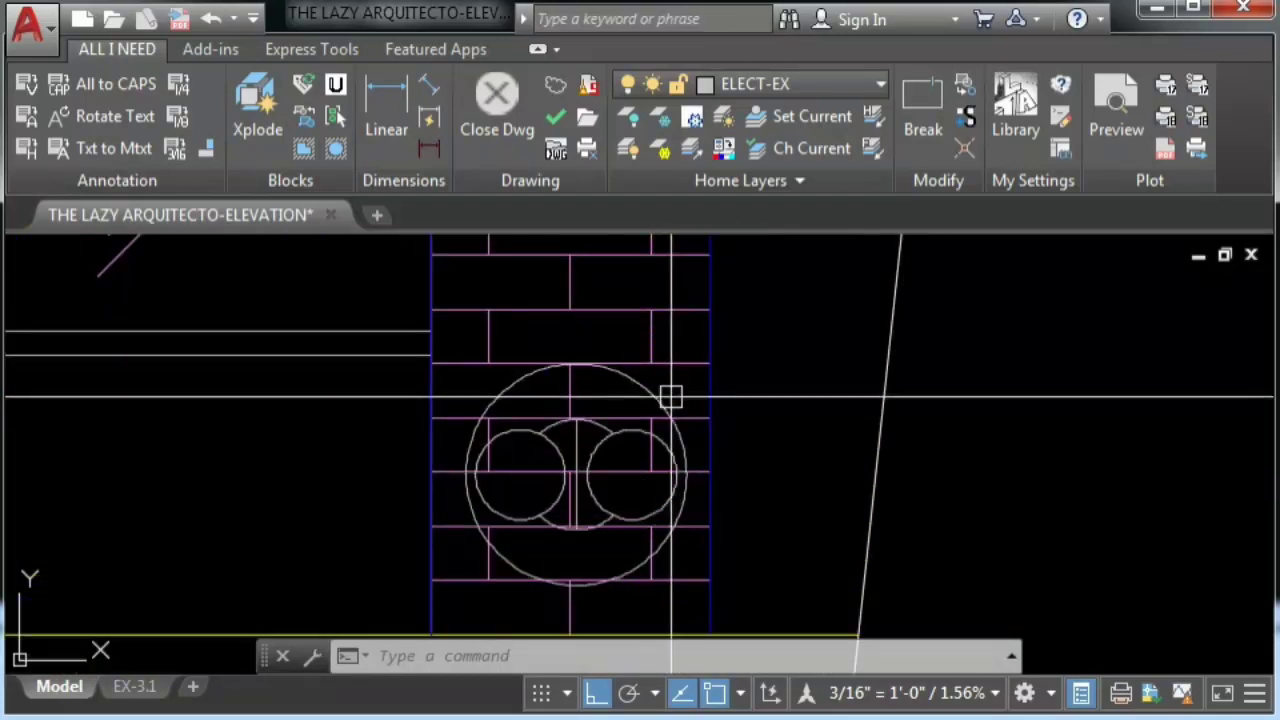
{"action": "left_click", "coordinate": [581, 452]}
{"action": "key", "text": "Escape"}
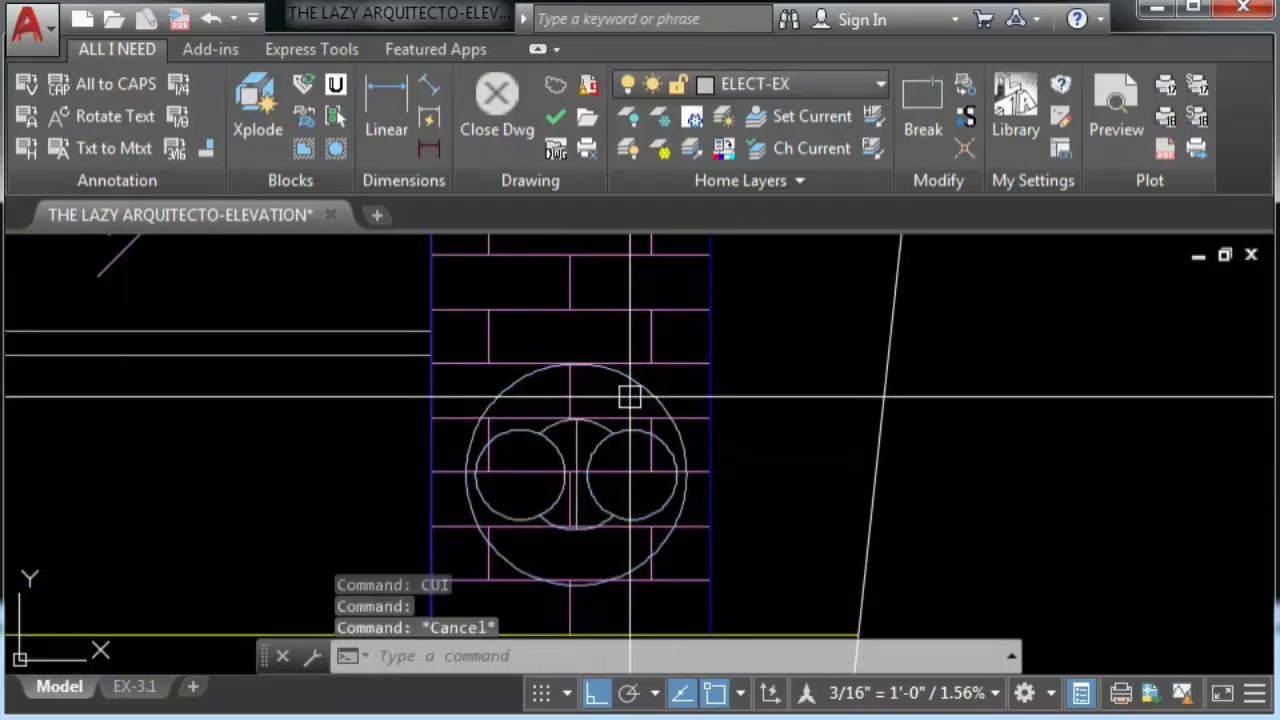
{"action": "right_click", "coordinate": [634, 394]}
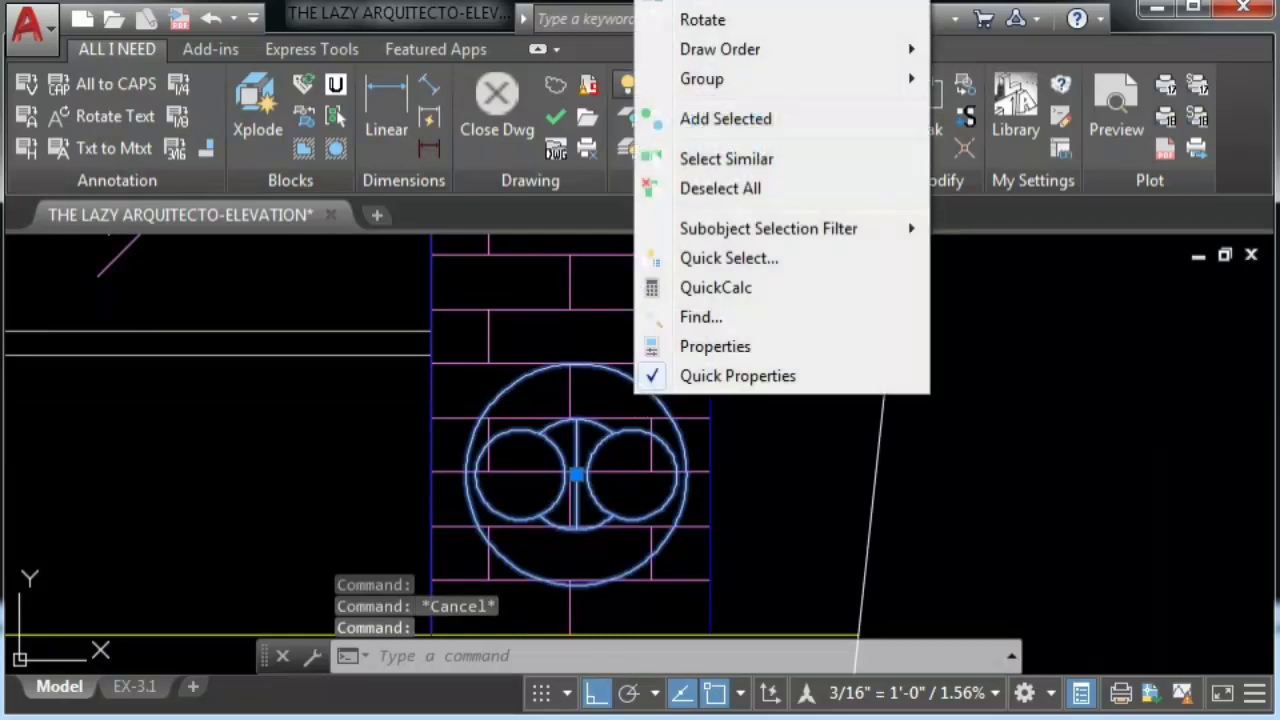
{"action": "left_click", "coordinate": [715, 287]}
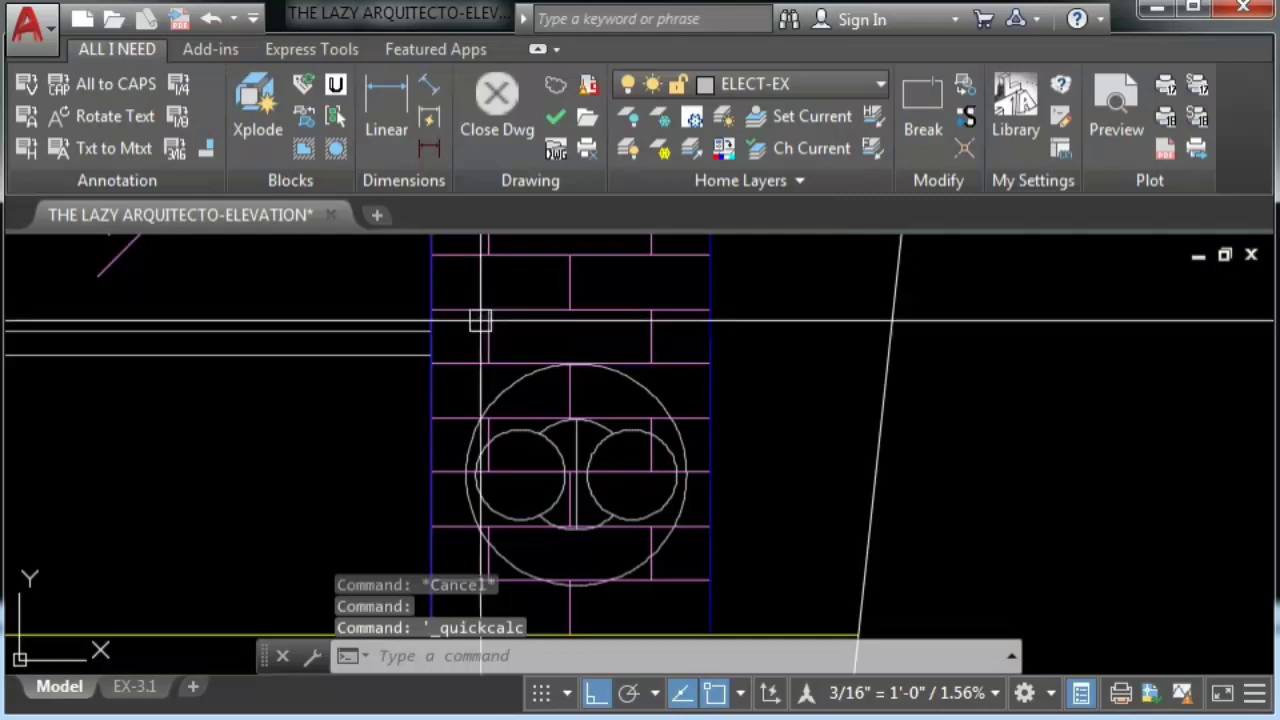
{"action": "left_click", "coordinate": [526, 383]}
{"action": "right_click", "coordinate": [530, 398]}
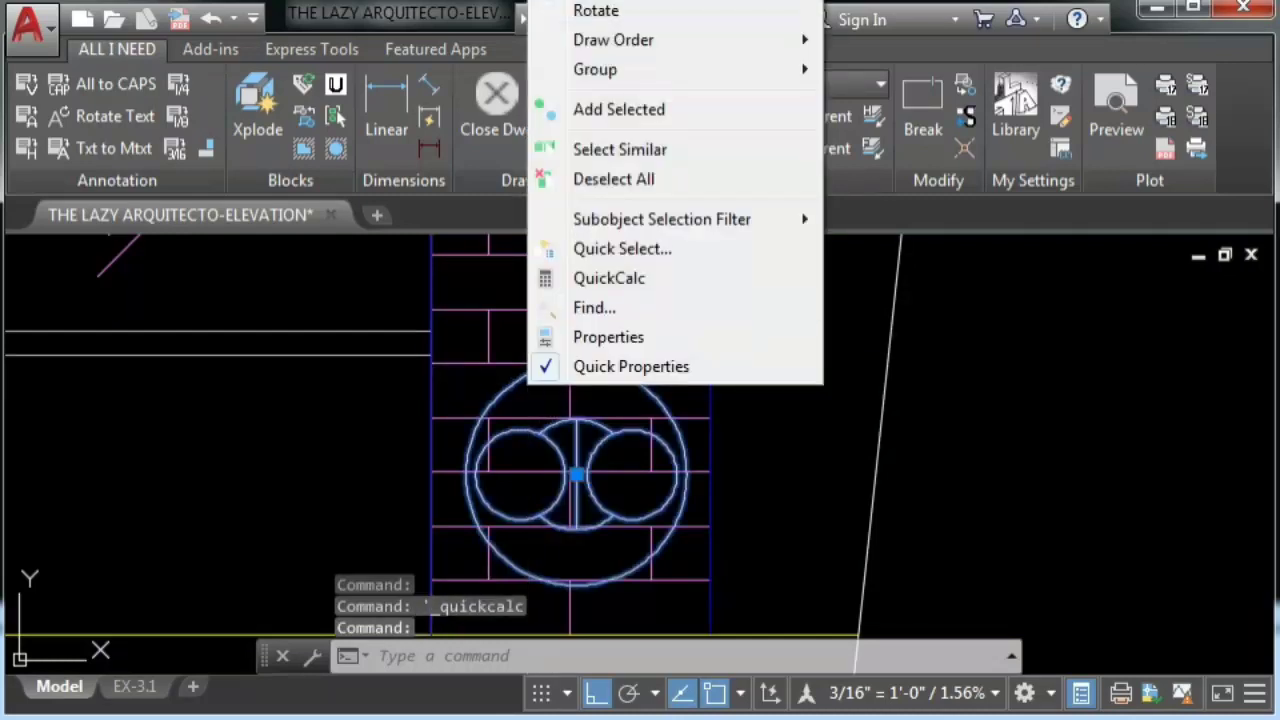
{"action": "left_click", "coordinate": [620, 2]}
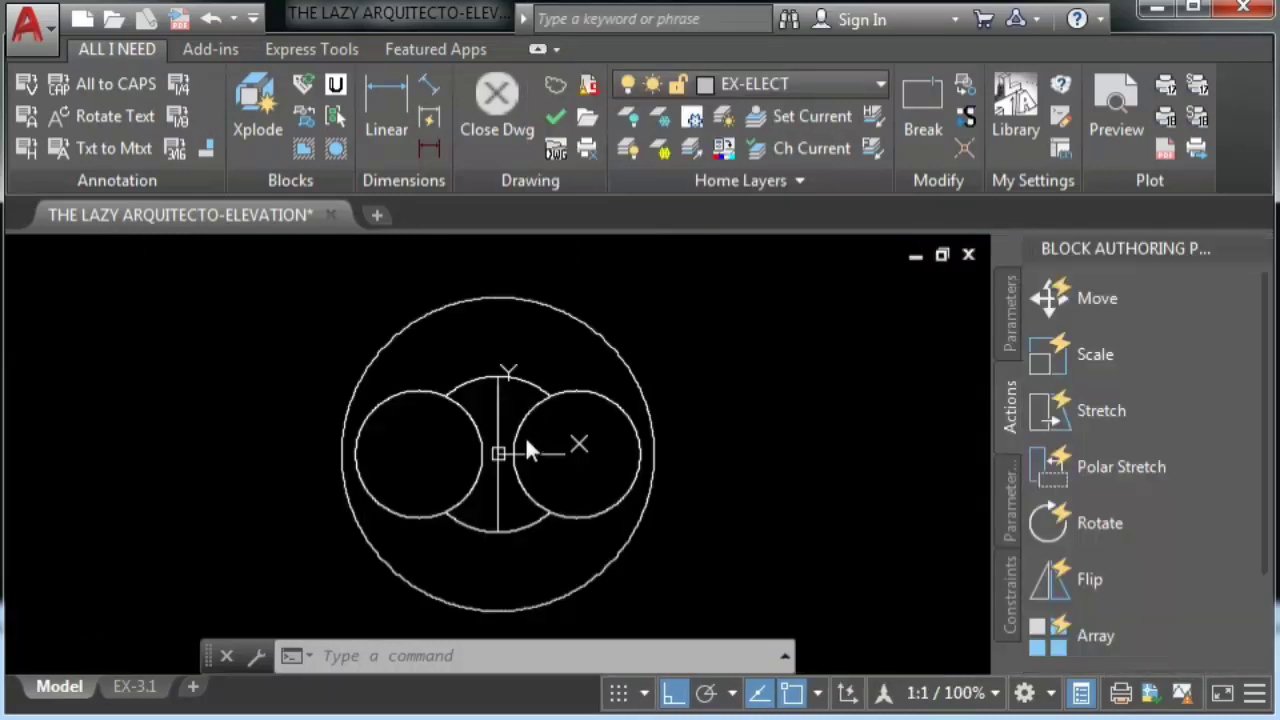
Run the custom Wipeout Circular command, picking inside the symbol's outer circle
{"action": "scroll", "coordinate": [545, 355], "scroll_direction": "down", "scroll_amount": 5}
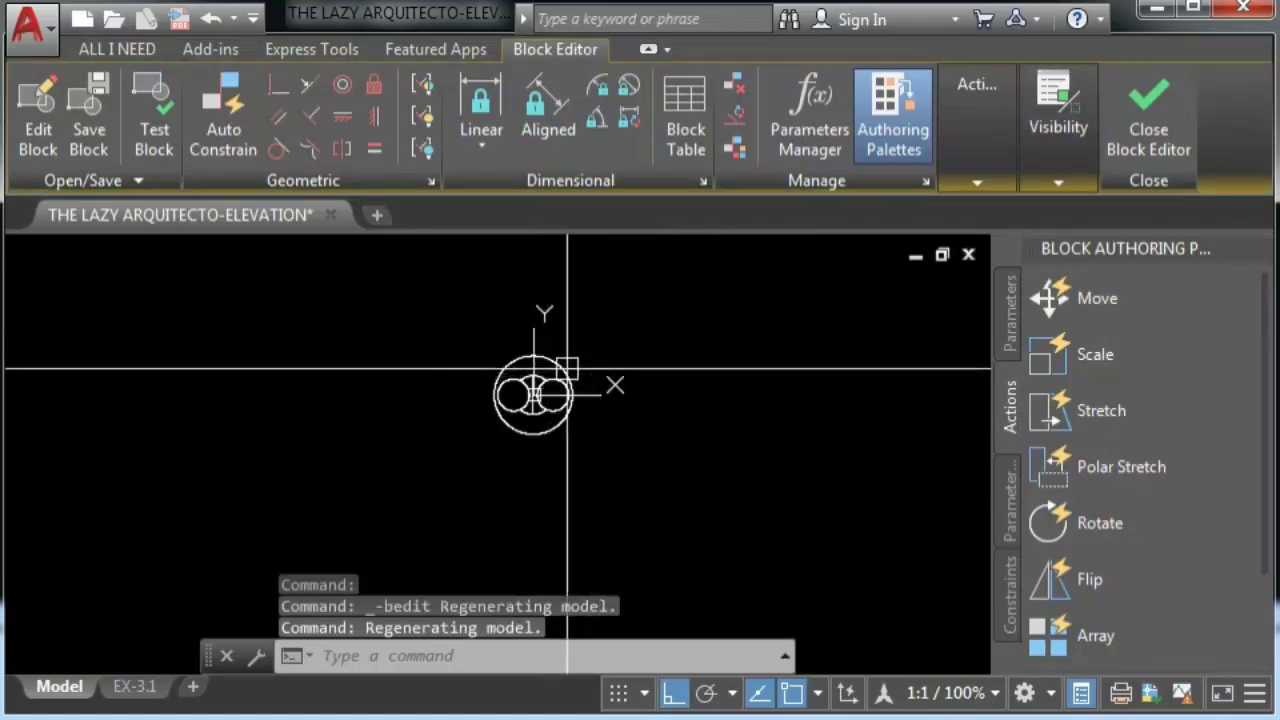
{"action": "scroll", "coordinate": [567, 369], "scroll_direction": "up", "scroll_amount": 3}
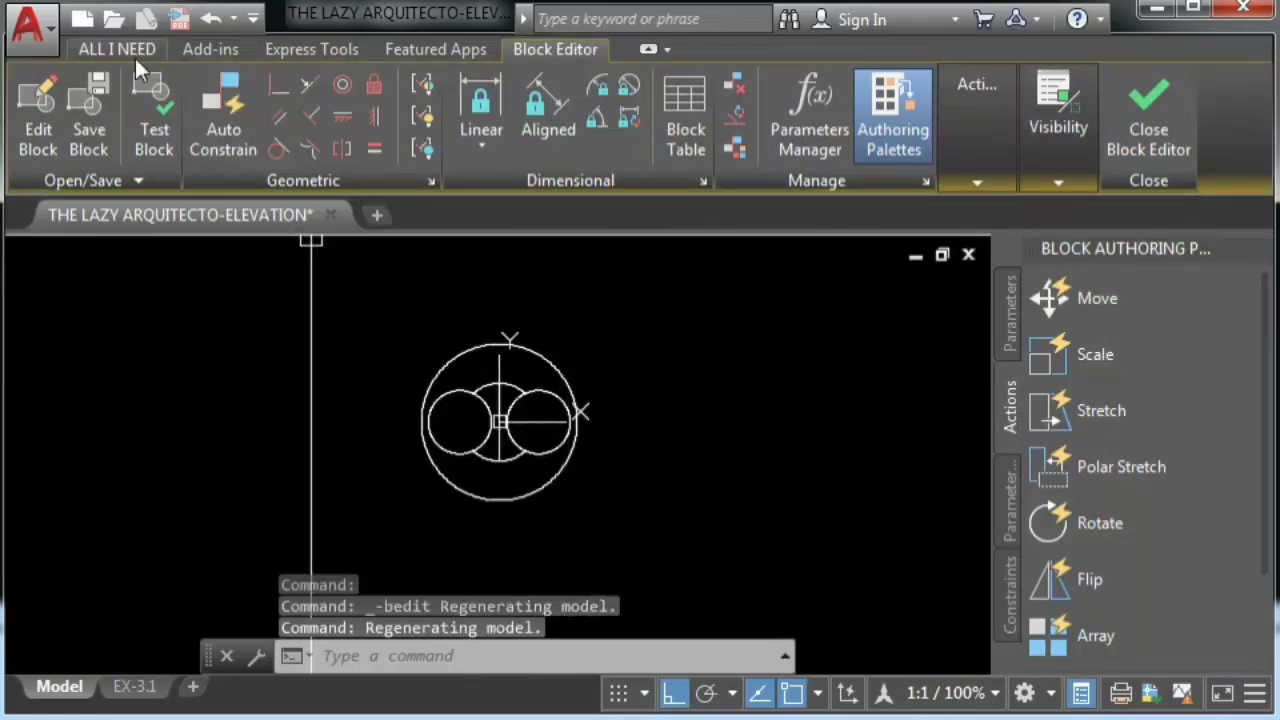
{"action": "left_click", "coordinate": [134, 52]}
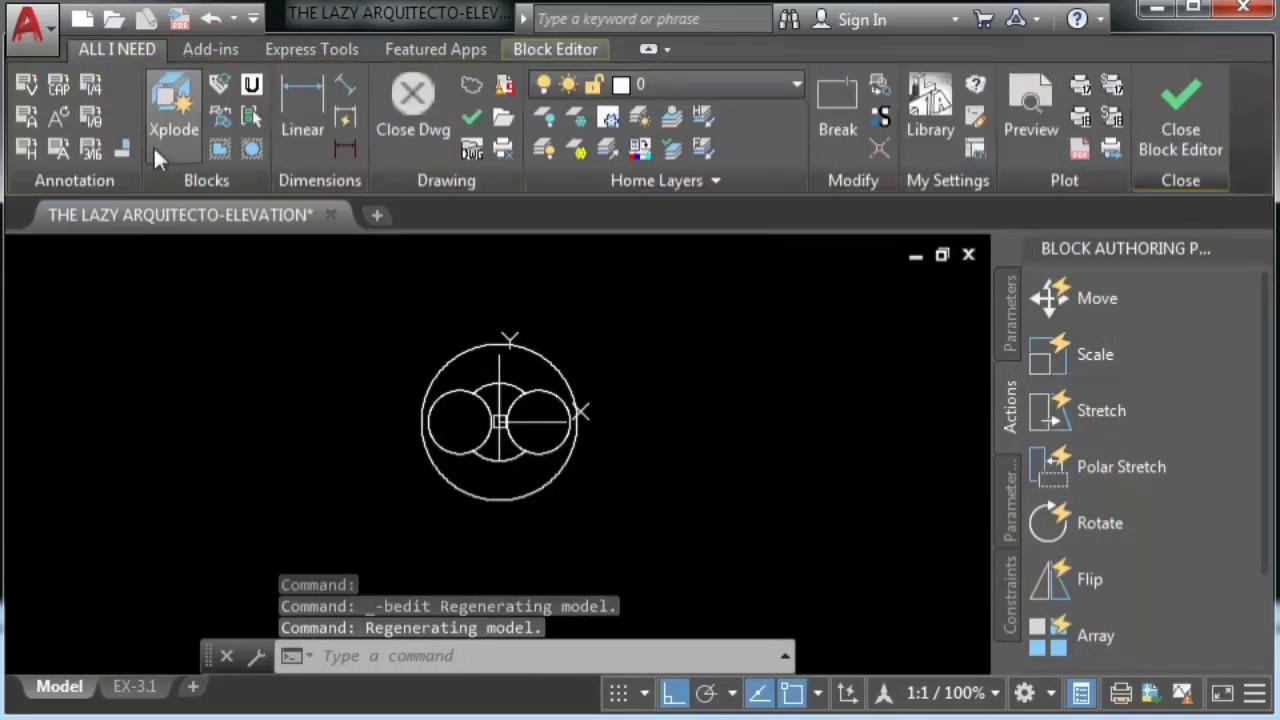
{"action": "left_click", "coordinate": [255, 150]}
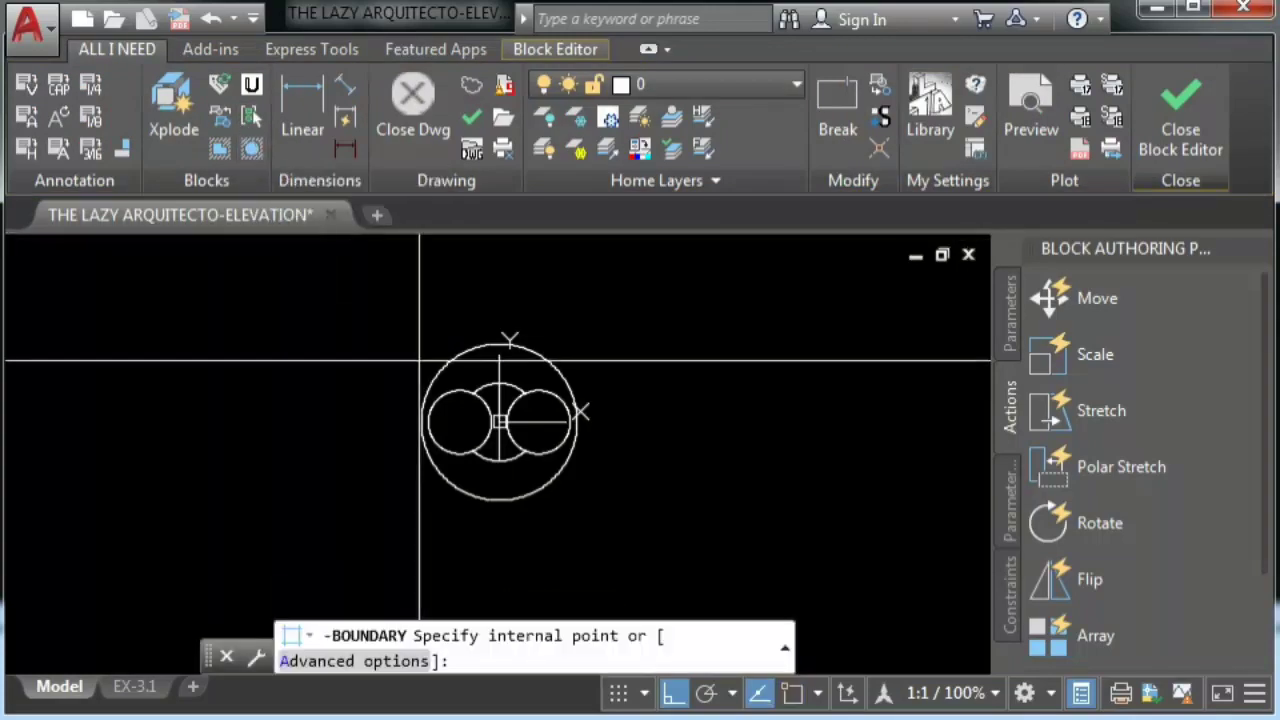
{"action": "left_click", "coordinate": [476, 367]}
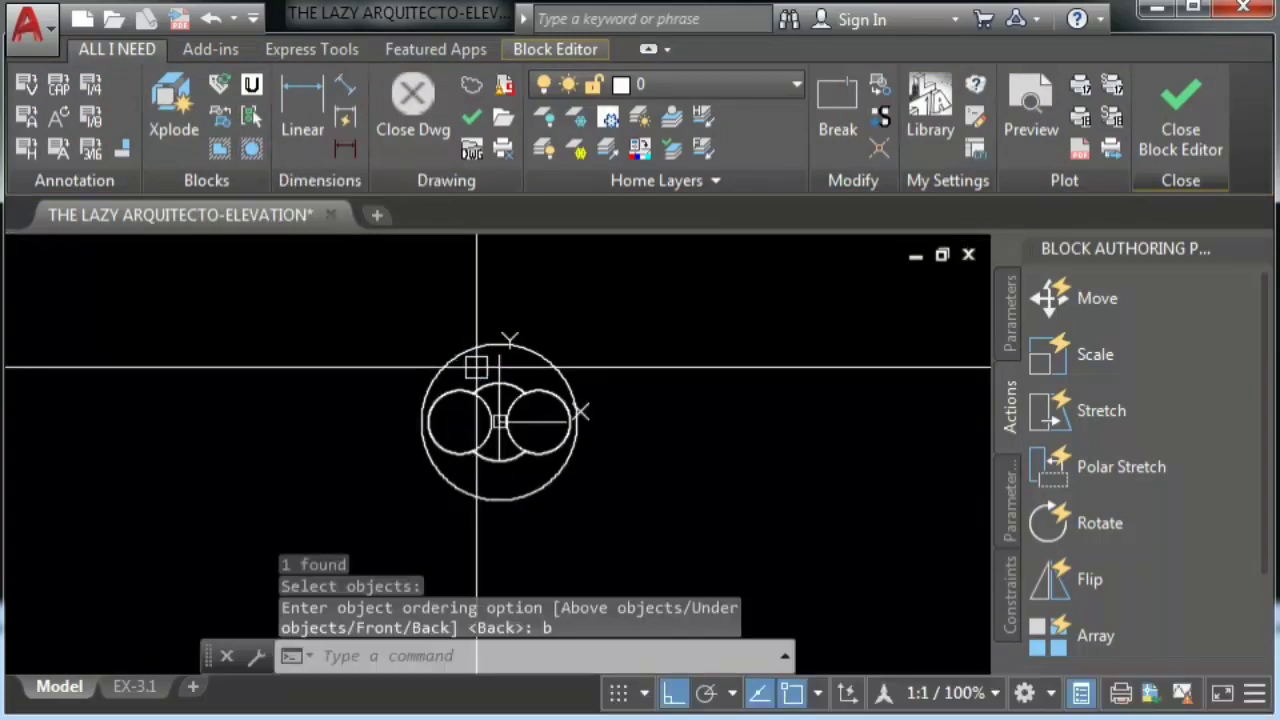
{"action": "left_click", "coordinate": [471, 229]}
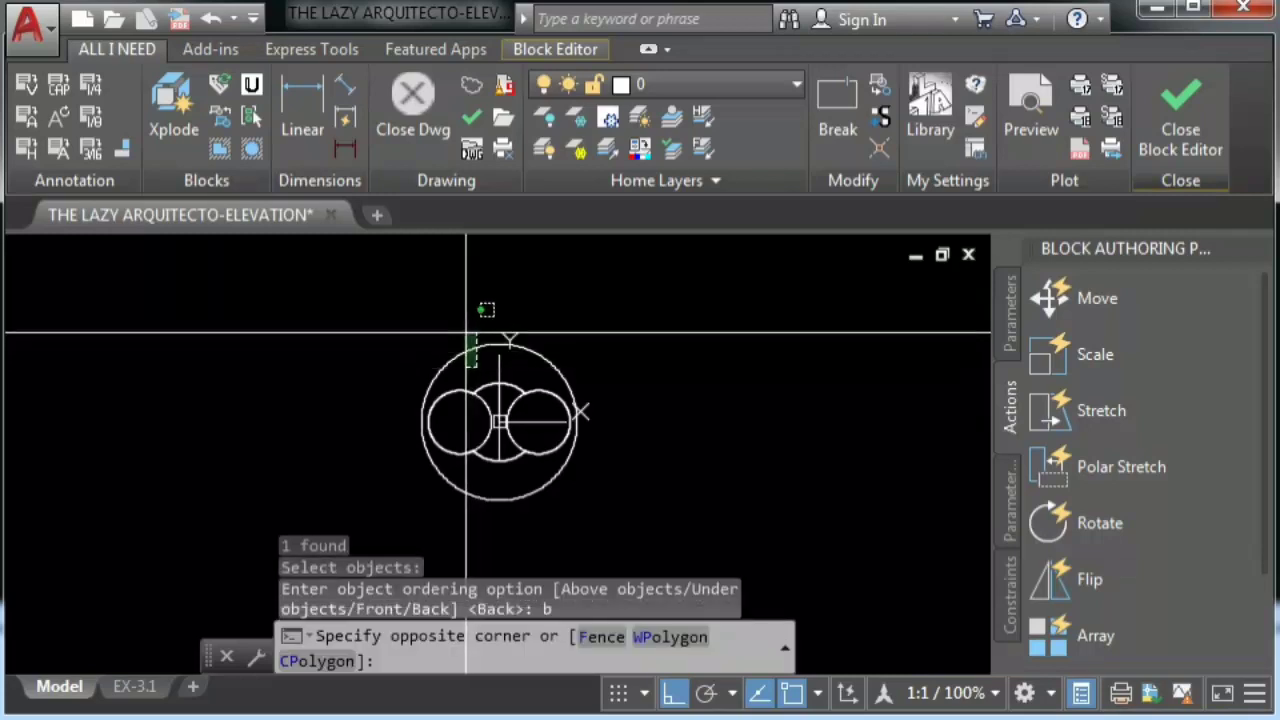
{"action": "left_click", "coordinate": [463, 323]}
Clear the selection and close the Block Editor
{"action": "scroll", "coordinate": [487, 364], "scroll_direction": "up", "scroll_amount": 6}
{"action": "scroll", "coordinate": [487, 364], "scroll_direction": "up", "scroll_amount": 8}
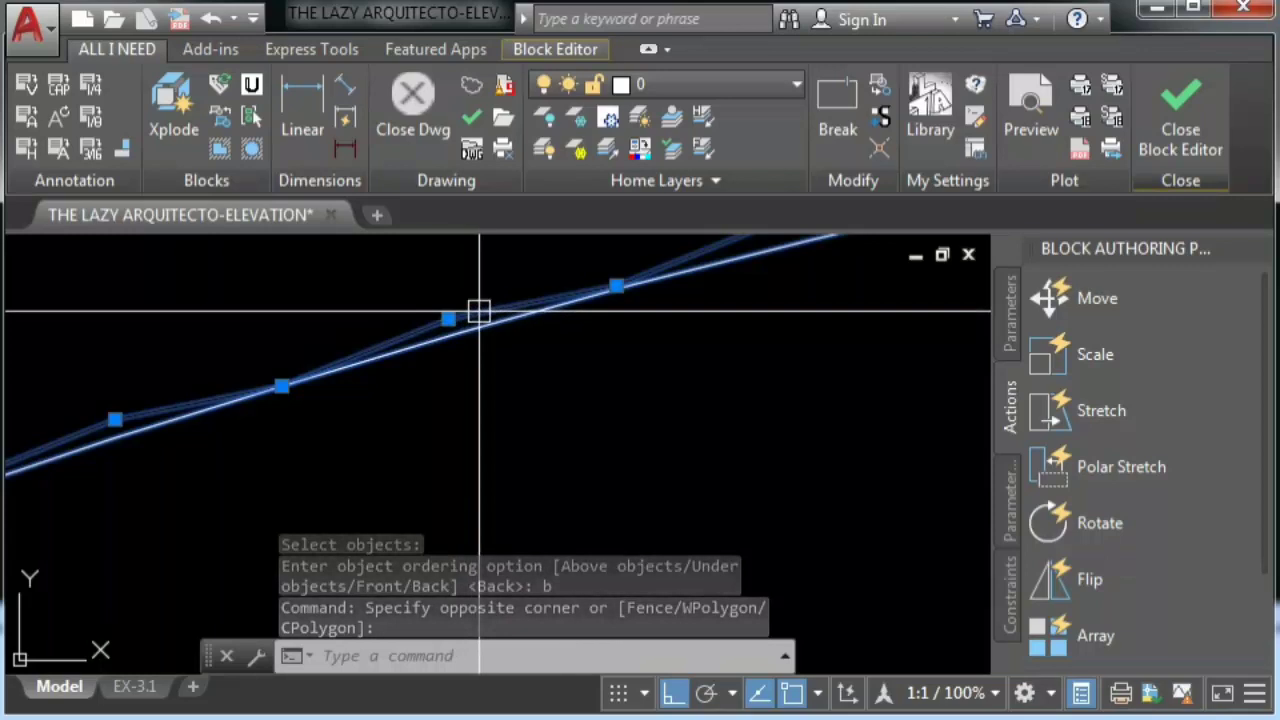
{"action": "scroll", "coordinate": [477, 311], "scroll_direction": "down", "scroll_amount": 5}
{"action": "scroll", "coordinate": [477, 311], "scroll_direction": "down", "scroll_amount": 5}
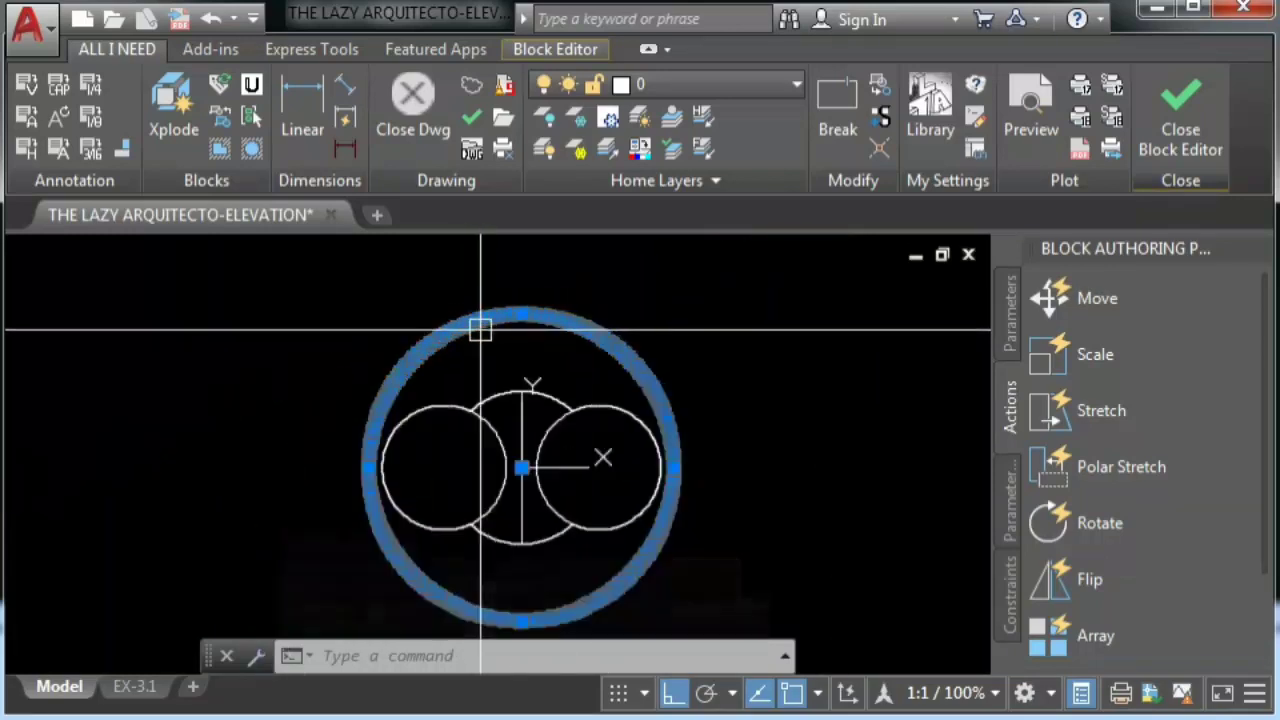
{"action": "left_click", "coordinate": [480, 349]}
{"action": "key", "text": "Escape"}
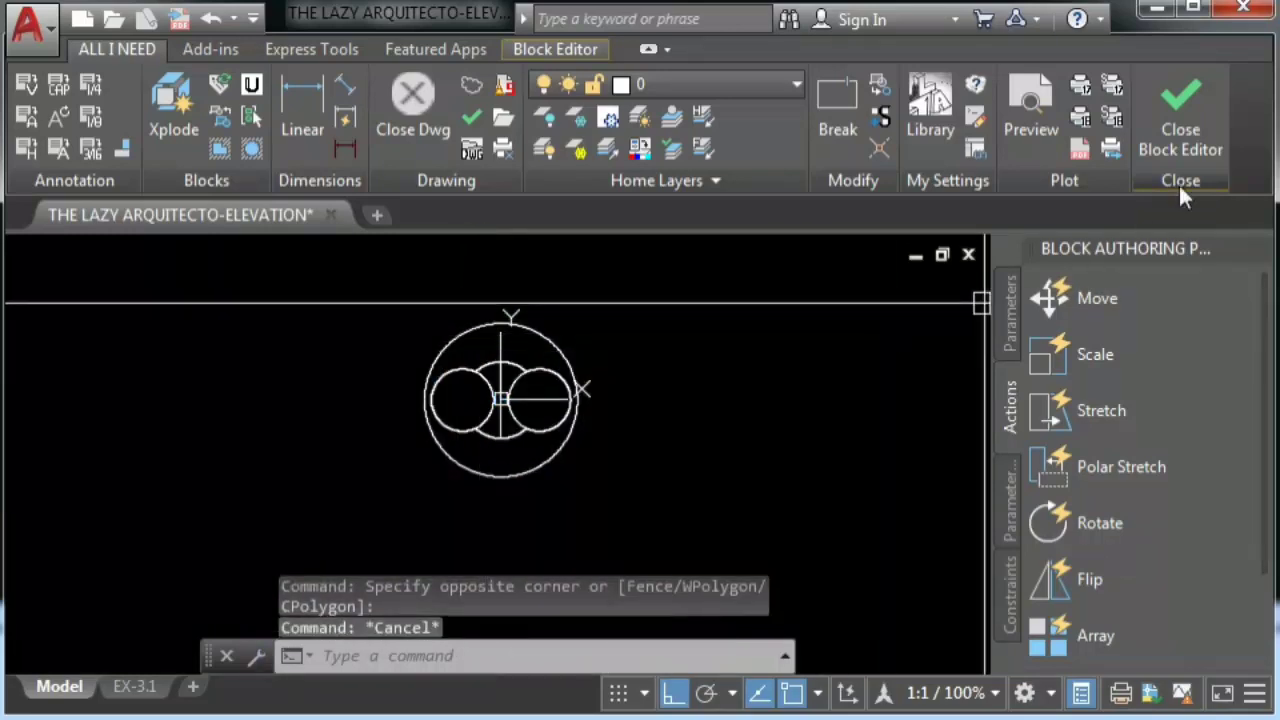
{"action": "left_click", "coordinate": [1196, 122]}
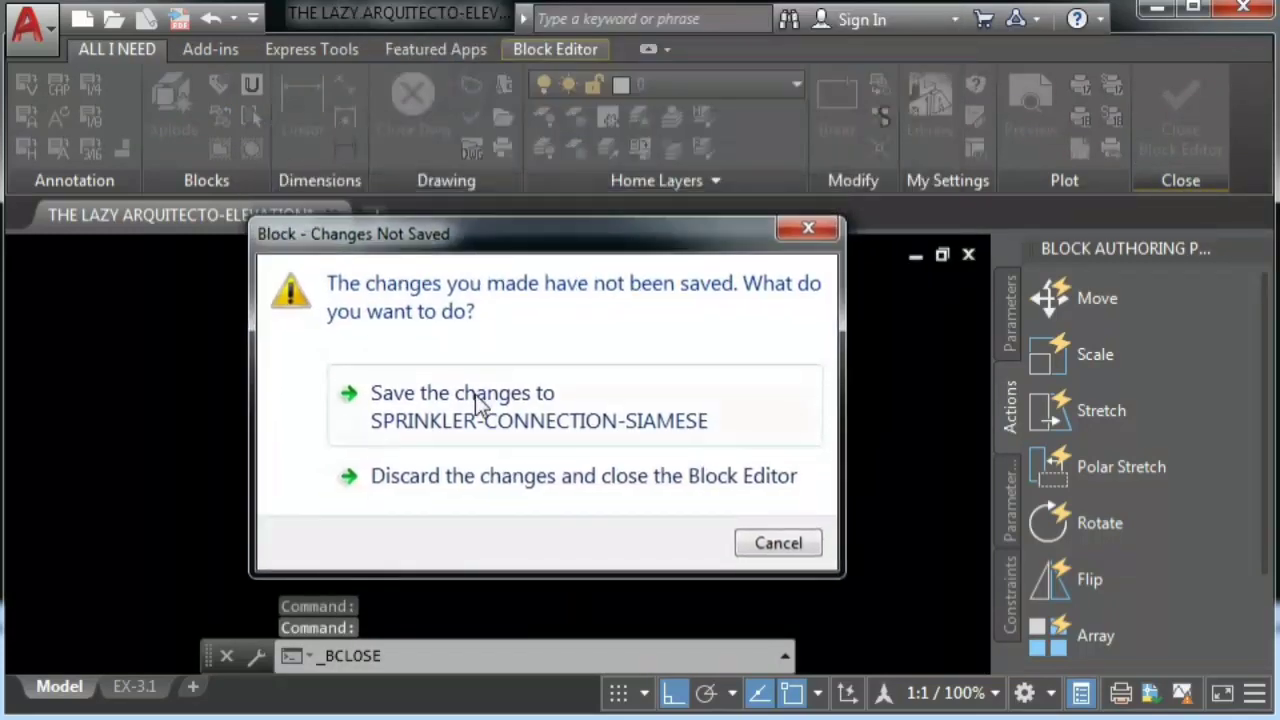
Save the SPRINKLER-CONNECTION-SIAMESE block changes and inspect the masked symbol in the plot preview
{"action": "left_click", "coordinate": [475, 394]}
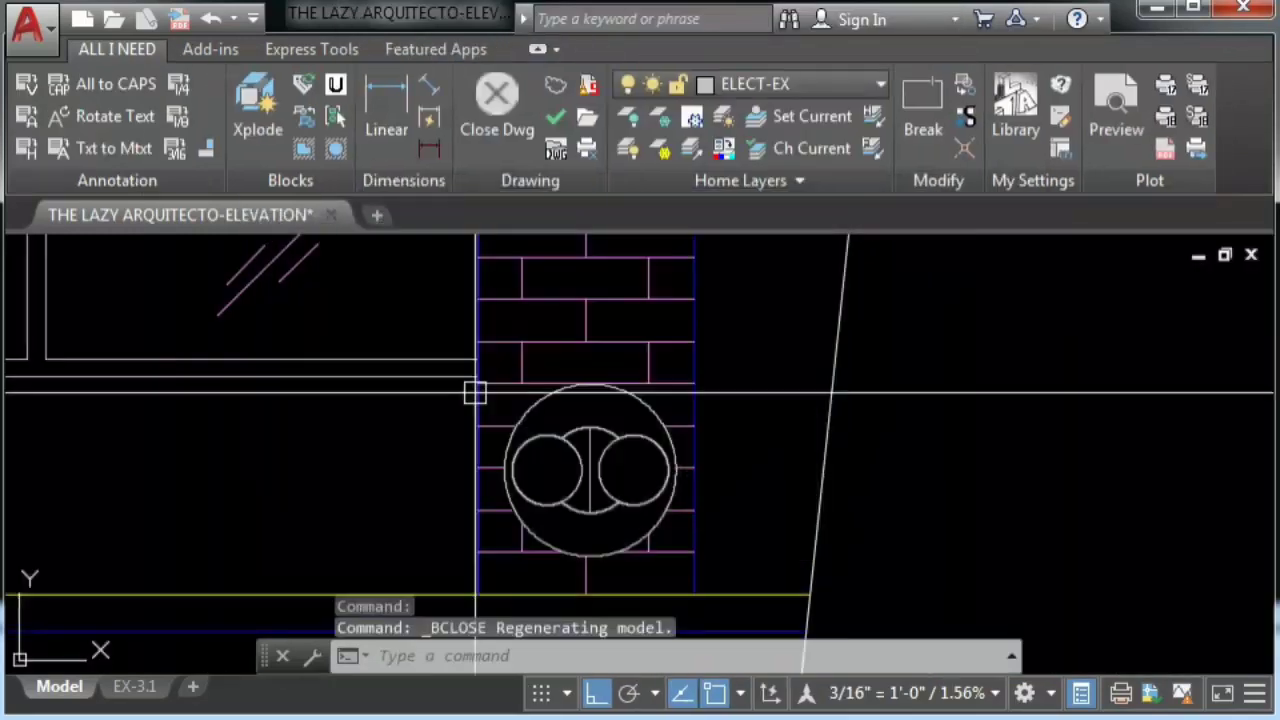
{"action": "left_click", "coordinate": [1116, 110]}
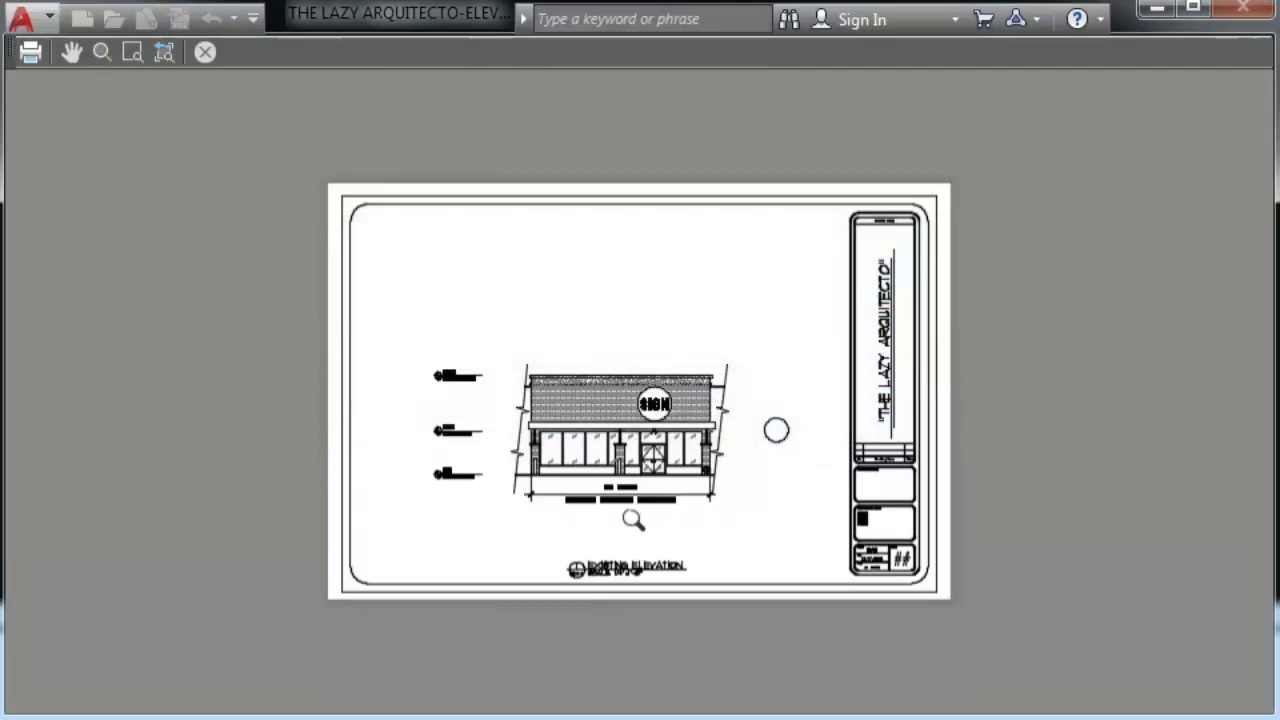
{"action": "scroll", "coordinate": [624, 442], "scroll_direction": "up", "scroll_amount": 5}
{"action": "scroll", "coordinate": [651, 382], "scroll_direction": "up", "scroll_amount": 3}
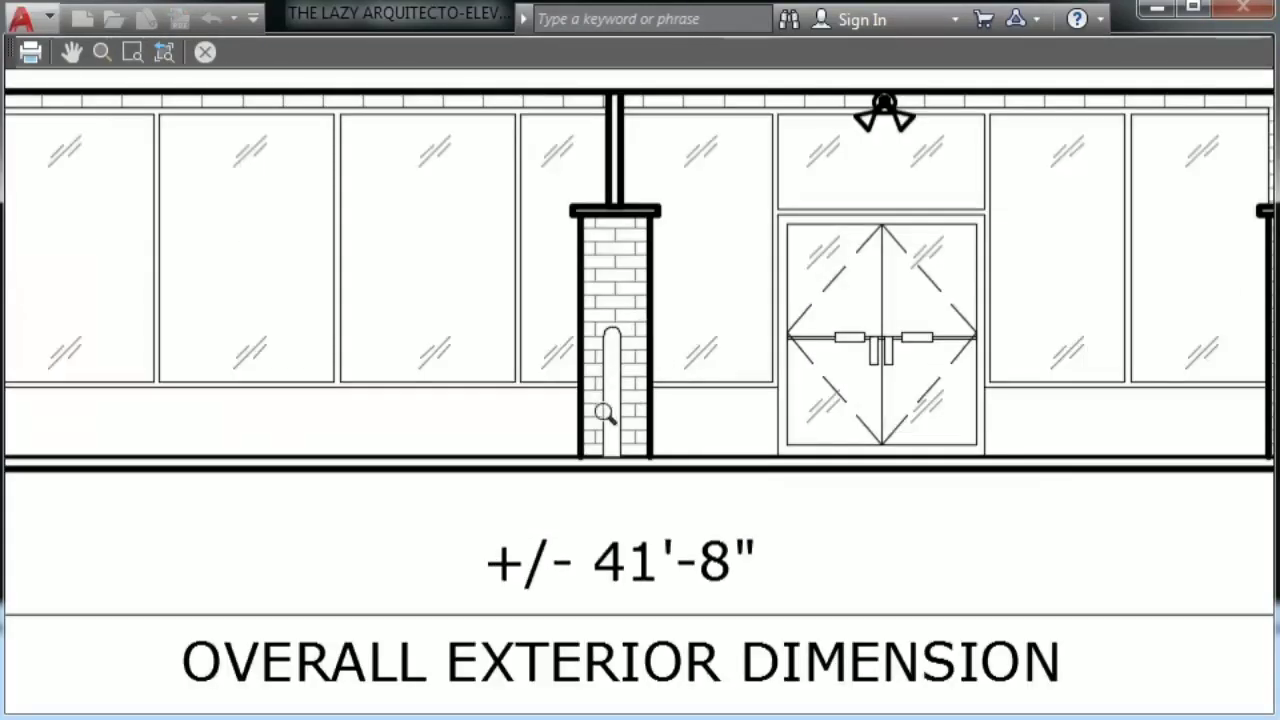
{"action": "scroll", "coordinate": [600, 425], "scroll_direction": "down", "scroll_amount": 3}
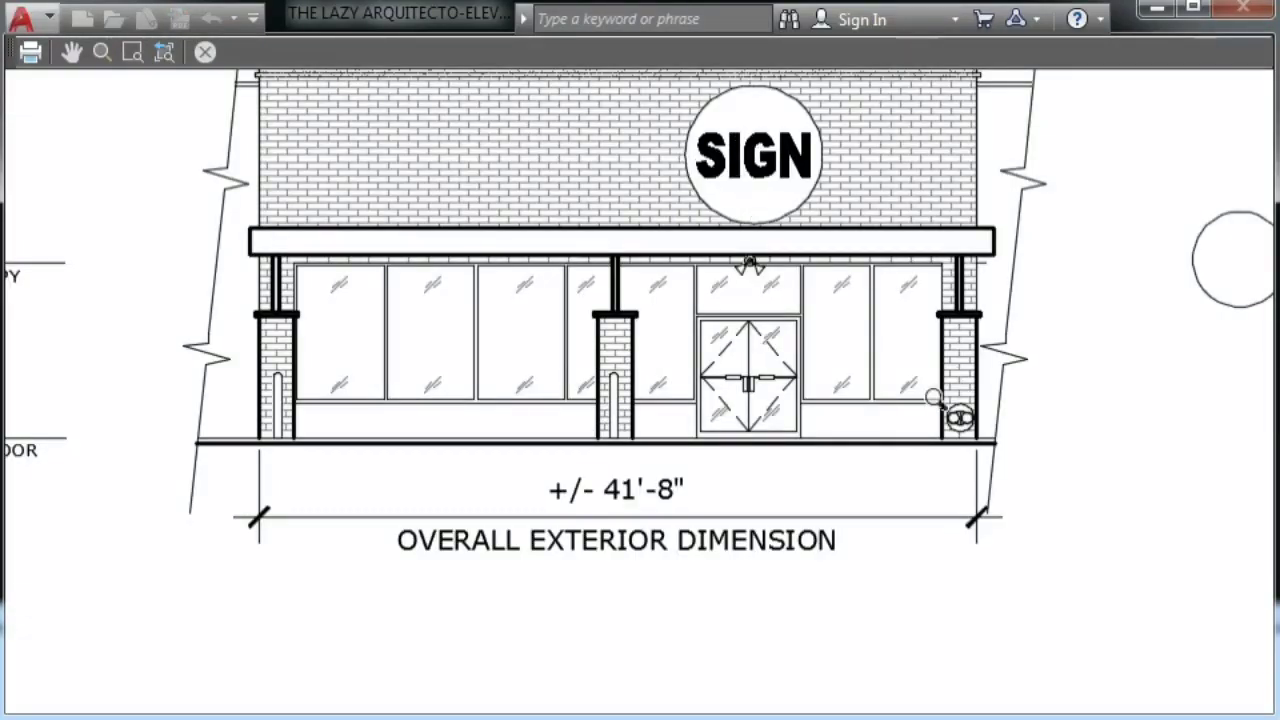
{"action": "scroll", "coordinate": [867, 455], "scroll_direction": "down", "scroll_amount": 5}
Close the preview, return to model space, and zoom to the whole drawing
{"action": "key", "text": "Escape"}
{"action": "key", "text": "ctrl+Page_Up"}
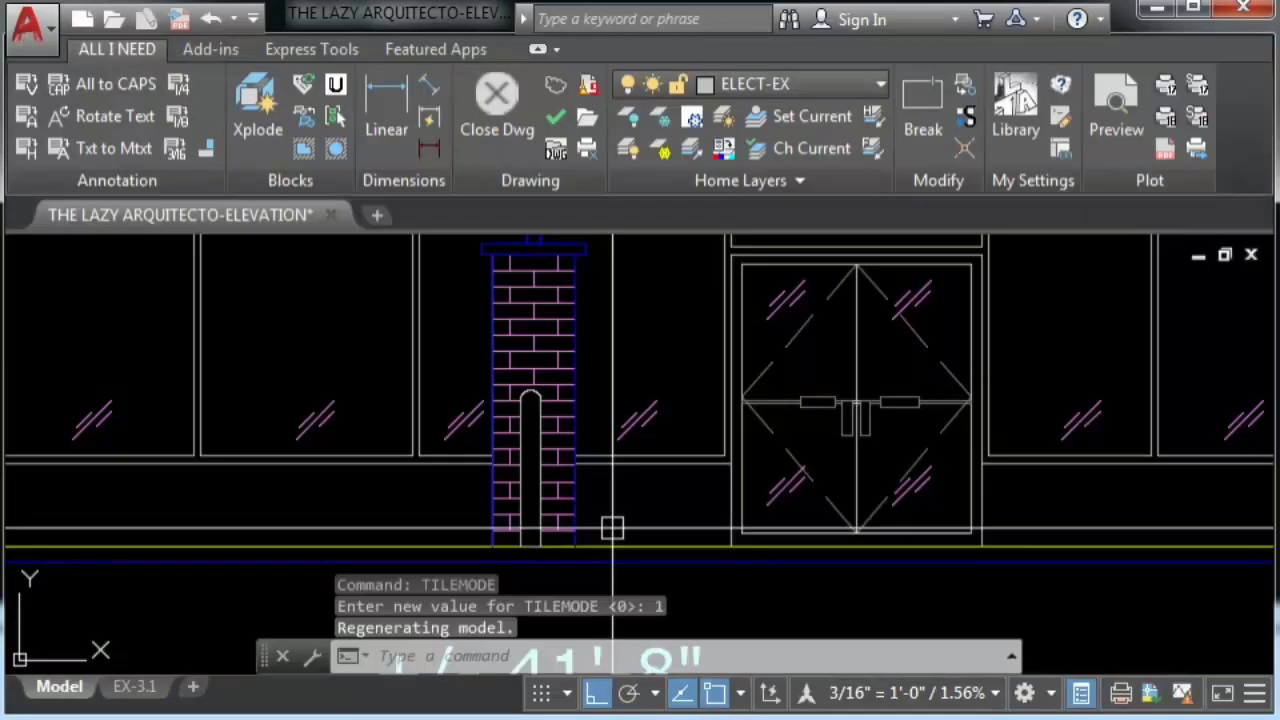
{"action": "middle_click", "coordinate": [601, 476]}
{"action": "middle_click", "coordinate": [601, 476]}
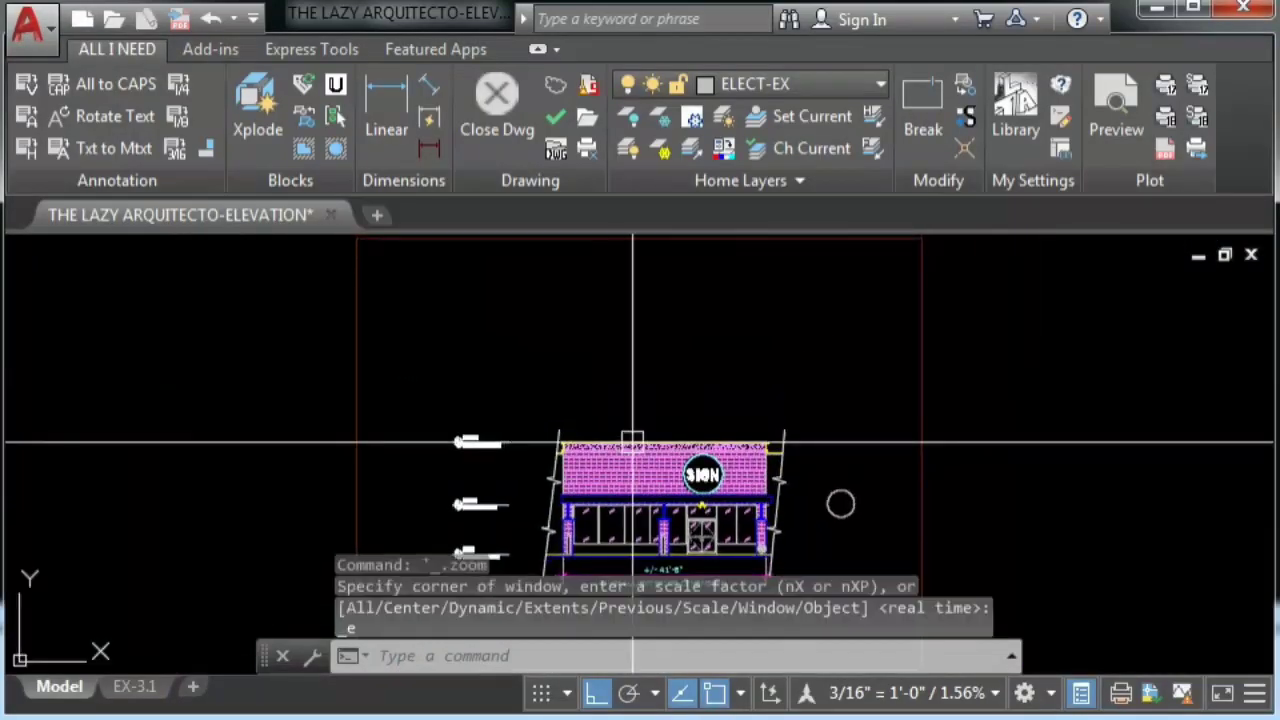